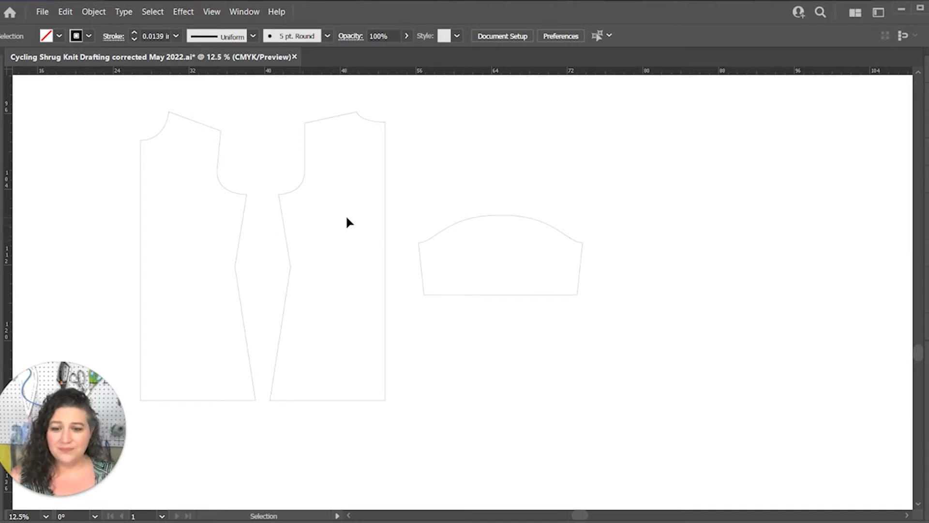
Create a 0.25 in by 0.25 in rectangle between the front and back pieces, just below the underarm points
left_click(386, 226)
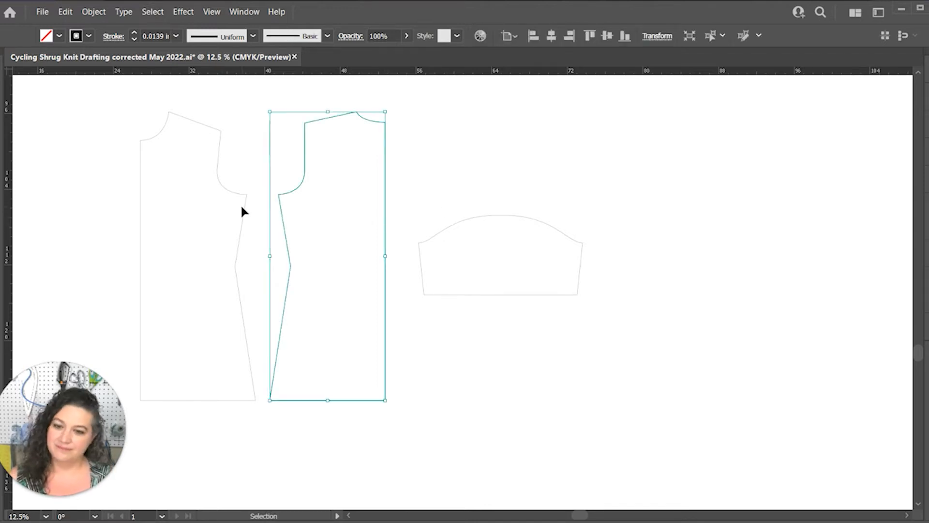
key("ctrl+equal")
key("ctrl+equal")
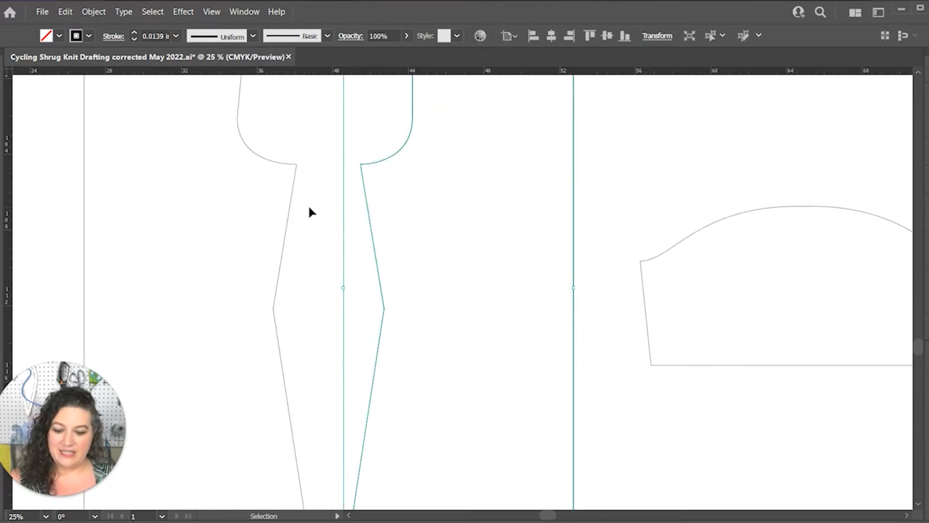
key("m")
left_click(339, 181)
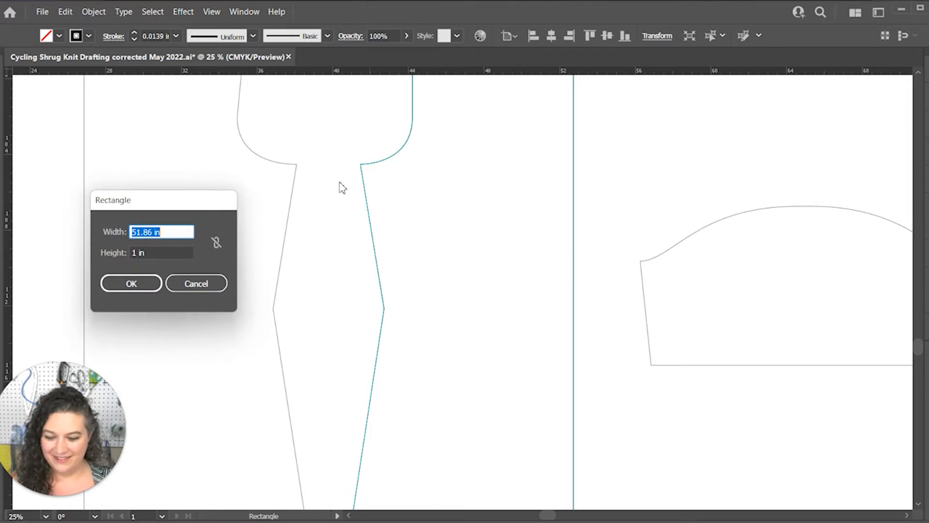
type("0.25")
key("Tab")
type("0.25")
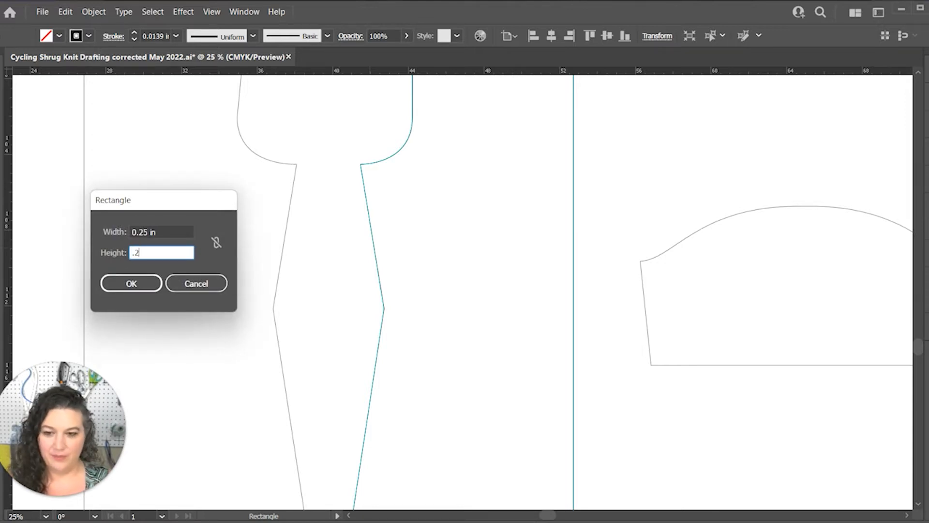
key("Tab")
key("Return")
Try to round the corners of the small square between the pattern pieces
key("ctrl+equal")
key("ctrl+equal")
key("ctrl+equal")
key("ctrl+equal")
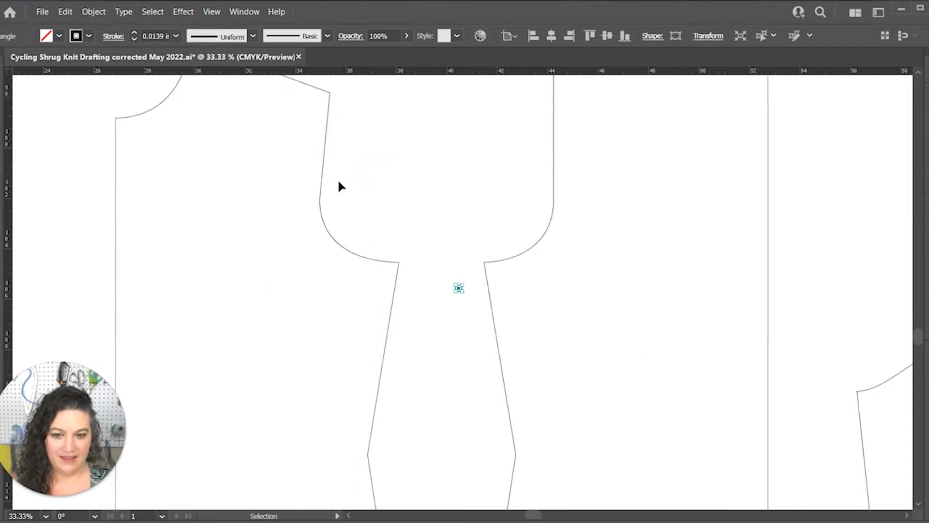
key("v")
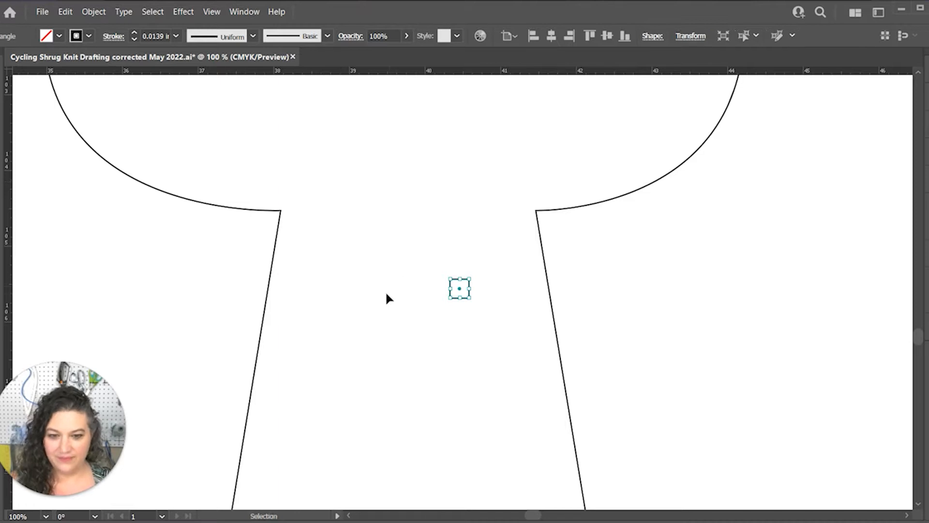
left_click(454, 312)
left_click(457, 298)
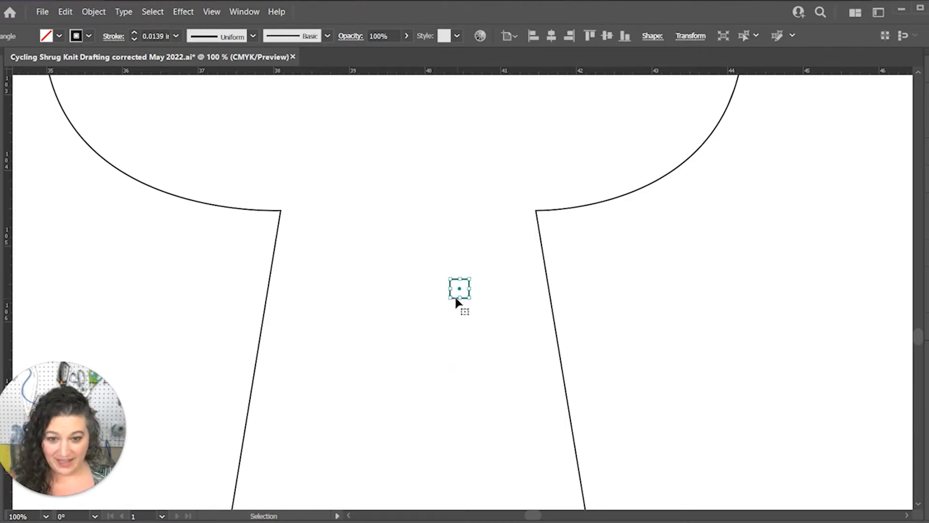
key("a")
key("ctrl+equal")
key("ctrl+equal")
key("ctrl+equal")
key("ctrl+equal")
key("v")
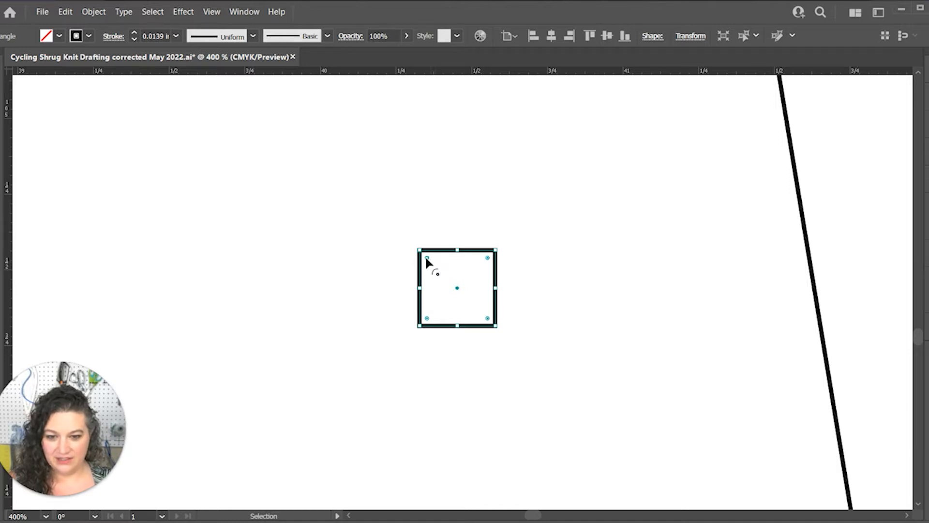
left_click_drag(426, 259, 518, 334)
key("a")
key("ctrl+z")
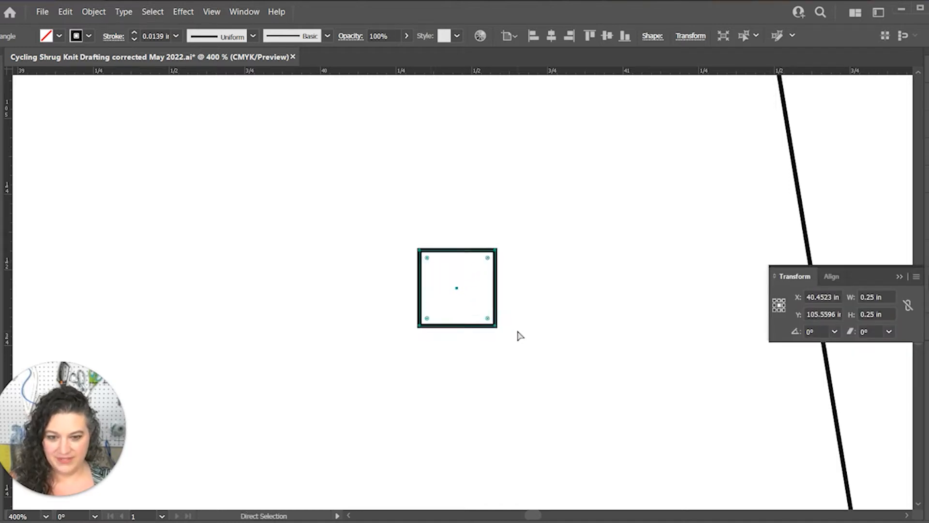
key("v")
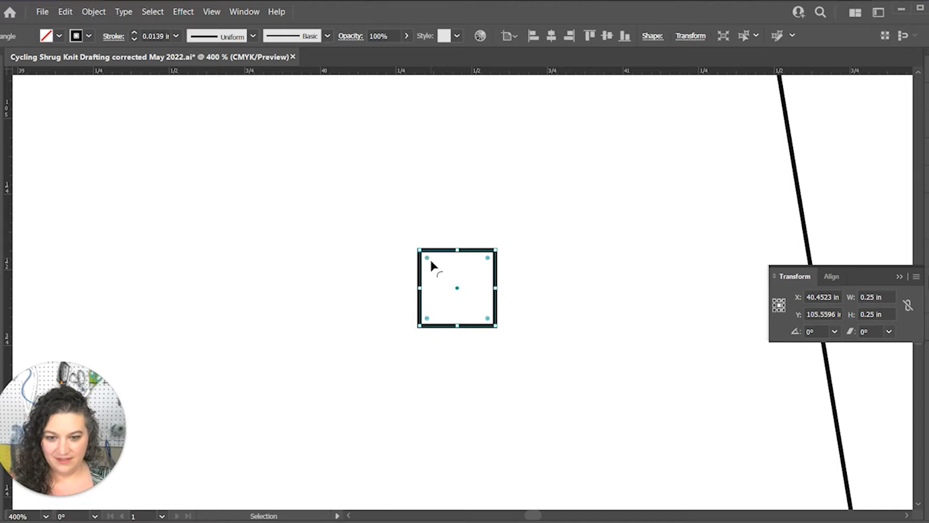
Round the small square's corners fully into a circle and center it on the back piece's underarm point
left_click_drag(429, 256, 584, 221)
key("a")
key("ctrl+minus")
key("ctrl+minus")
key("space")
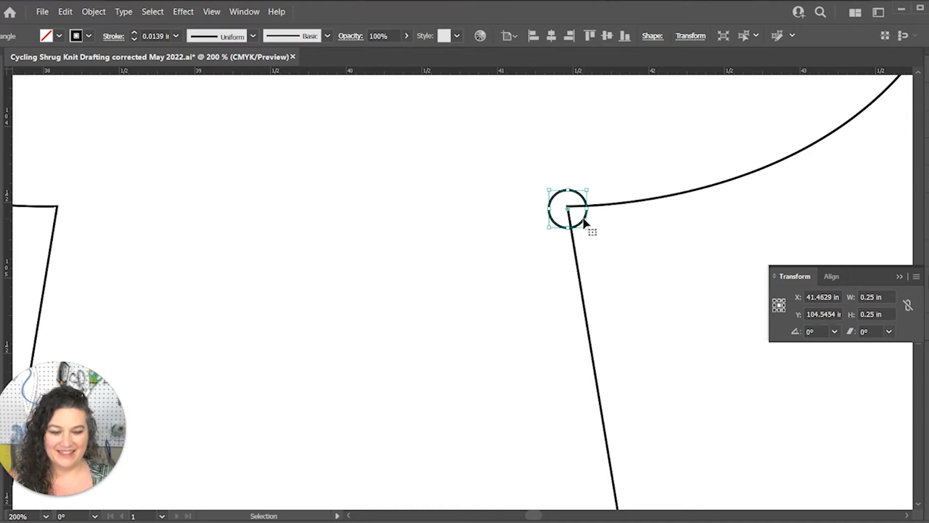
Move the circle from the back underarm point by 0 in horizontally and 3 in vertically
key("ctrl+minus")
key("ctrl+minus")
scroll(588, 237, "down", 4)
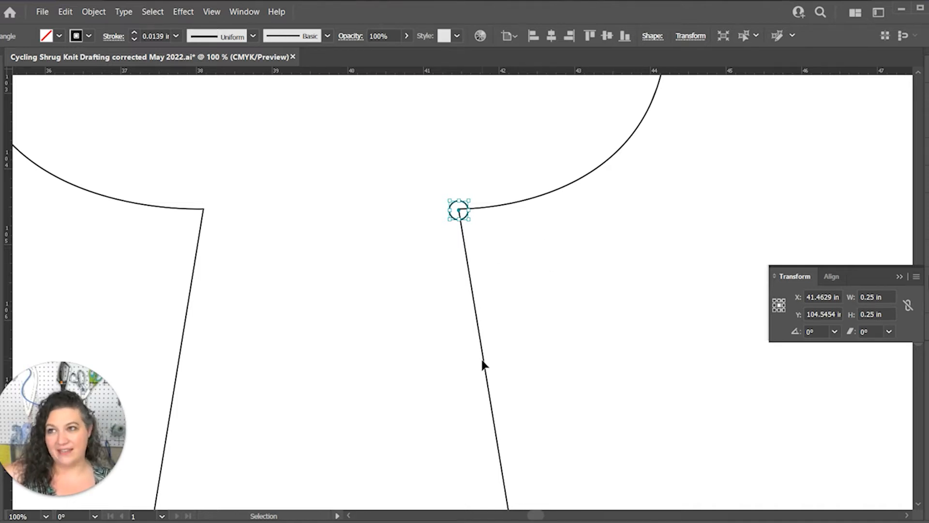
key("ctrl+minus")
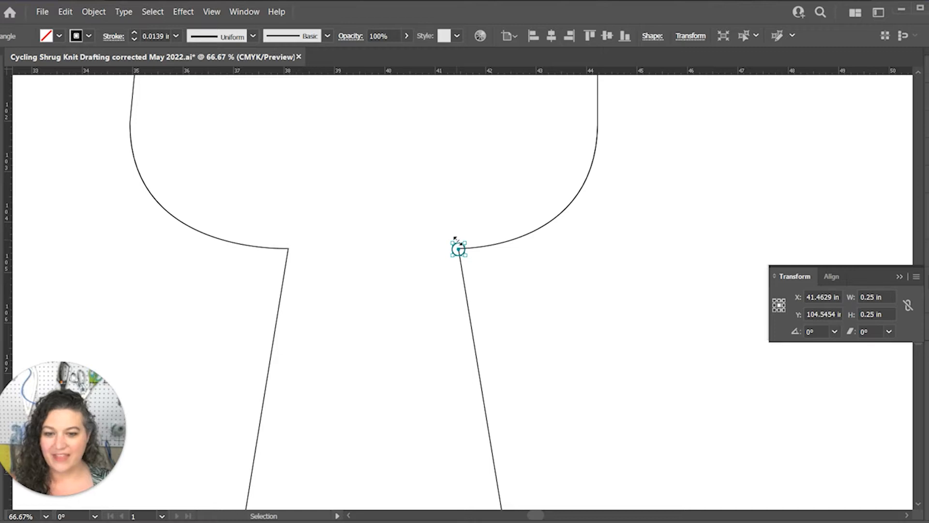
right_click(456, 239)
mouse_move(542, 466)
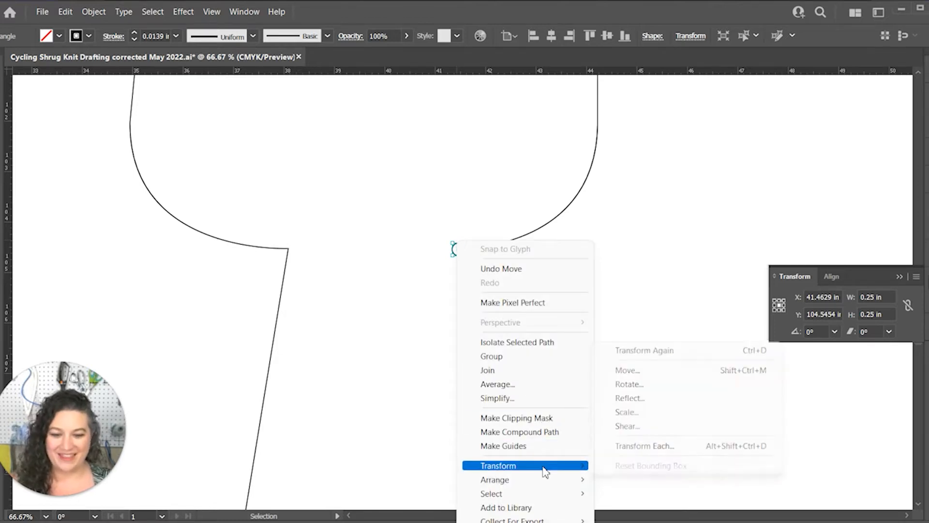
left_click(698, 371)
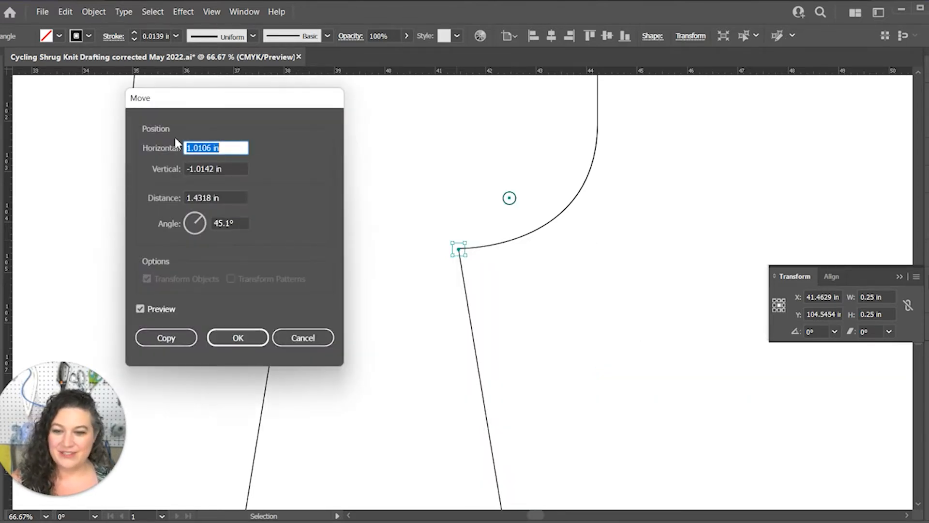
type("0")
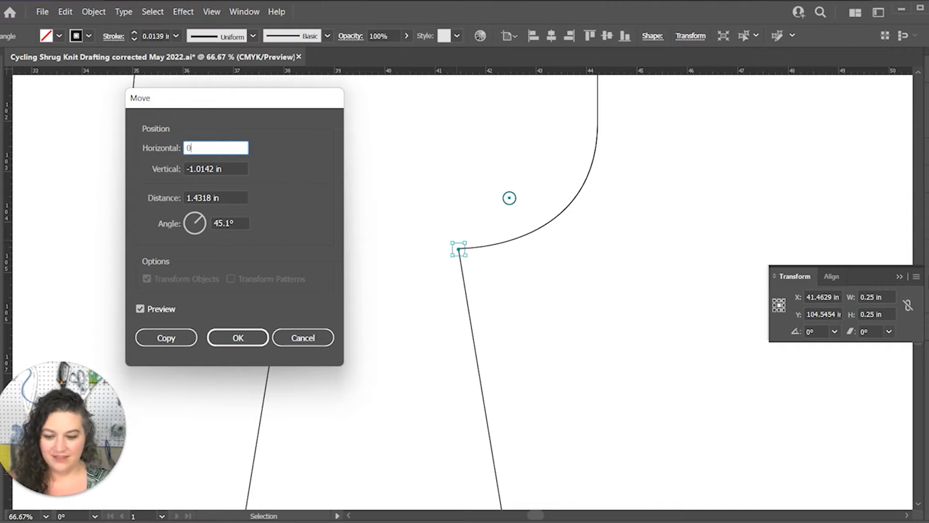
key("Tab")
type("3")
key("Tab")
key("Return")
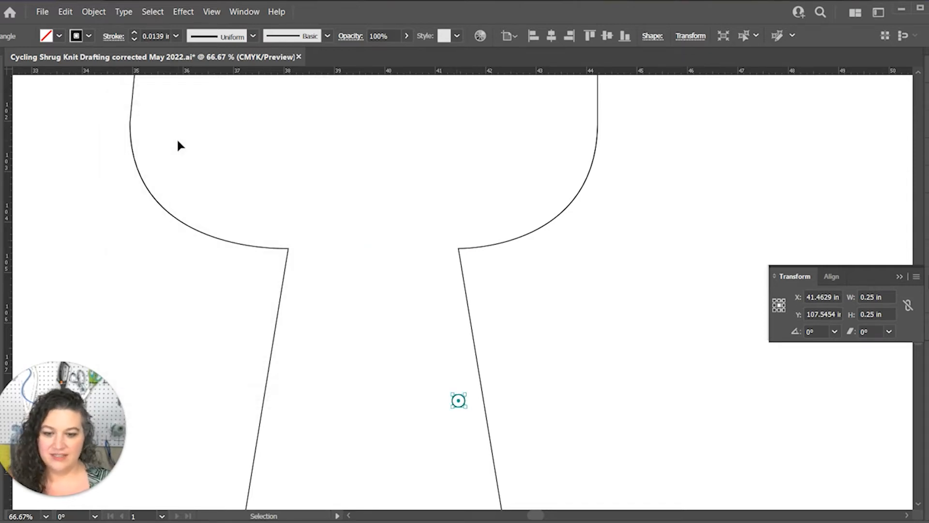
Rotate the circle around the back piece's underarm point so it sits on the side seam, and deselect it
key("r")
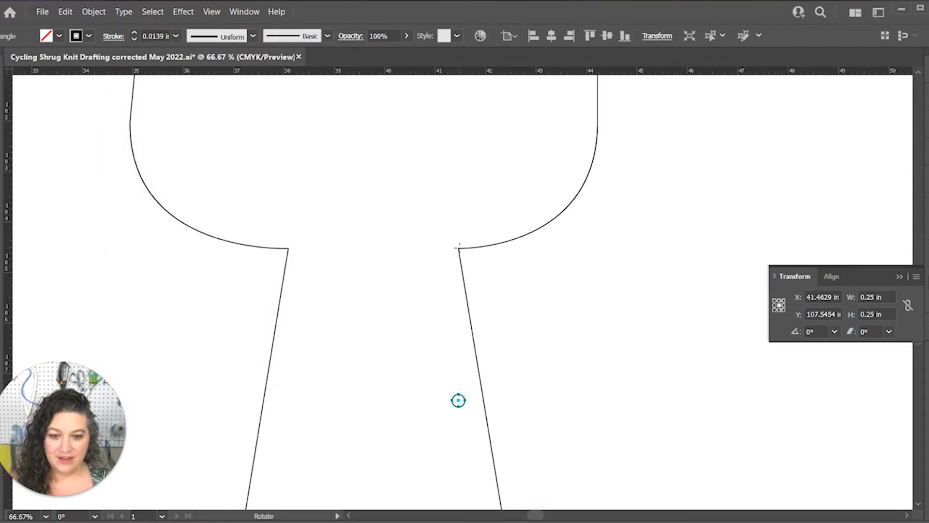
left_click_drag(459, 407, 484, 405)
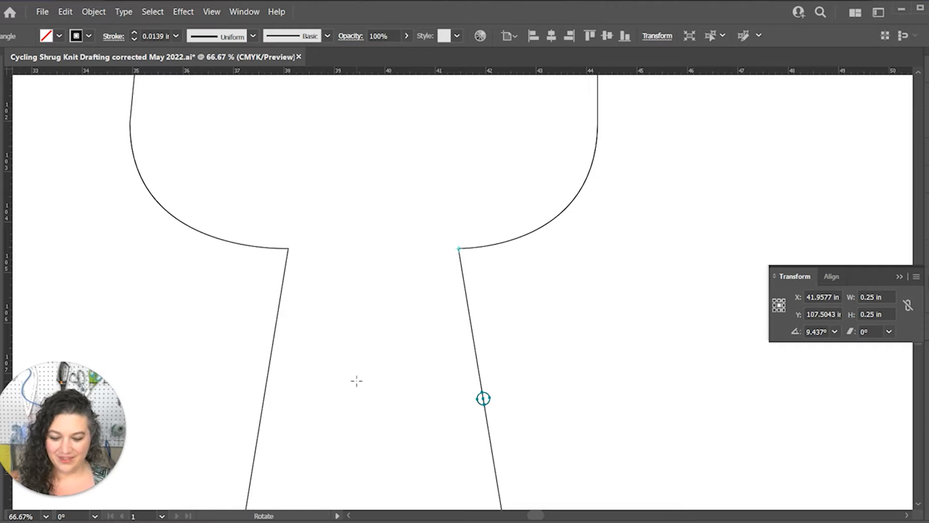
key("v")
left_click(509, 404)
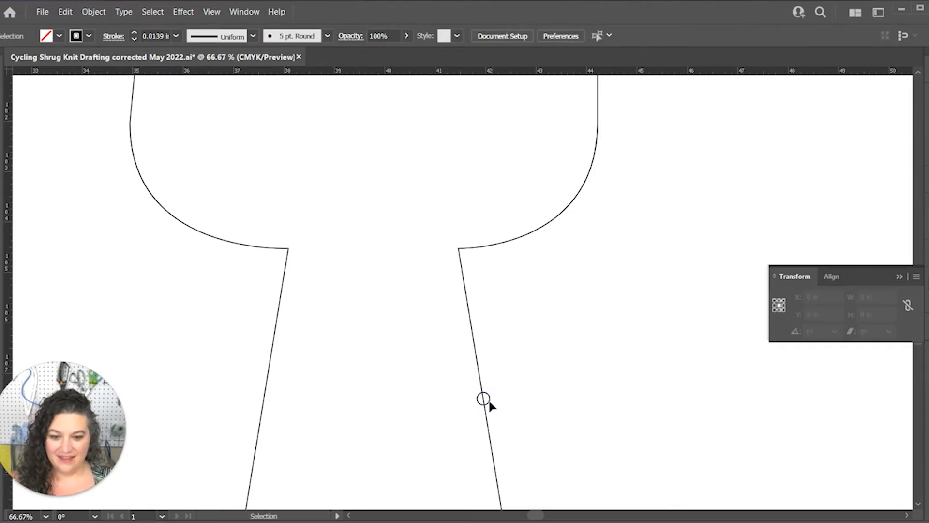
Duplicate the back side-seam circle and center the copy on the front piece's underarm point
left_click(488, 399)
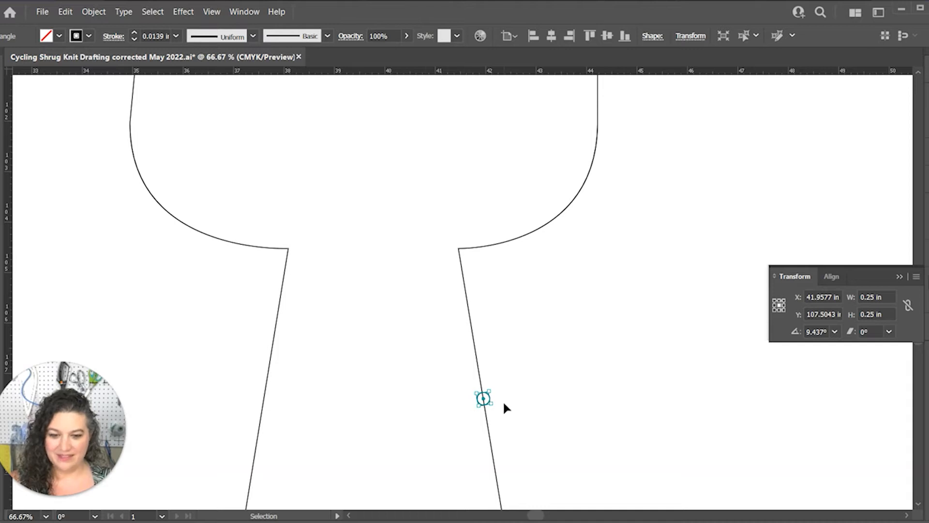
left_click_drag(488, 400, 504, 414)
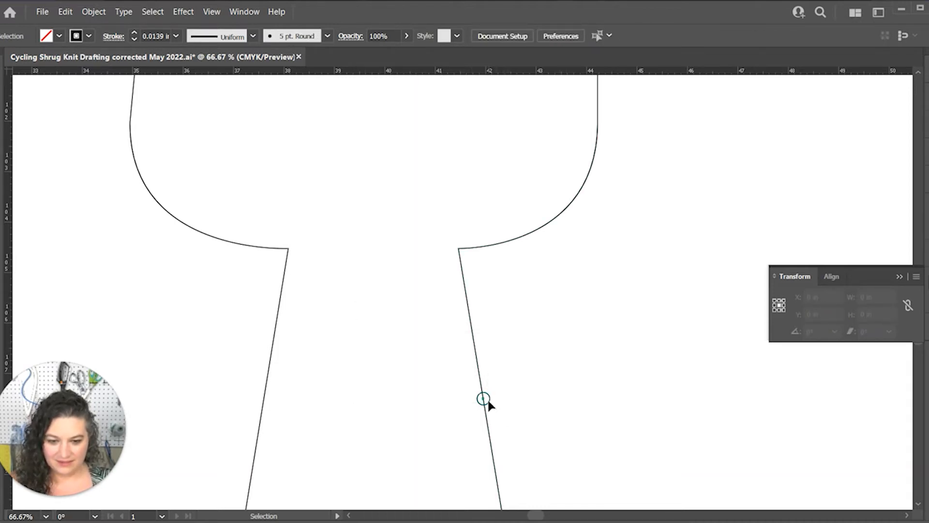
left_click(481, 408)
key("ctrl+v")
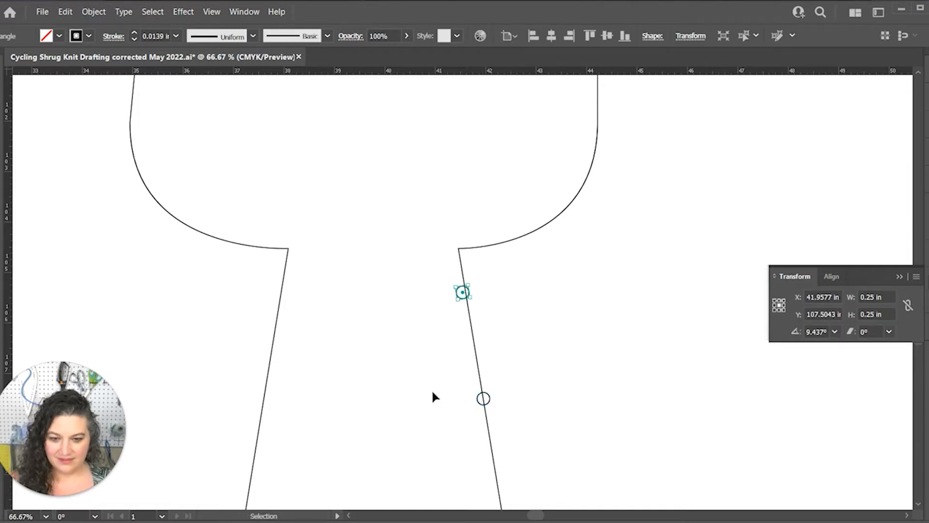
left_click_drag(461, 298, 286, 257)
Move the copied circle from the front underarm point by 0 in horizontally and 3 in vertically
right_click(286, 257)
mouse_move(348, 465)
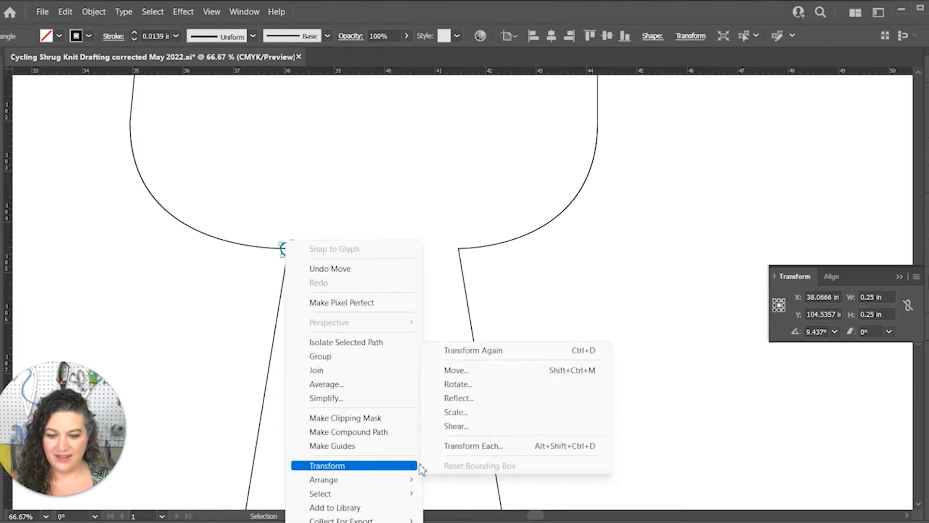
left_click(456, 370)
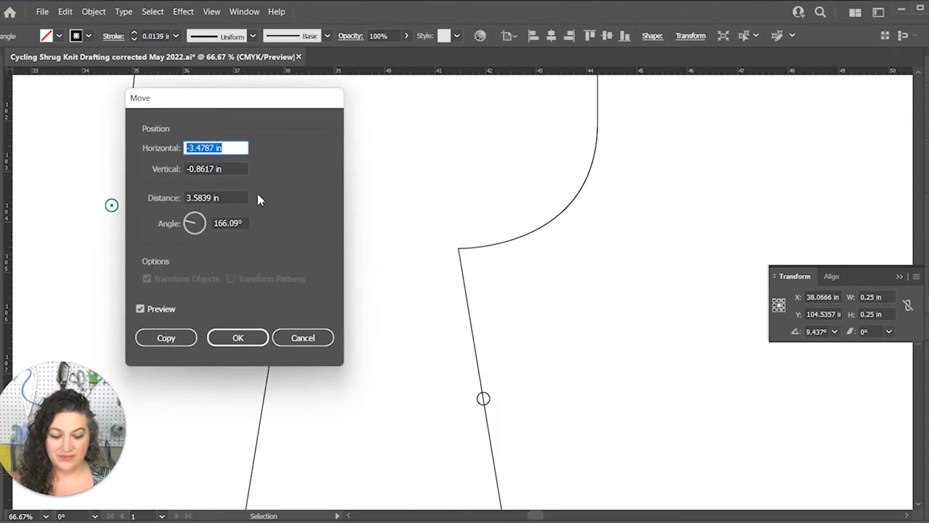
type("0")
key("Tab")
type("3")
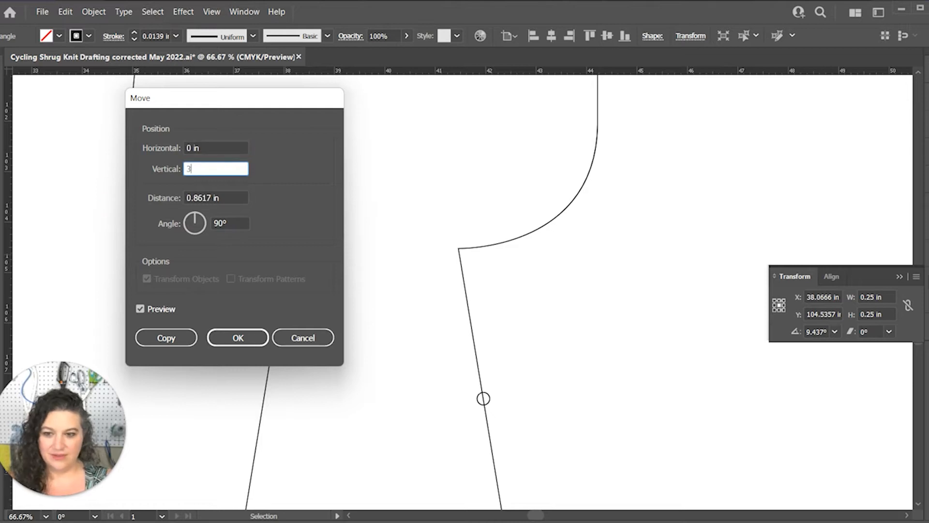
key("Tab")
key("Return")
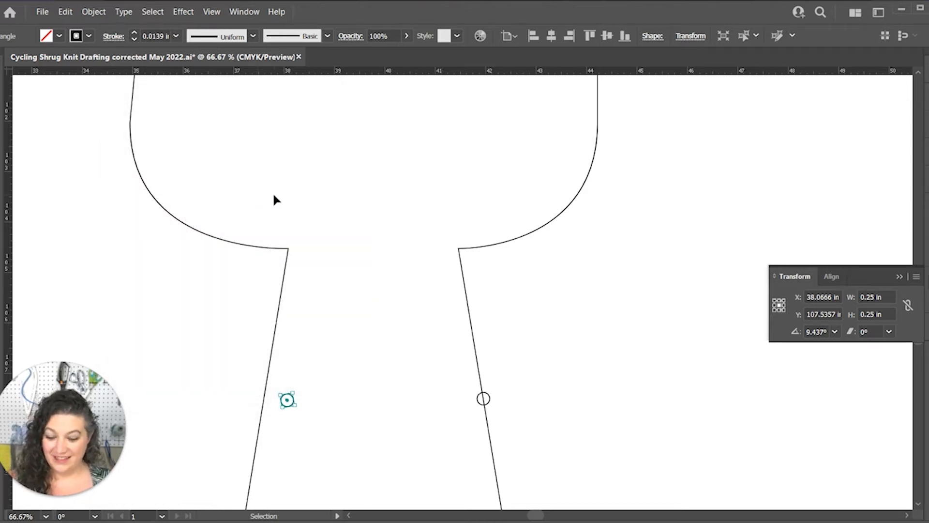
Rotate the copied circle around the front piece's underarm point so it sits on the side seam
key("r")
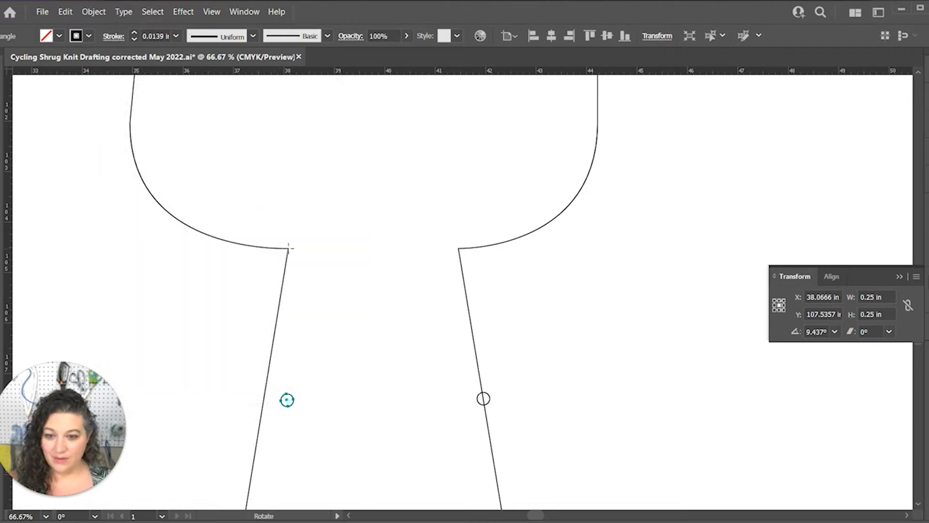
left_click_drag(294, 401, 271, 407)
key("v")
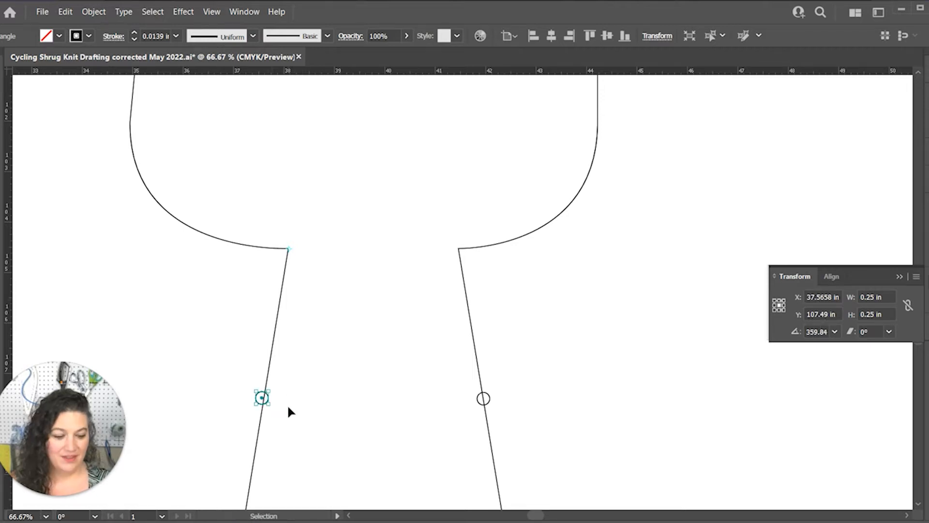
Paste another circle and center it on the back piece's shoulder point at the neckline
key("ctrl+minus")
key("ctrl+minus")
key("ctrl+minus")
key("r")
key("space")
left_click_drag(525, 163, 418, 277)
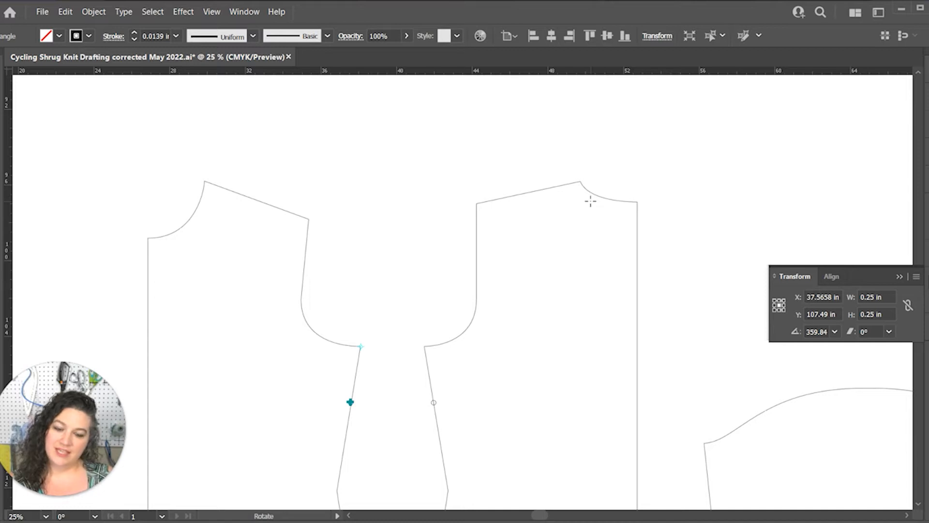
key("ctrl+plus")
key("ctrl+plus")
key("ctrl+plus")
key("space")
left_click_drag(691, 124, 382, 426)
left_click_drag(745, 89, 482, 325)
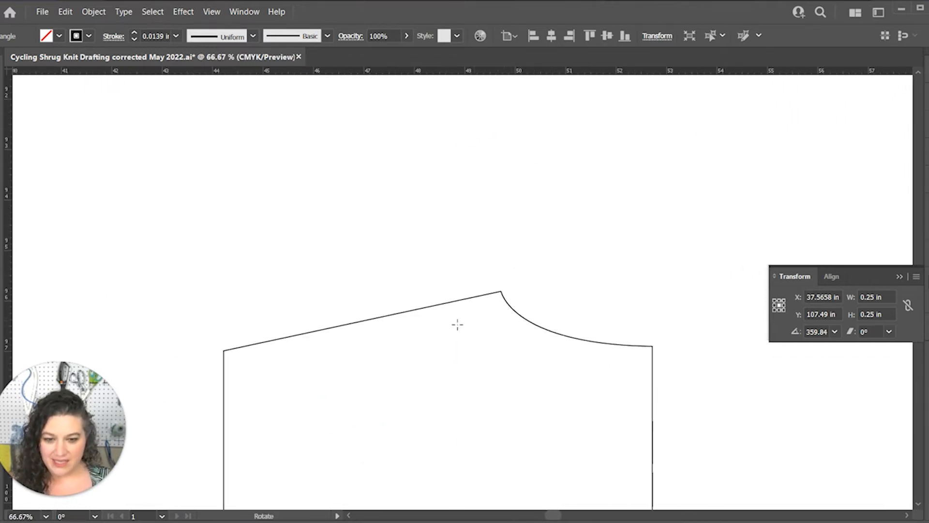
key("v")
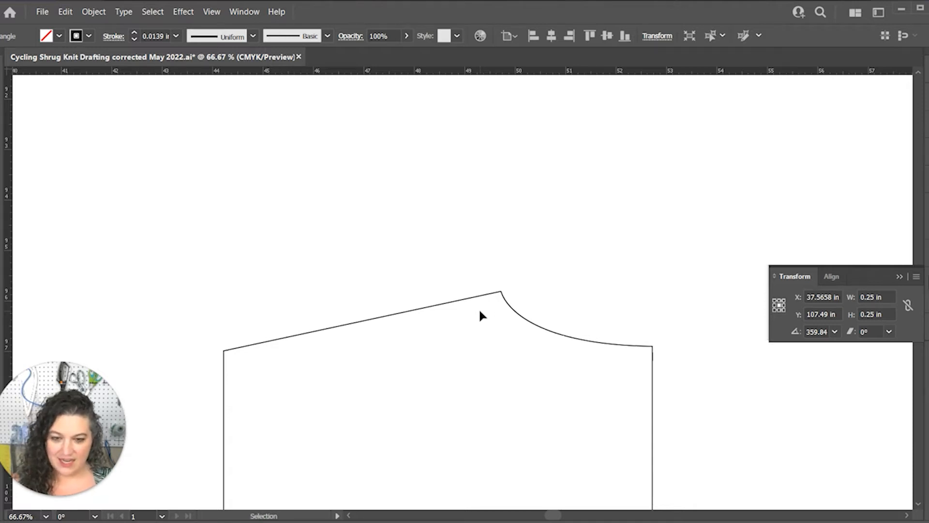
key("ctrl+v")
key("ctrl+plus")
key("ctrl+plus")
key("ctrl+plus")
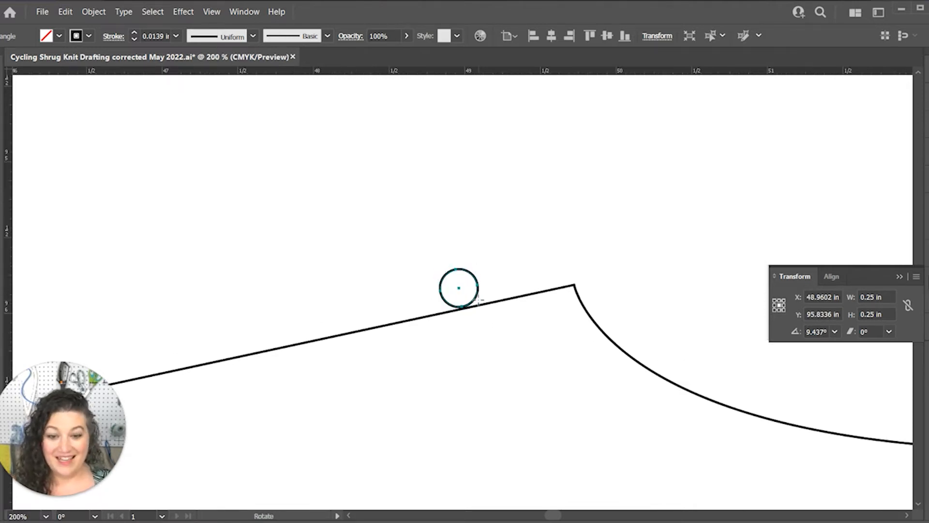
left_click_drag(478, 292, 590, 293)
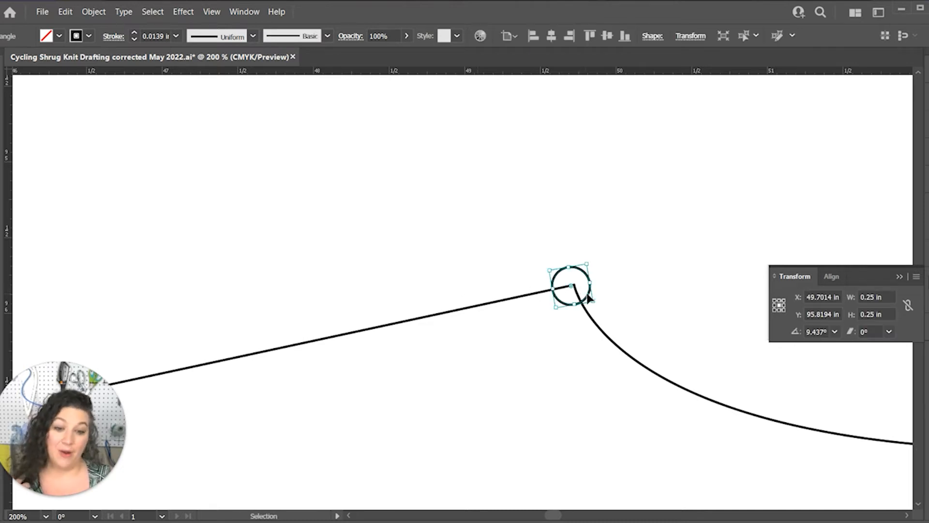
Move the circle at the back piece's neckline shoulder point by -1 in horizontally and 0 in vertically
right_click(588, 296)
mouse_move(709, 465)
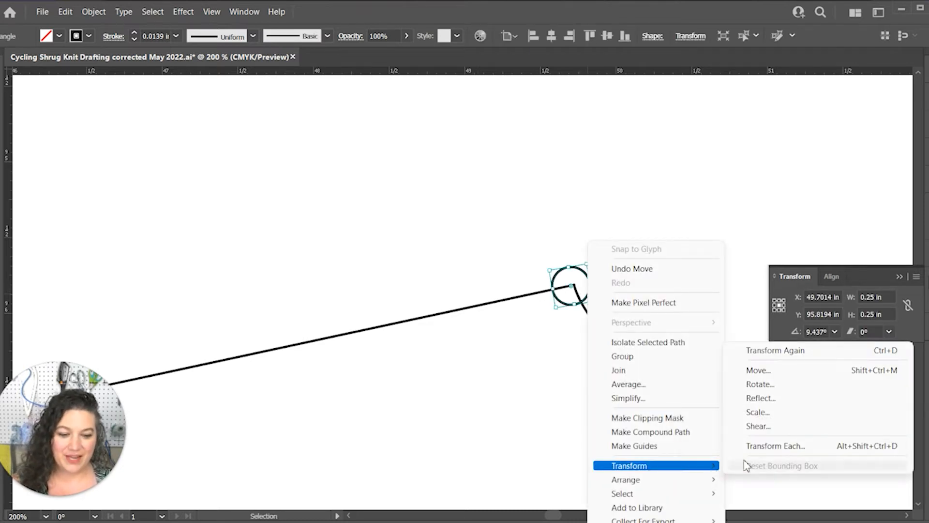
left_click(759, 372)
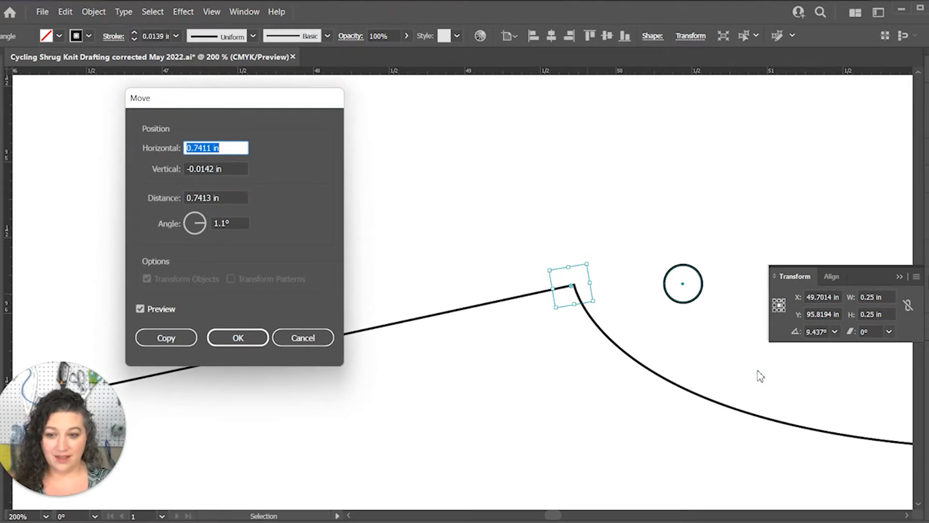
type("-1")
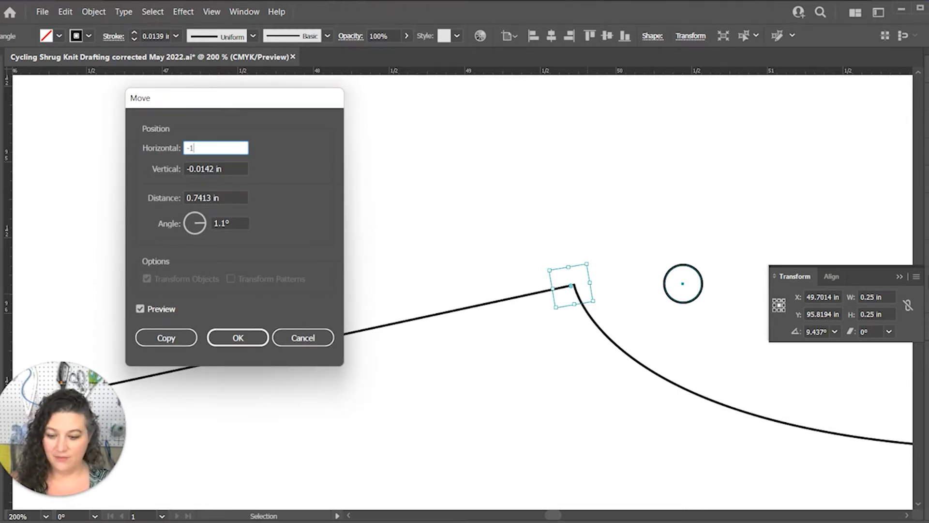
key("Tab")
type("0")
key("Tab")
key("Return")
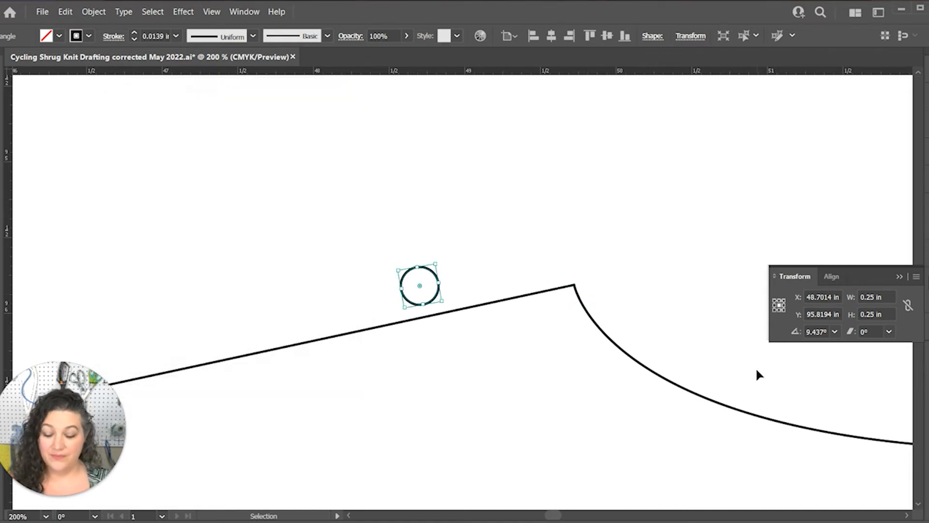
Rotate the moved circle around the back piece's neckline shoulder point so it sits on the shoulder seam
key("r")
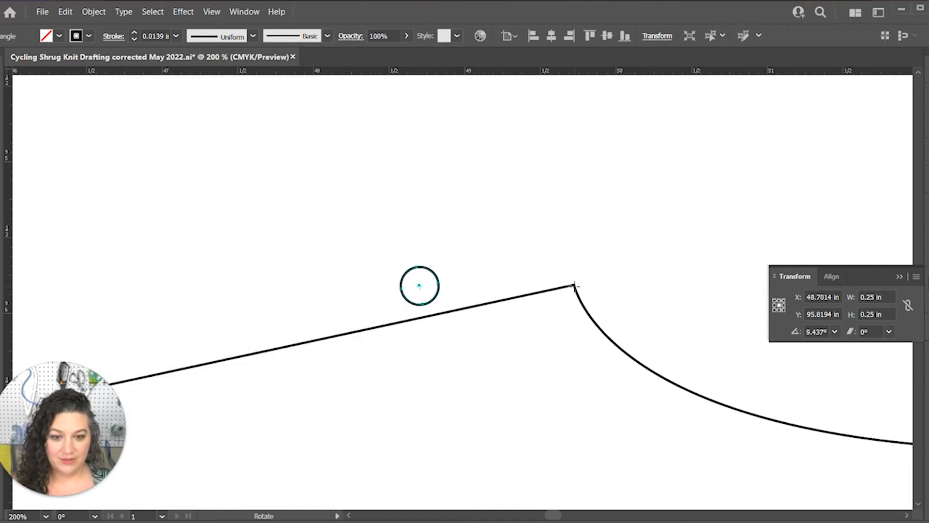
left_click(574, 286)
left_click_drag(430, 305, 431, 357)
Paste another circle and center it on the front piece's shoulder point at the neckline
key("ctrl+minus")
key("ctrl+minus")
key("ctrl+minus")
key("ctrl+minus")
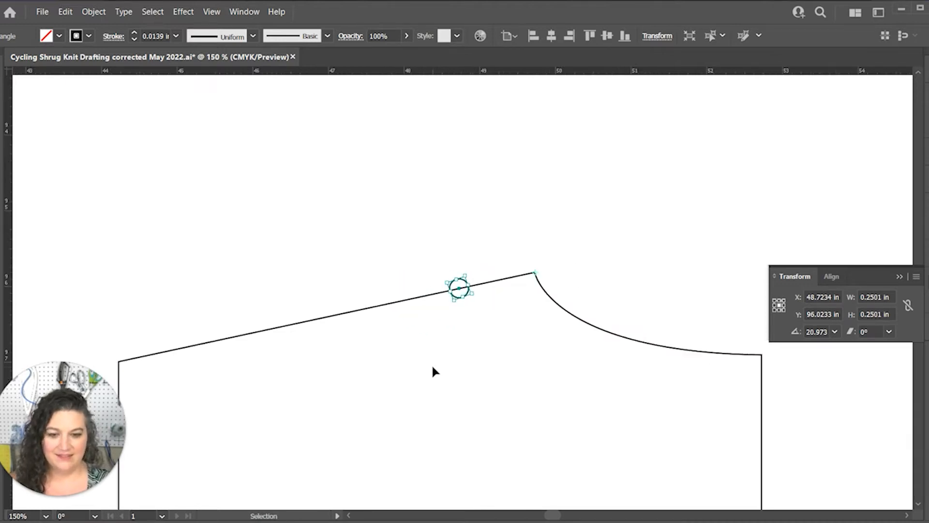
key("space")
left_click_drag(271, 329, 826, 307)
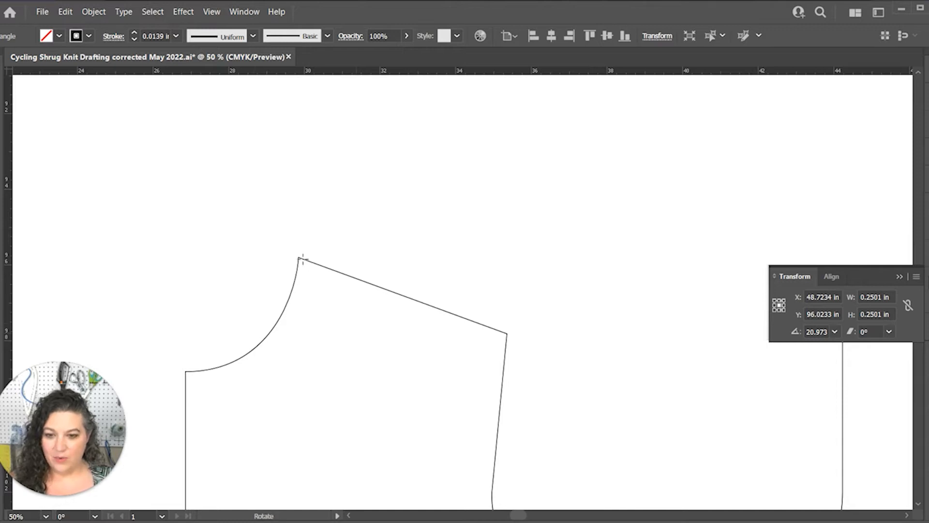
scroll(297, 258, "up", 1)
key("a")
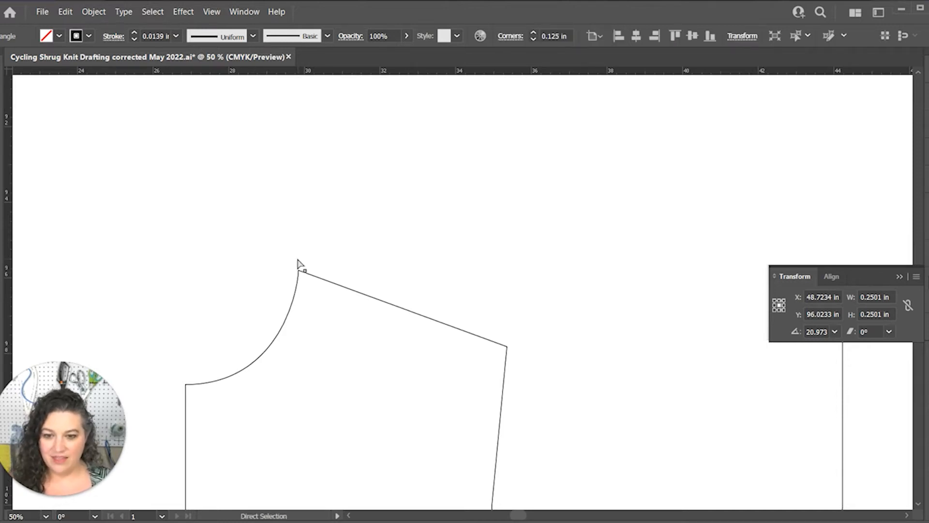
left_click(299, 271)
key("ctrl+plus")
key("ctrl+plus")
key("ctrl+plus")
key("ctrl+plus")
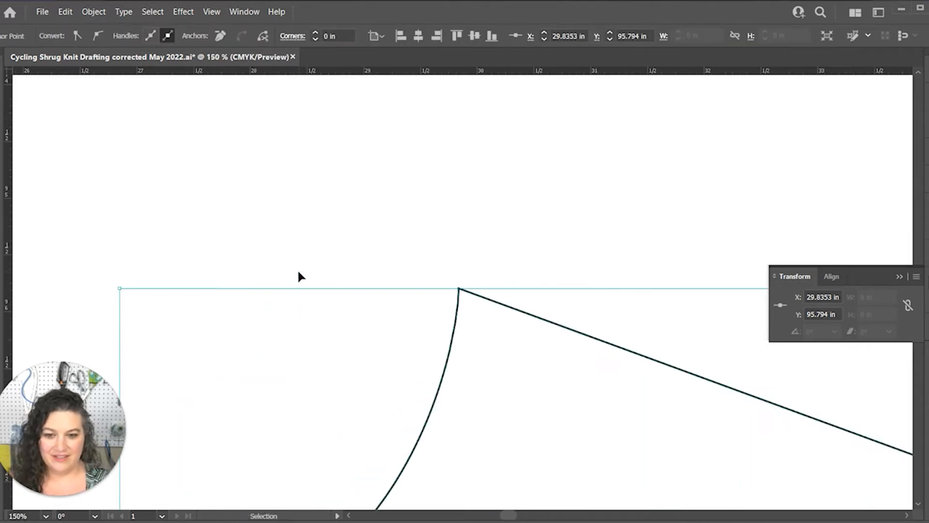
key("ctrl+v")
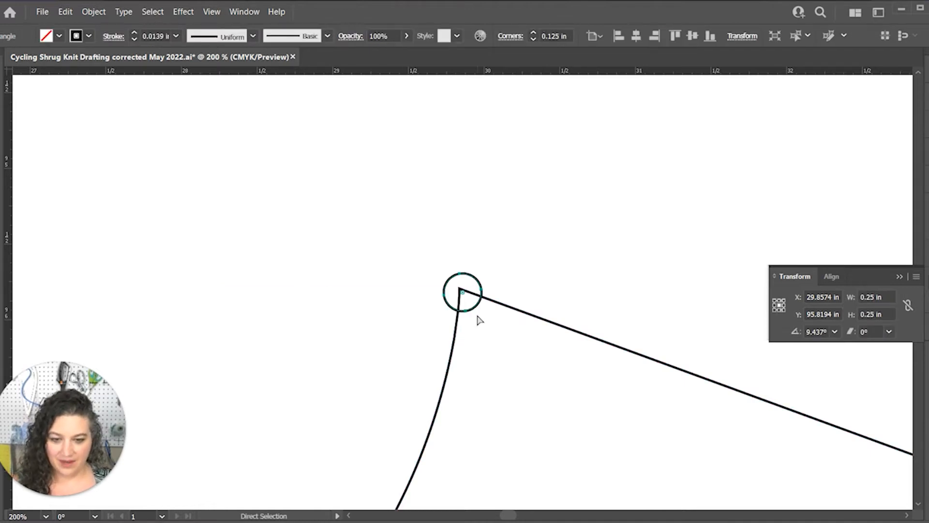
left_click(481, 326)
key("v")
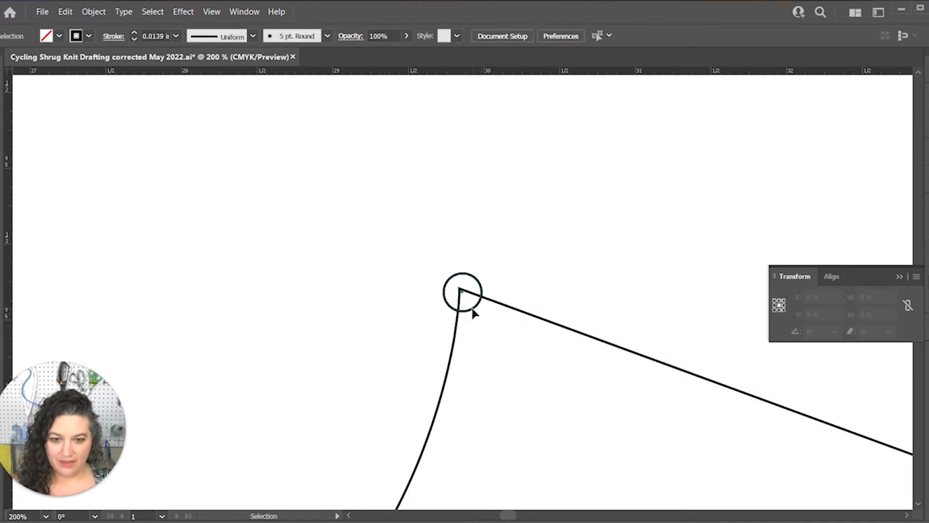
left_click_drag(471, 309, 469, 307)
Move the circle at the front piece's neckline shoulder point by 1 in horizontally and 0 in vertically
right_click(469, 307)
mouse_move(531, 232)
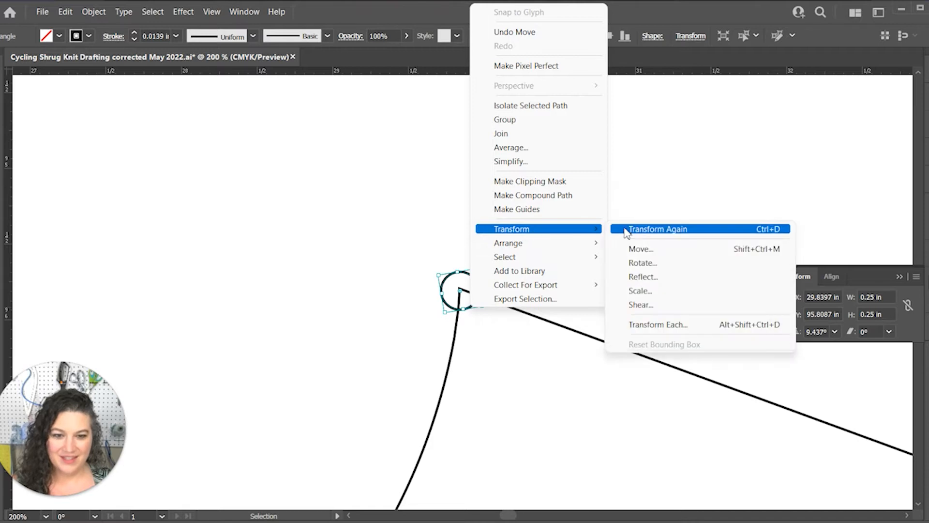
left_click(634, 247)
type("1")
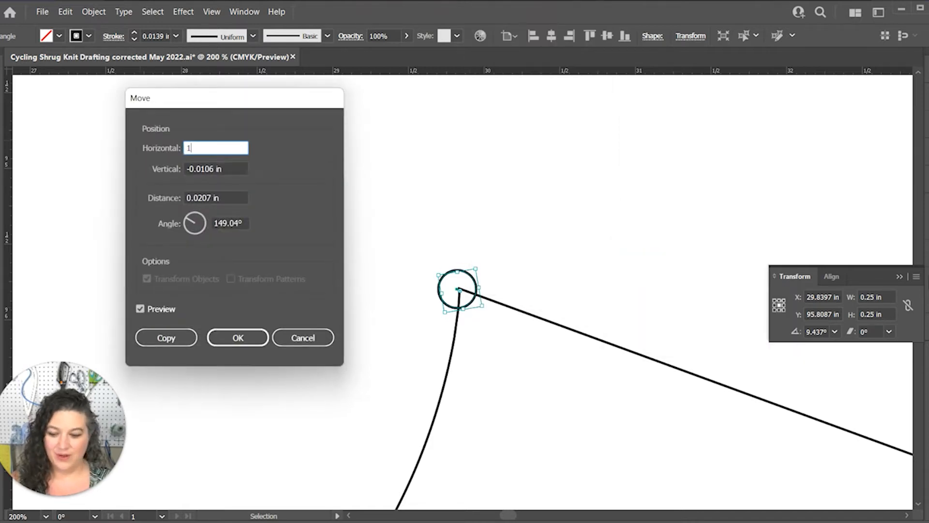
key("Tab")
type("0")
key("Tab")
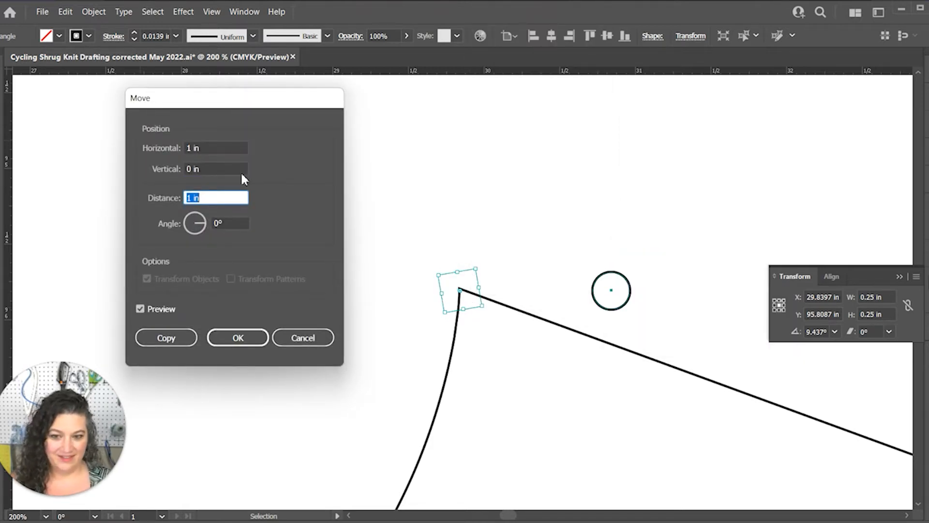
key("Return")
Rotate the moved circle around the front piece's neckline shoulder point so it sits on the shoulder seam
key("r")
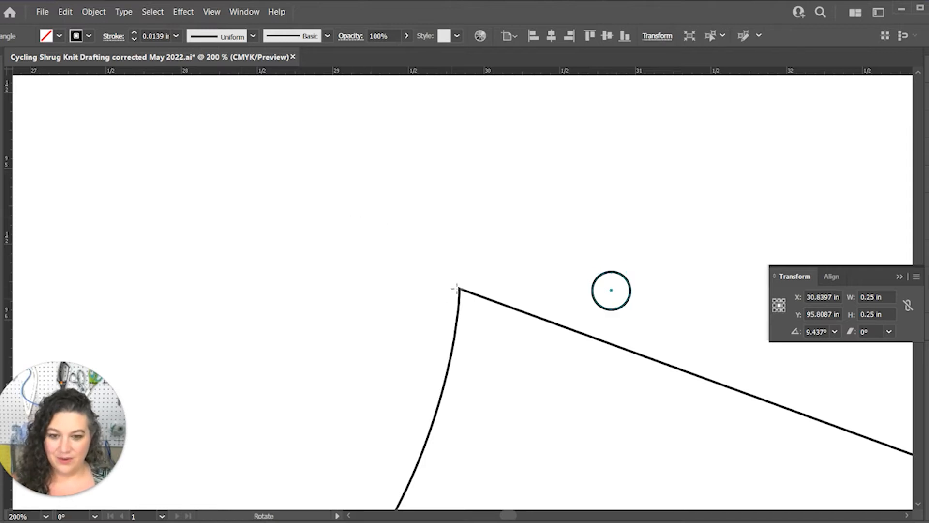
left_click(459, 289)
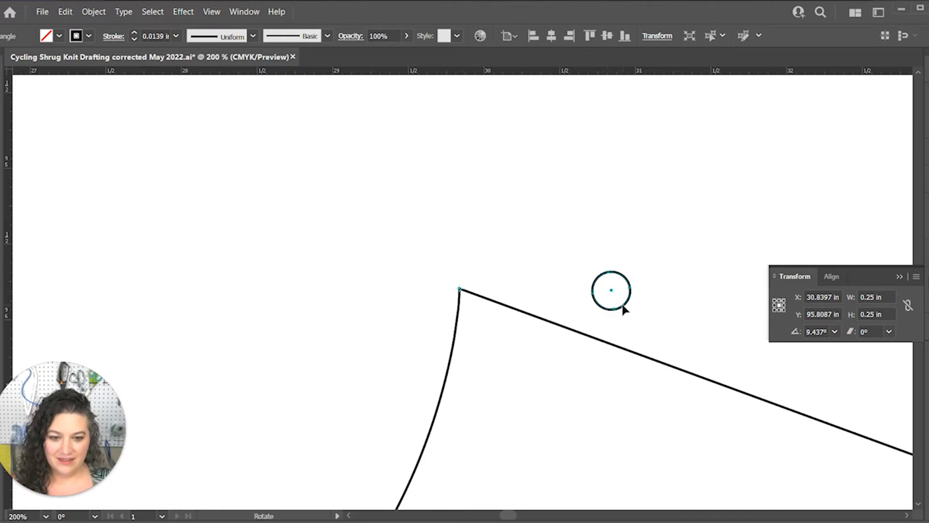
left_click_drag(622, 310, 448, 216)
Add a new layer above the existing ones and lock Layer 11
key("ctrl+minus")
key("ctrl+minus")
key("ctrl+minus")
key("ctrl+minus")
key("ctrl+minus")
key("space")
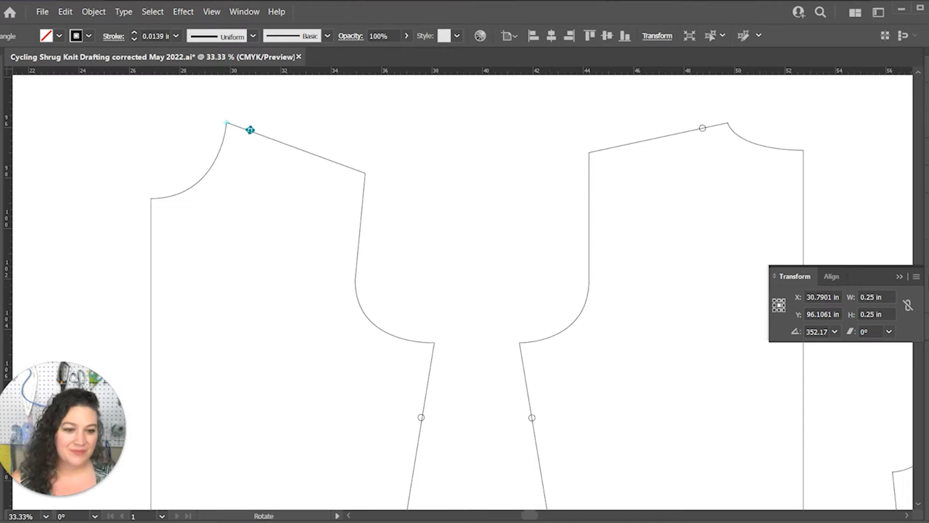
left_click(916, 276)
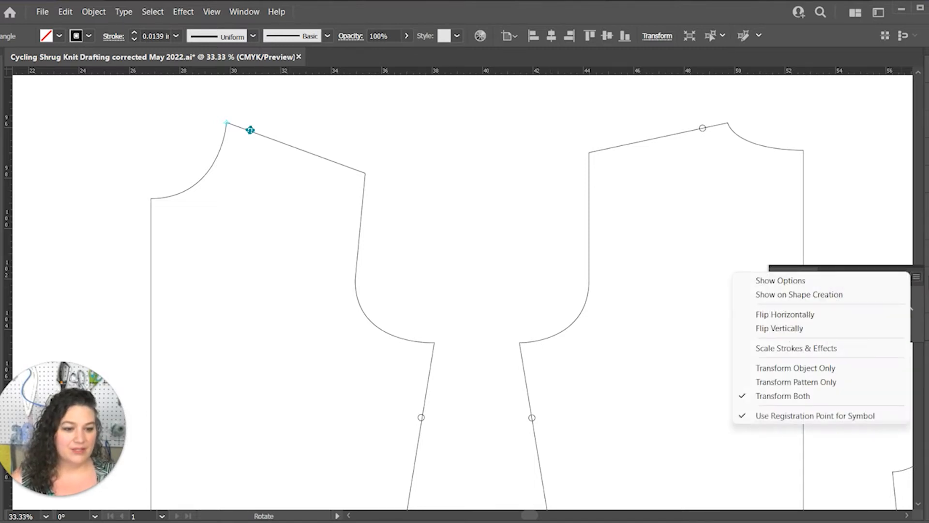
left_click(926, 328)
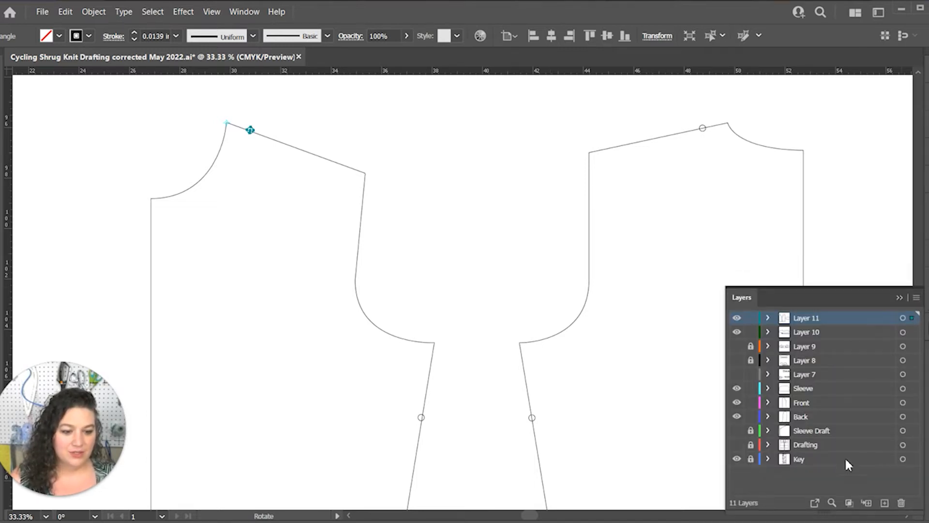
left_click(884, 503)
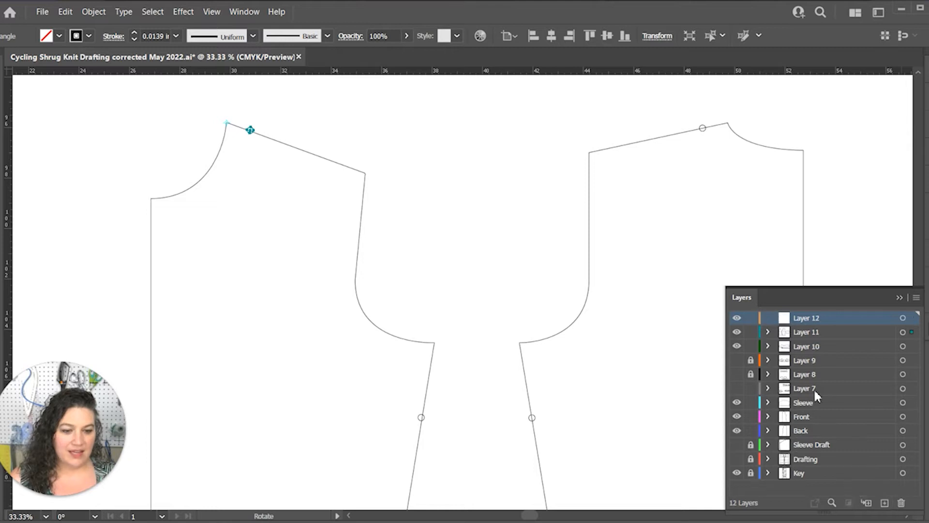
left_click(750, 333)
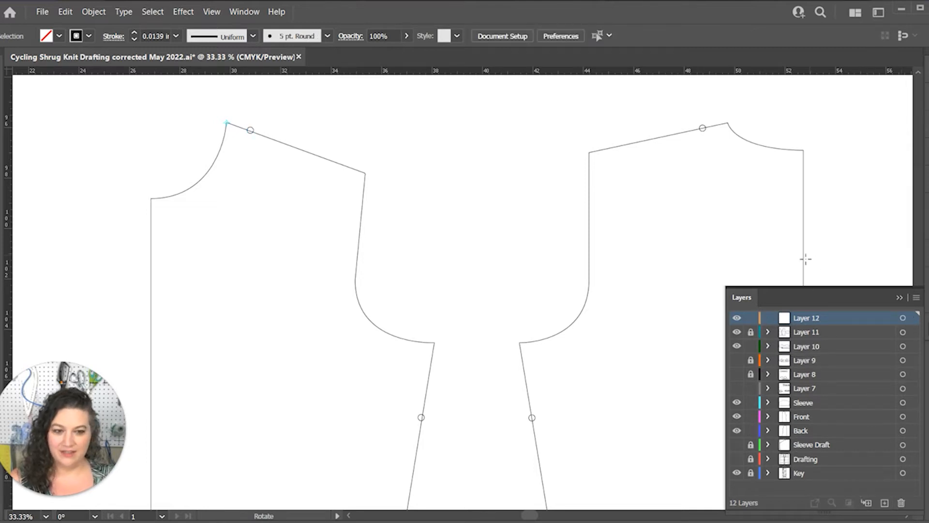
left_click(899, 298)
With the Pen tool, draw the front shrug from the shoulder tip to the shoulder circle, curving down to the side-seam circle
key("space")
left_click_drag(887, 318, 866, 277)
key("p")
scroll(545, 337, "up", 2)
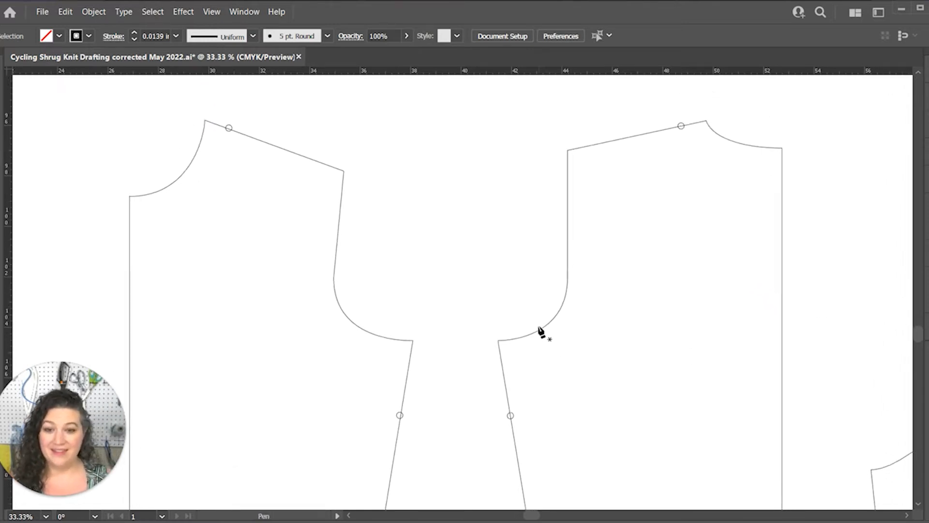
left_click(344, 171)
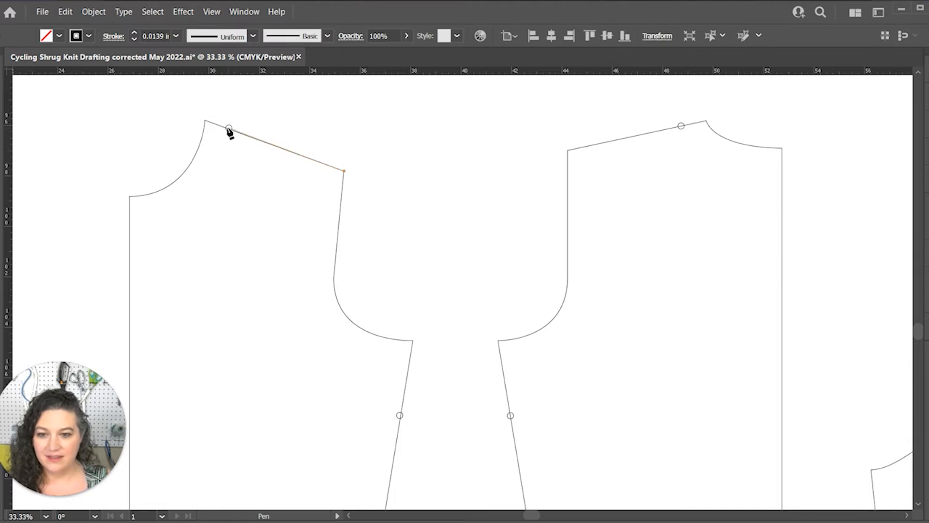
left_click(229, 128)
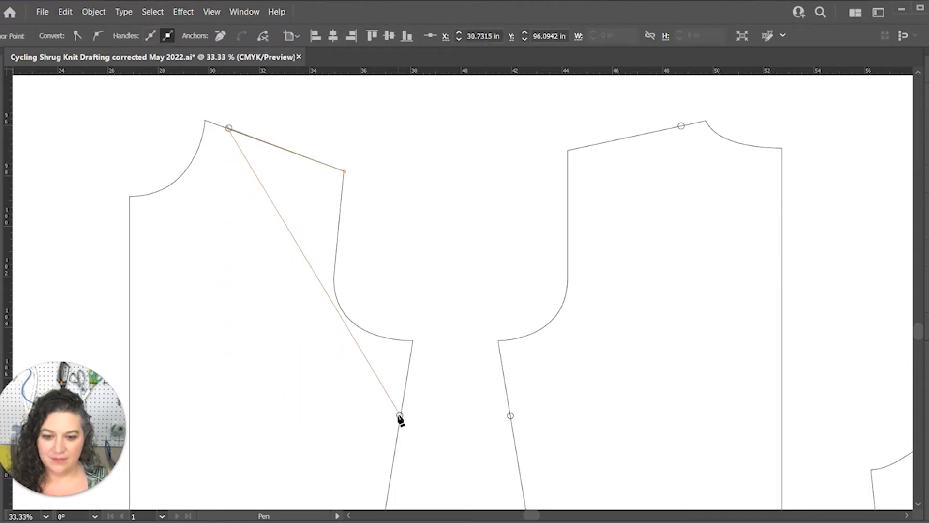
left_click_drag(400, 415, 598, 439)
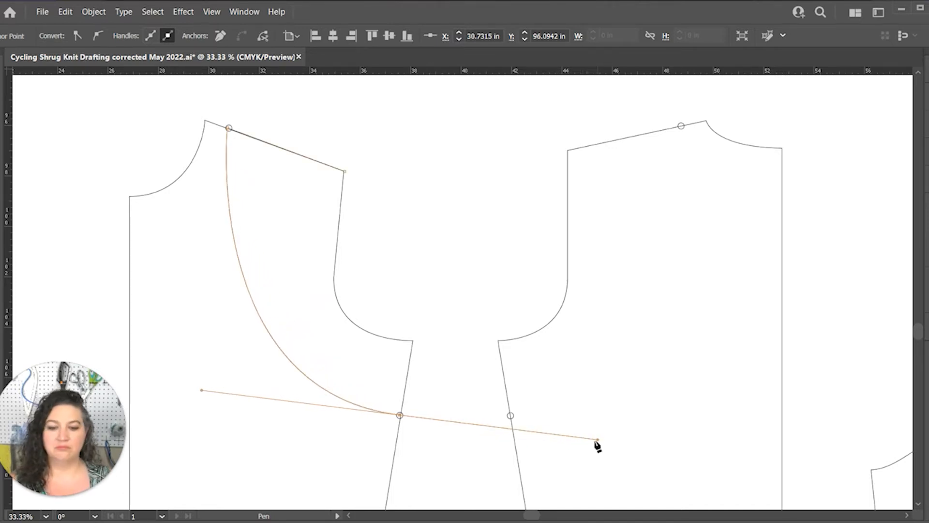
Continue the front shrug path up the side seam to the underarm and along the armhole, closing it at the shoulder tip
left_click(399, 416)
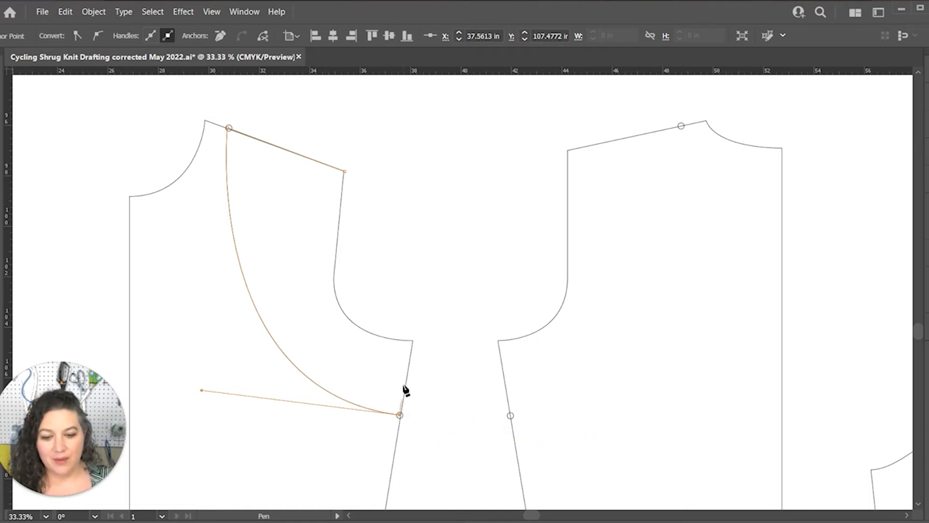
left_click(412, 341)
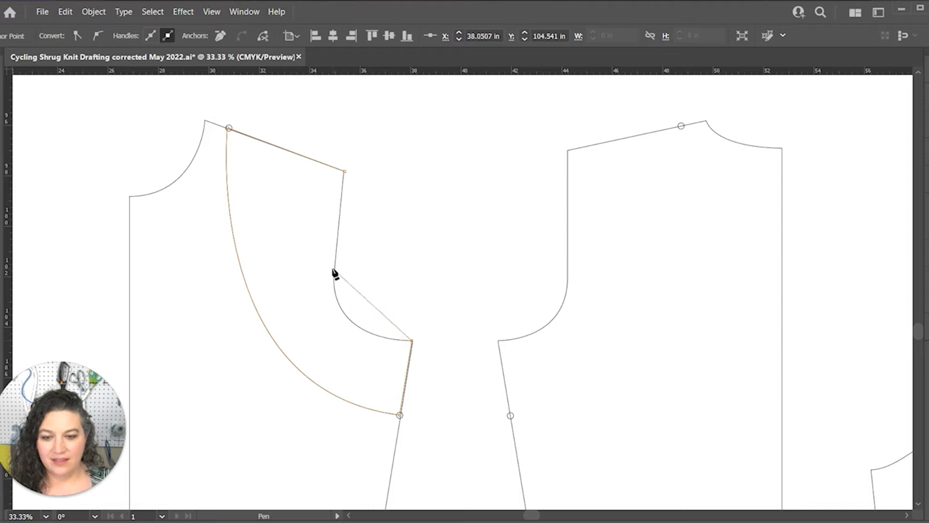
left_click_drag(336, 270, 339, 225)
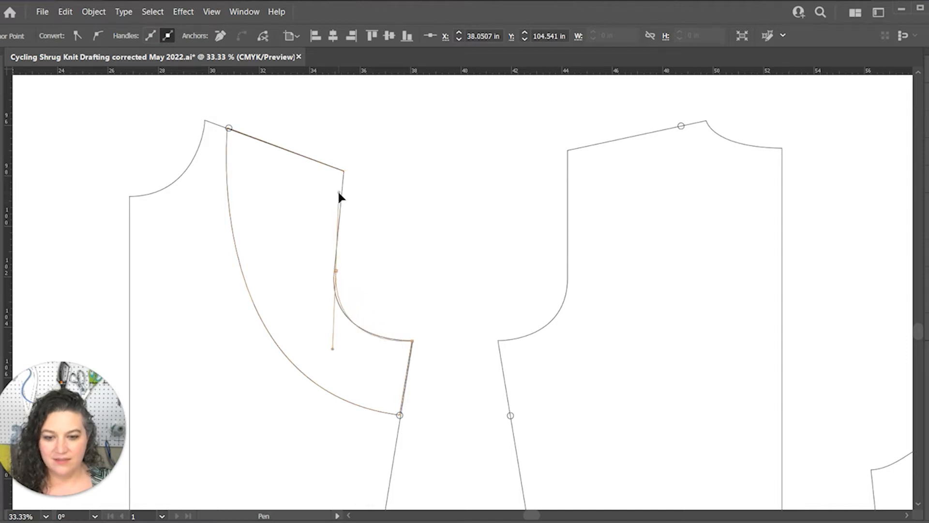
left_click_drag(339, 192, 339, 193)
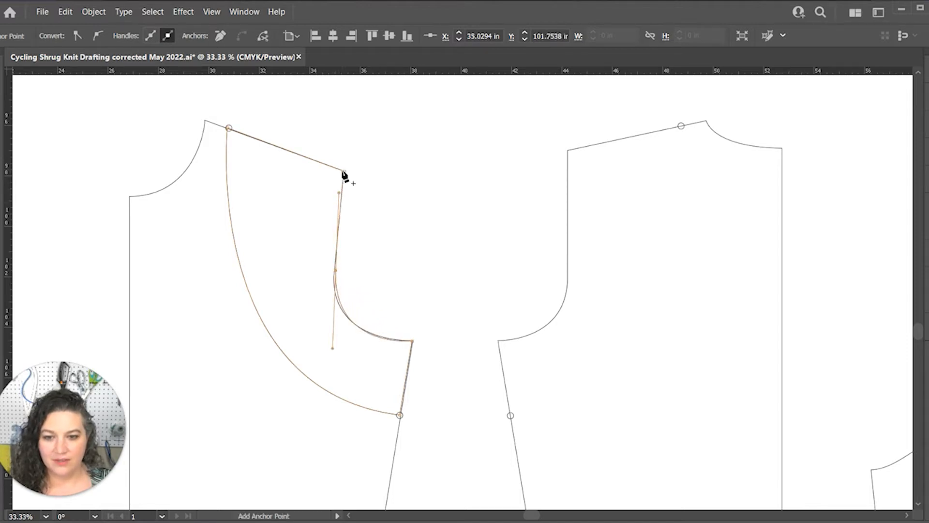
left_click(344, 171)
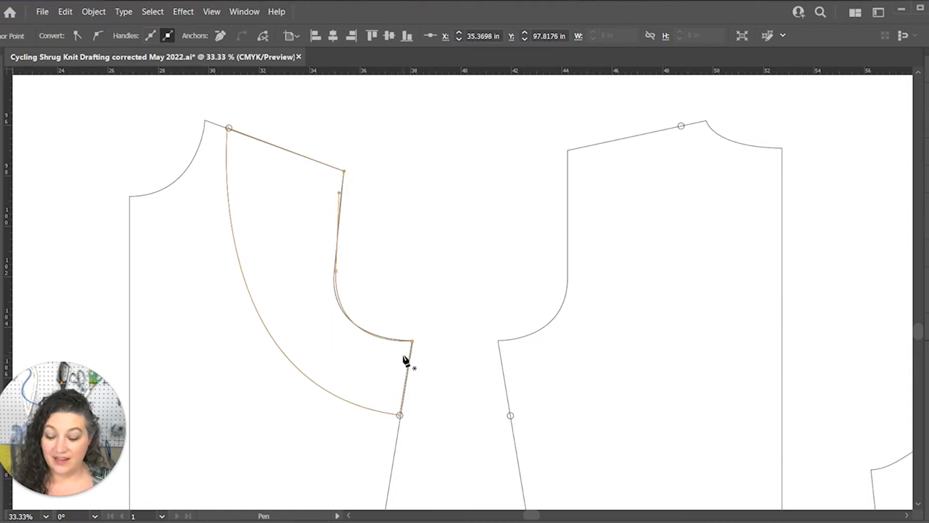
Adjust the armhole anchor and its direction handle so the shrug path follows the front piece's armhole curve
key("a")
left_click_drag(338, 271, 335, 275)
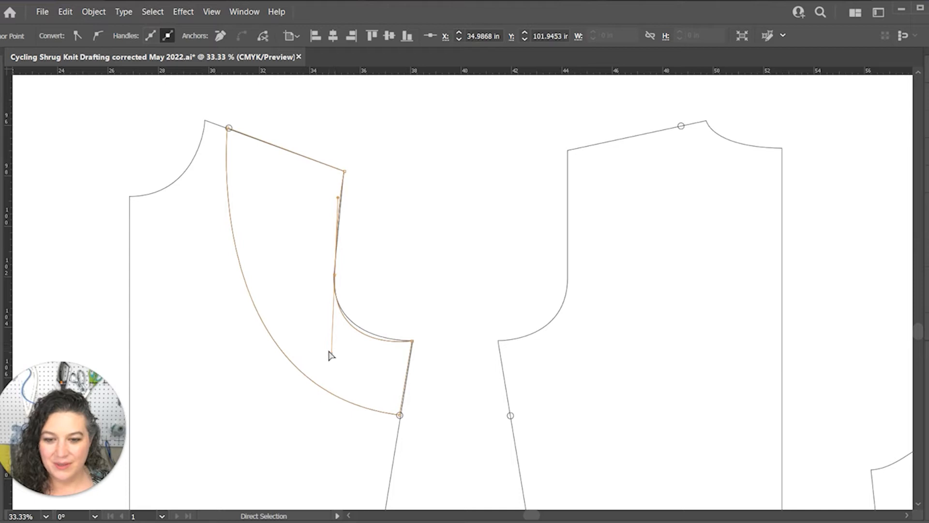
left_click(338, 359)
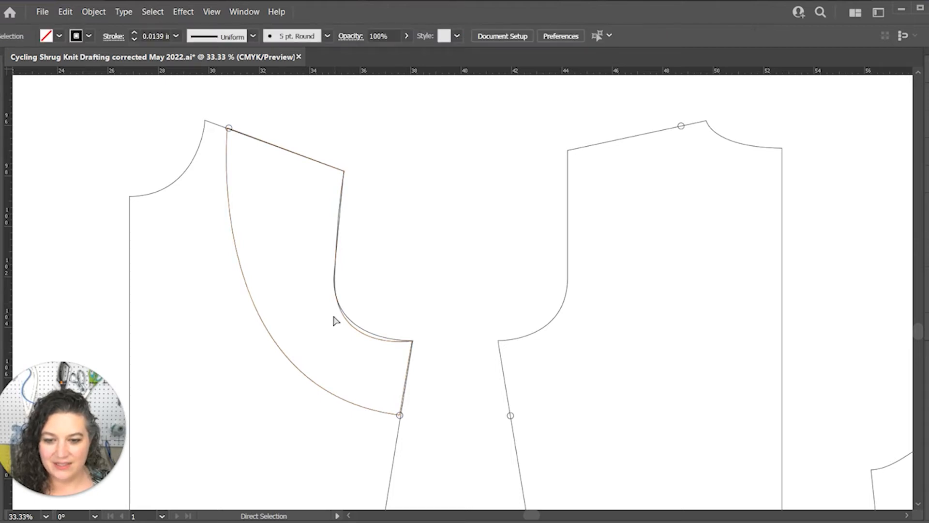
left_click(338, 298)
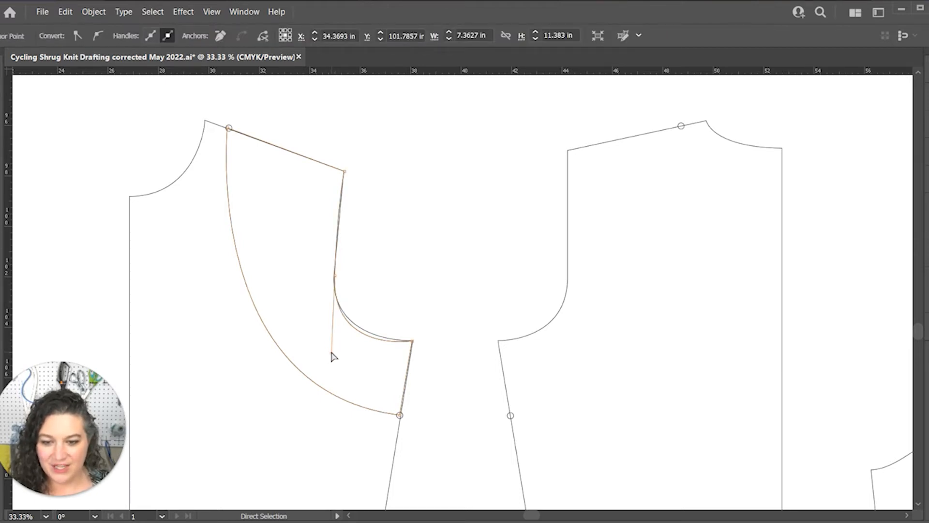
left_click_drag(332, 354, 329, 339)
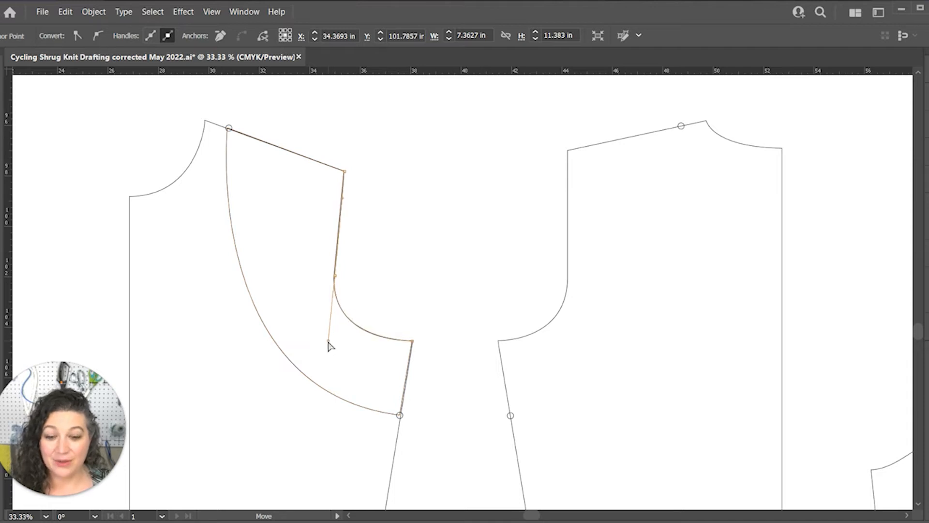
left_click(429, 434)
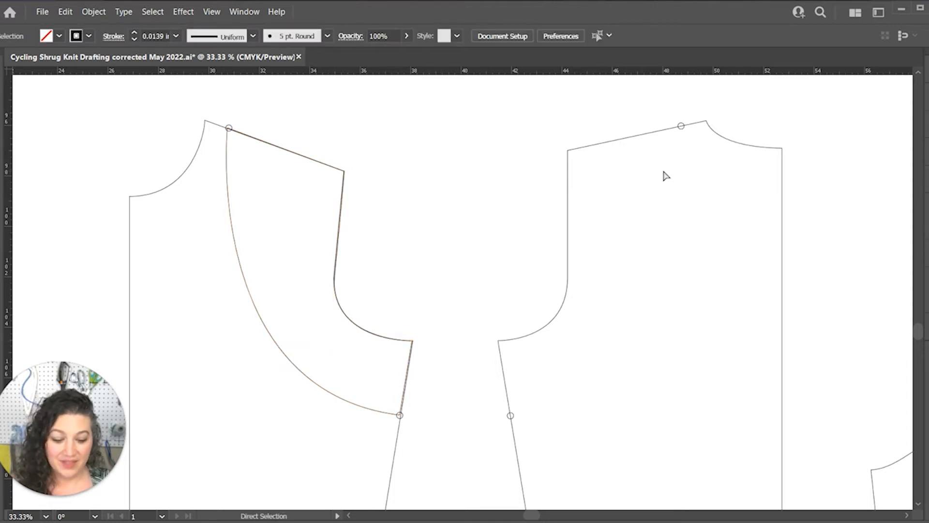
With the Pen tool, draw the back shrug from the shoulder circle to the shoulder tip and along the armhole to the underarm
key("p")
left_click(681, 127)
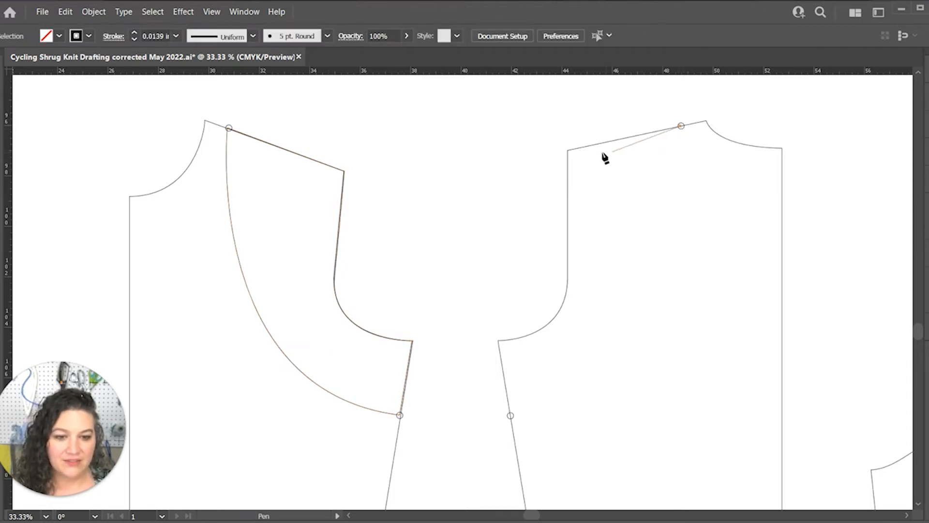
left_click(568, 151)
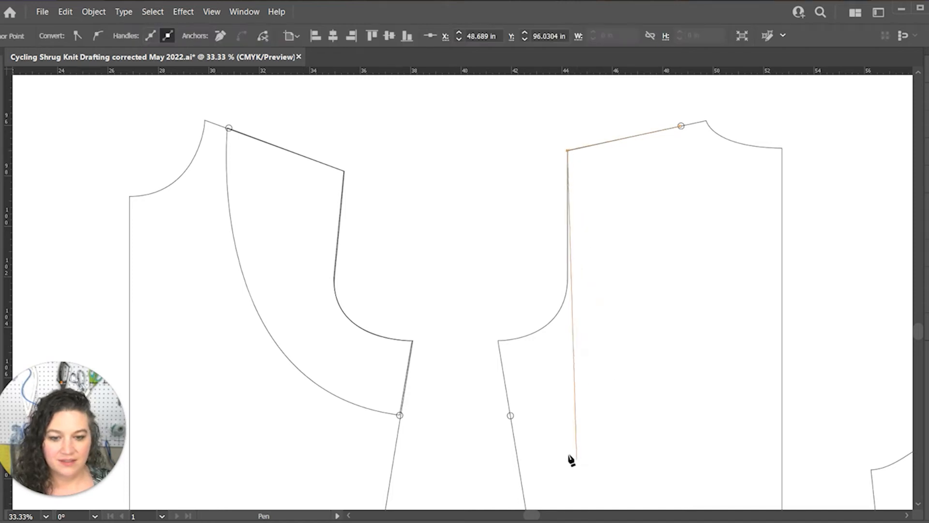
left_click_drag(499, 341, 435, 347)
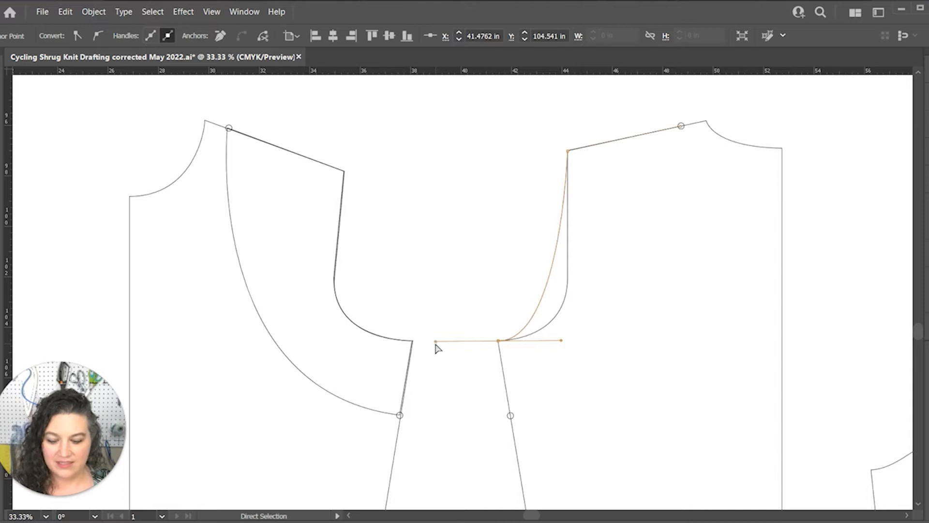
key("ctrl+z")
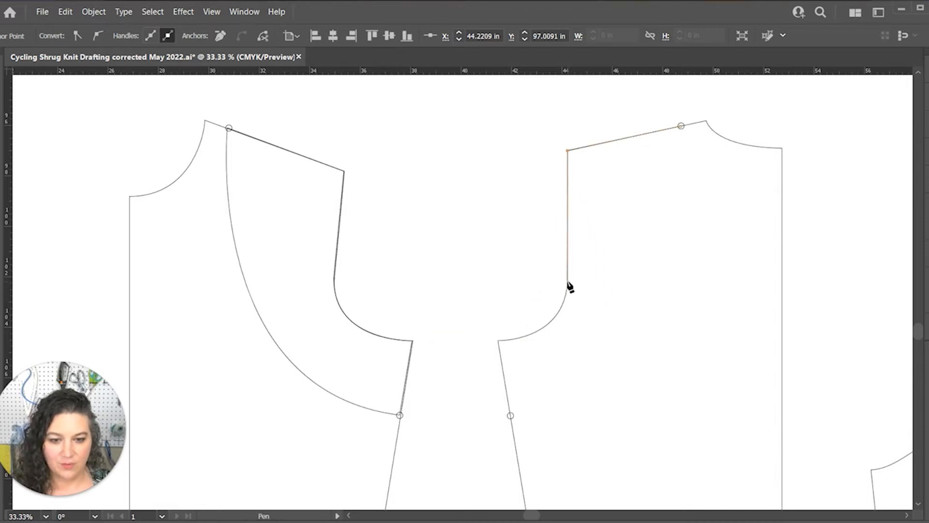
left_click(567, 281)
left_click_drag(493, 342, 430, 339)
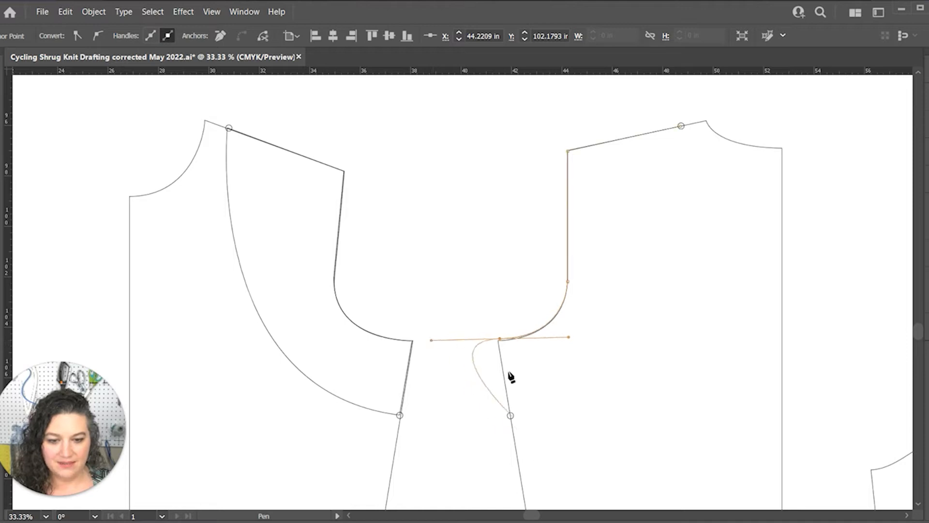
left_click(499, 339)
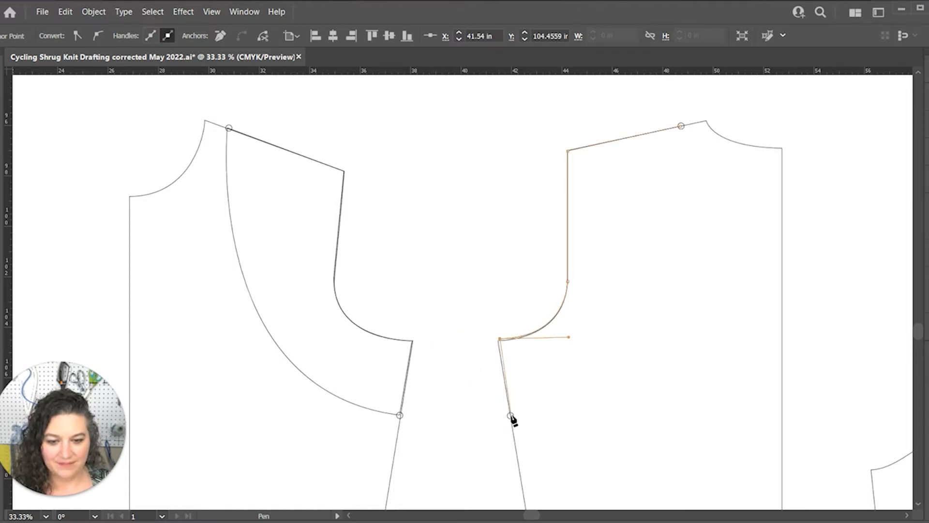
Continue the back shrug to the side-seam circle, straight across to centre back and up to the neck, closing with a curved neckline
left_click(510, 415)
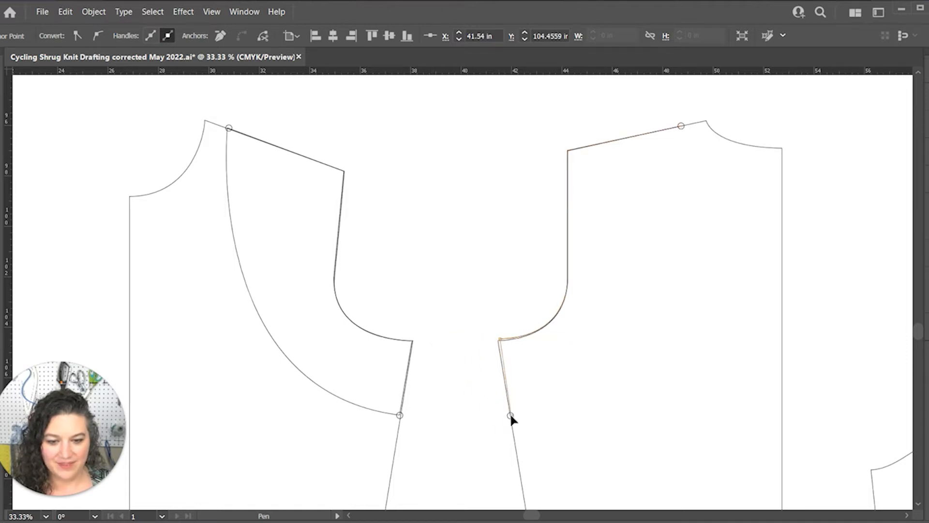
left_click(781, 417)
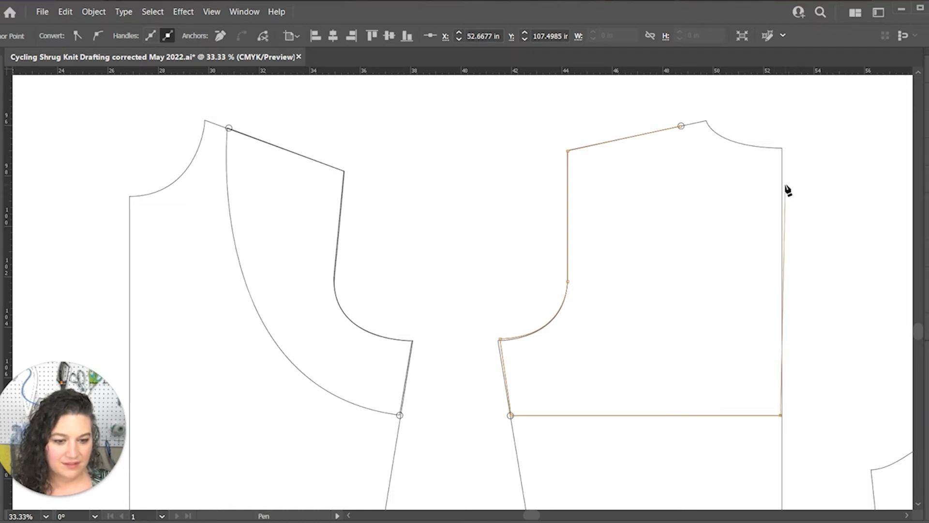
left_click(784, 148)
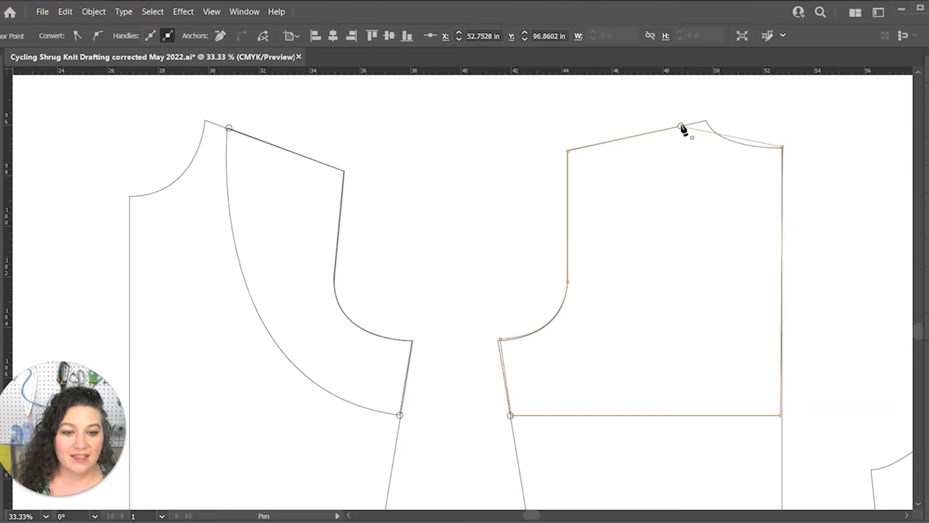
left_click_drag(681, 126, 665, 103)
Move the back shrug's centre-back neck and lower corner anchors onto the back piece's centre line
key("a")
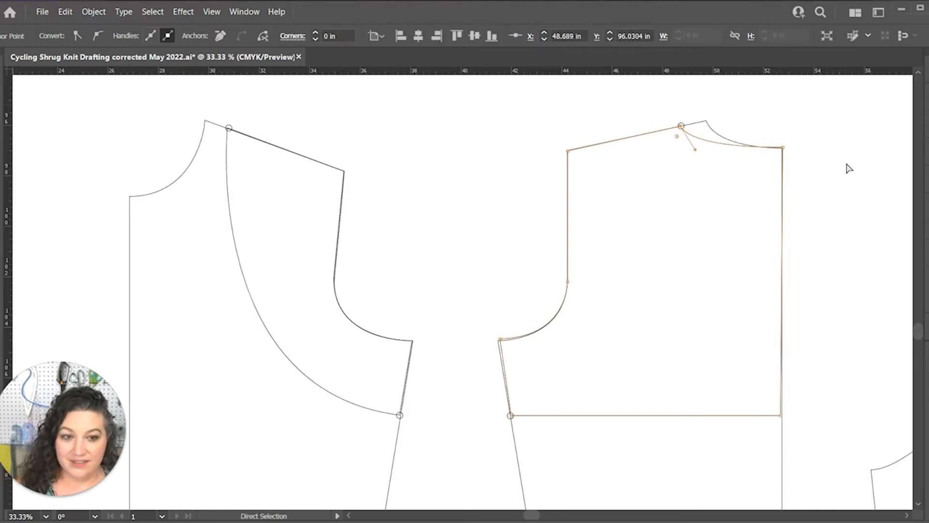
left_click_drag(782, 147, 783, 148)
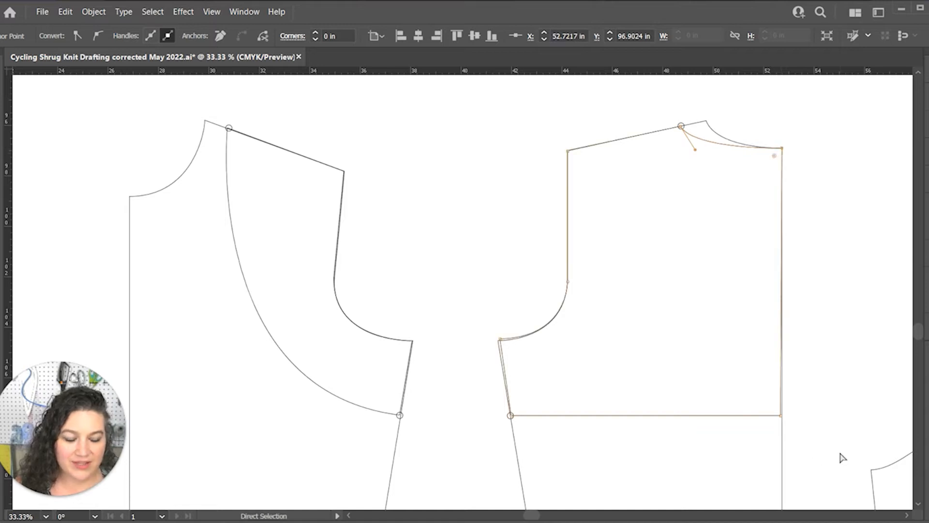
key("ctrl+equal")
key("ctrl+equal")
key("ctrl+equal")
scroll(513, 334, "down", 4)
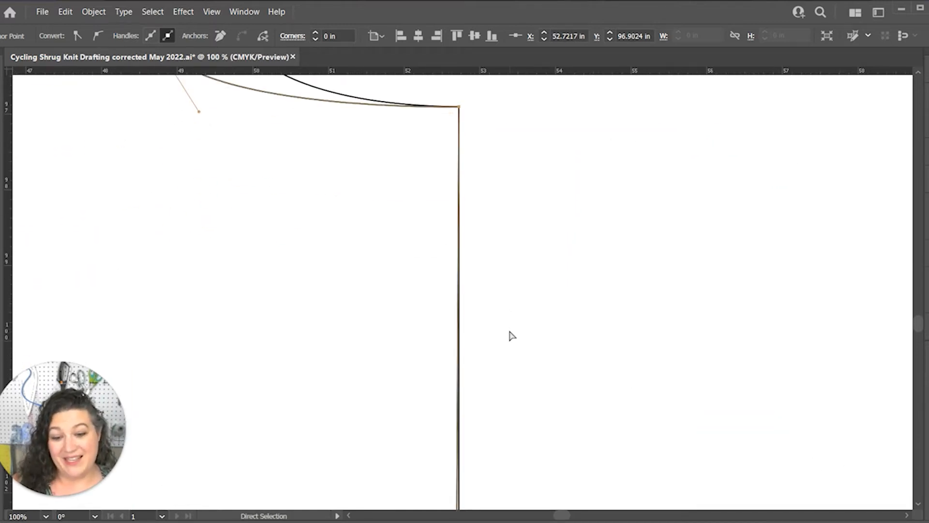
scroll(512, 335, "down", 8)
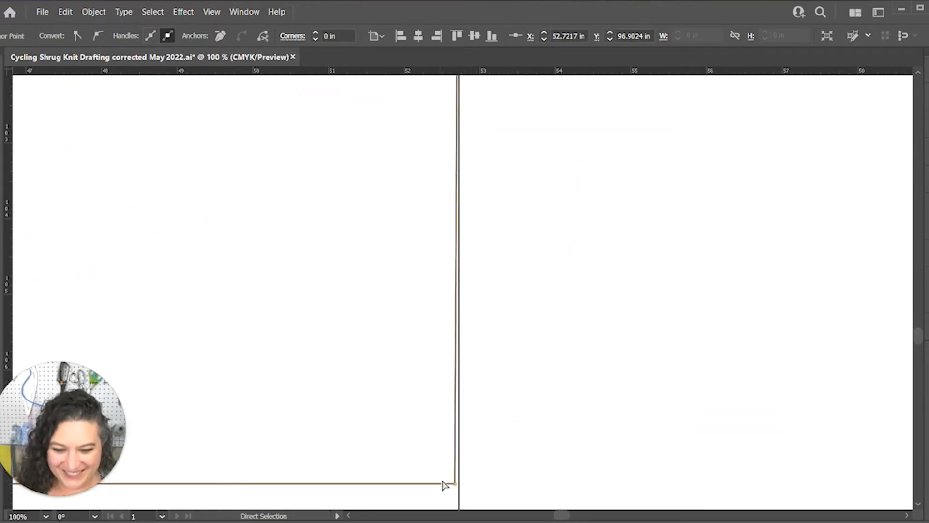
left_click_drag(456, 484, 458, 483)
Align the back shrug's underarm anchor with the back piece's underarm corner and check the side-seam anchor at the circle
scroll(354, 427, "left", 10)
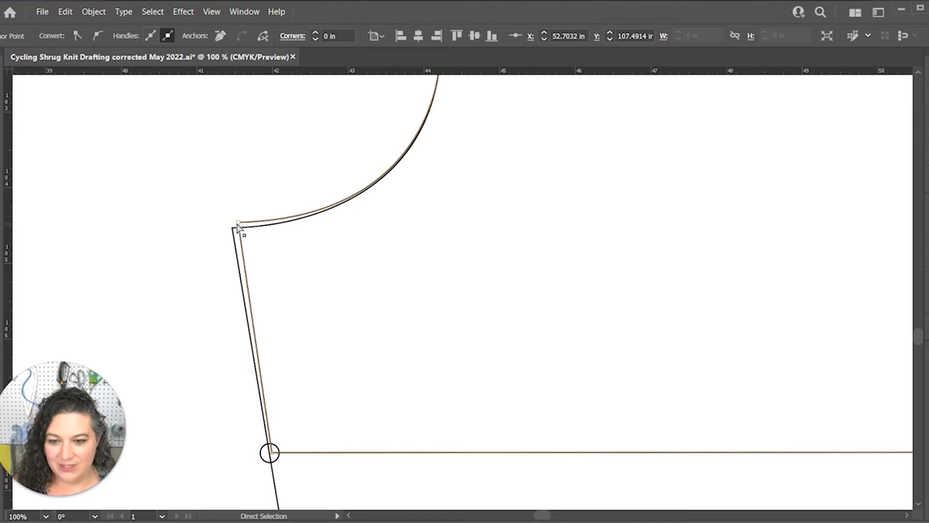
left_click_drag(237, 224, 231, 228)
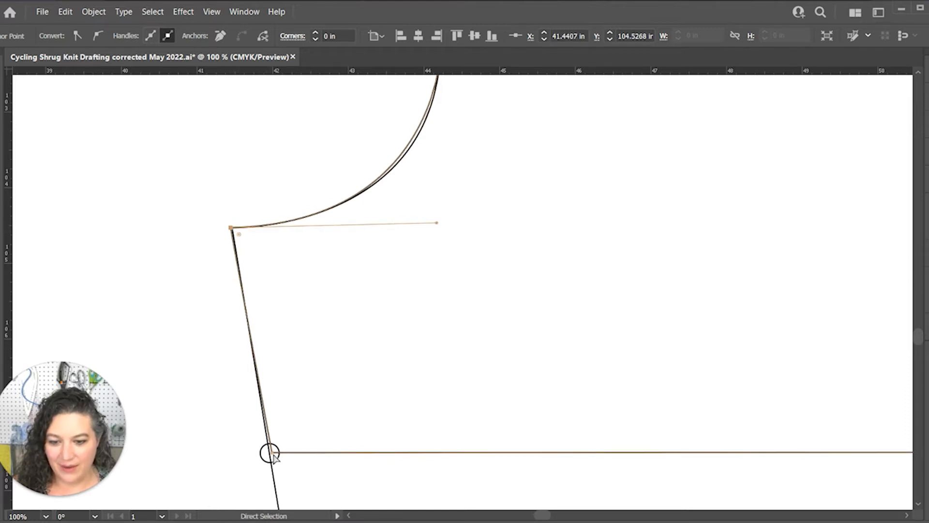
left_click(270, 454)
scroll(359, 373, "up", 5)
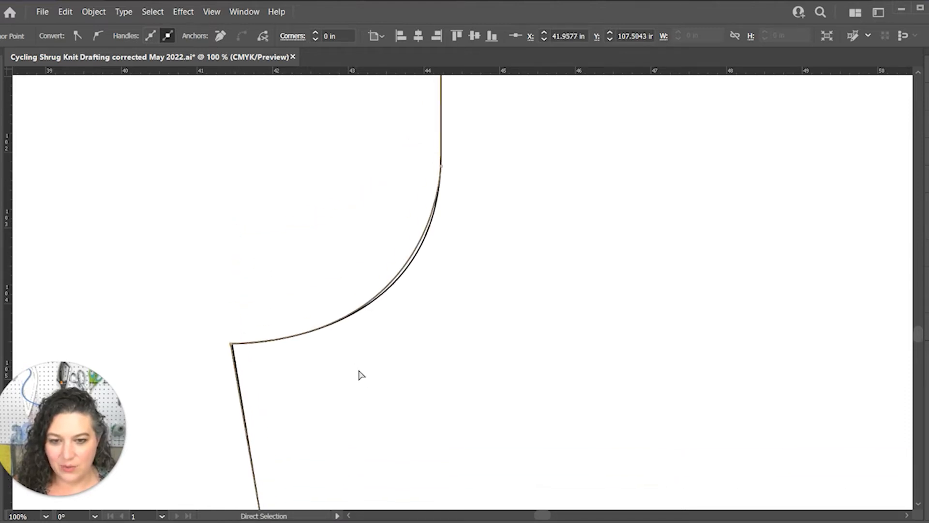
scroll(298, 310, "up", 6)
Move the front shrug's side-seam and underarm anchors onto the front piece's side seam, then deselect the path
key("space")
left_click_drag(291, 340, 840, 239)
left_click_drag(242, 248, 449, 307)
key("space")
left_click_drag(437, 445, 373, 116)
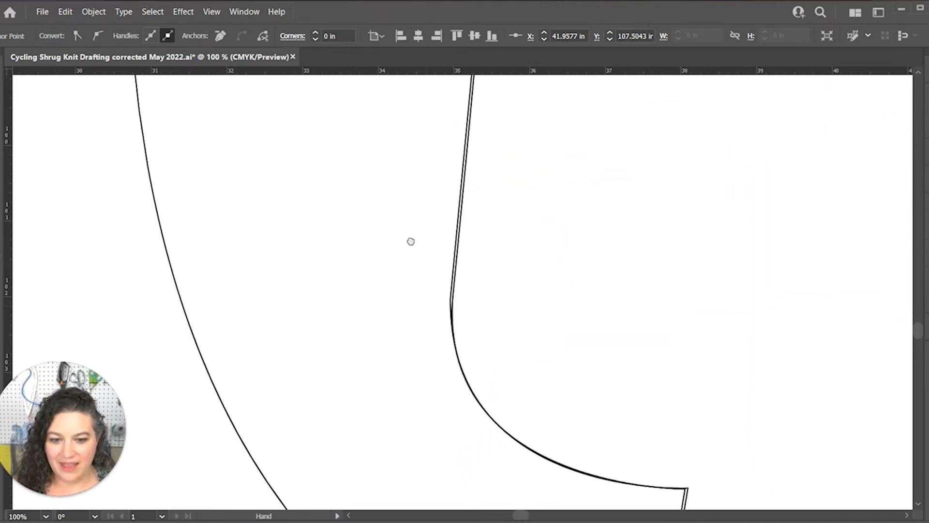
left_click_drag(494, 507, 378, 112)
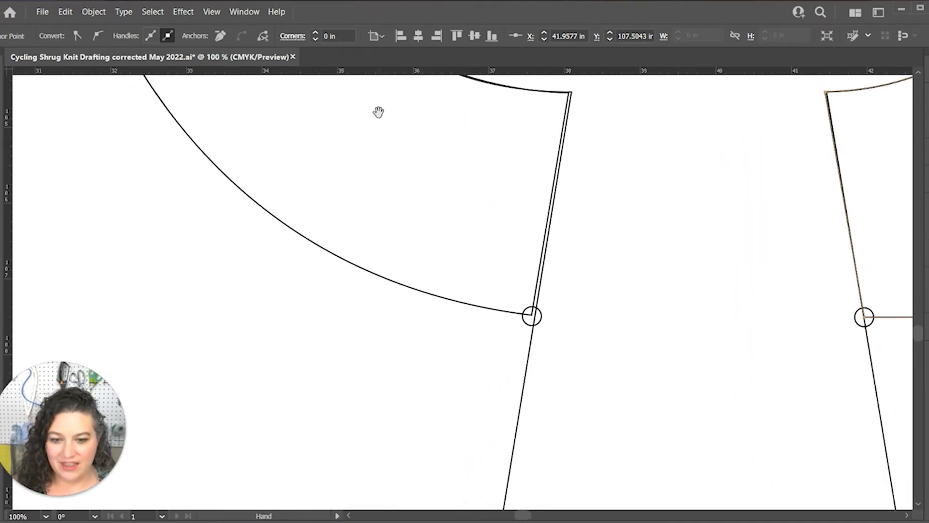
left_click(531, 317)
left_click(531, 316)
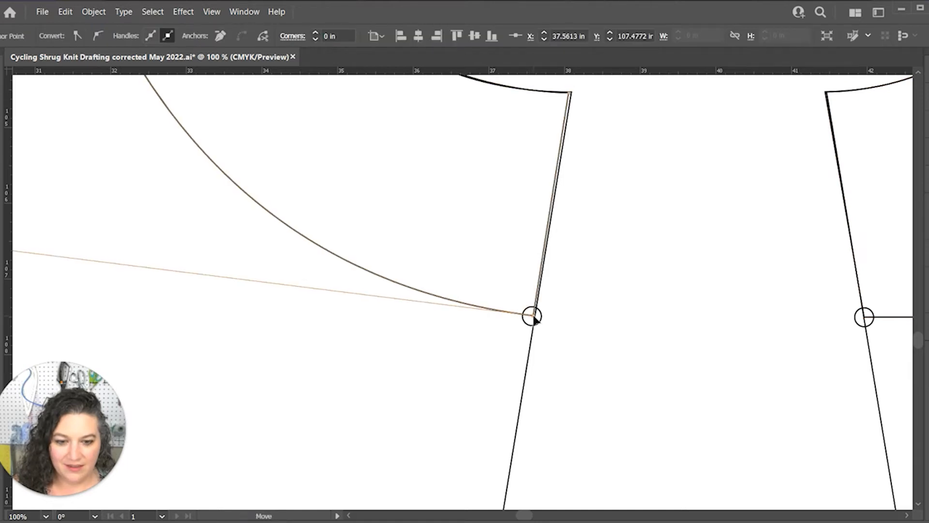
left_click_drag(535, 319, 538, 320)
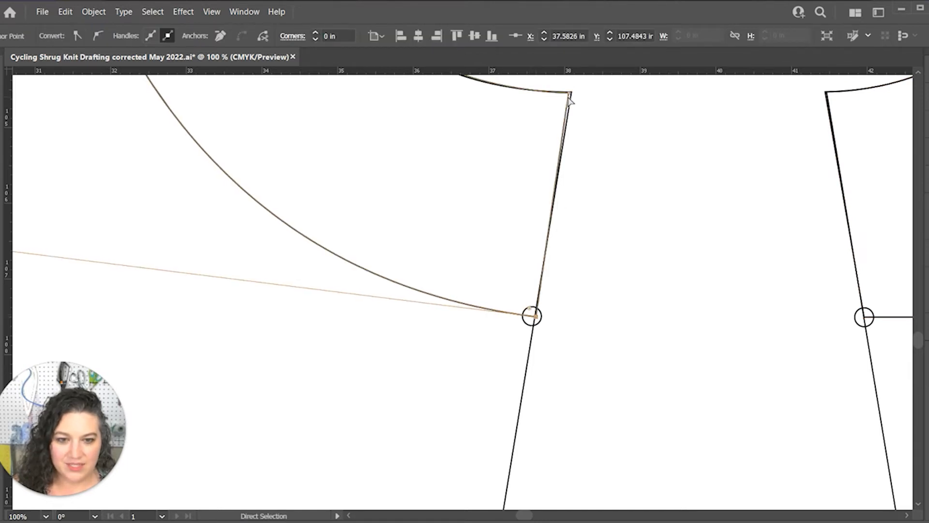
left_click_drag(569, 93, 571, 92)
key("v")
key("ctrl+minus")
key("ctrl+minus")
key("ctrl+minus")
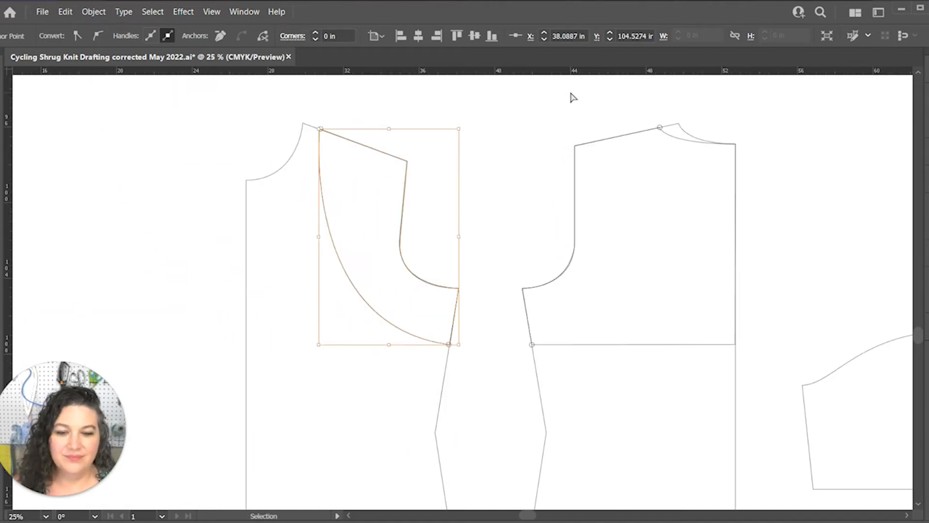
key("a")
left_click(500, 180)
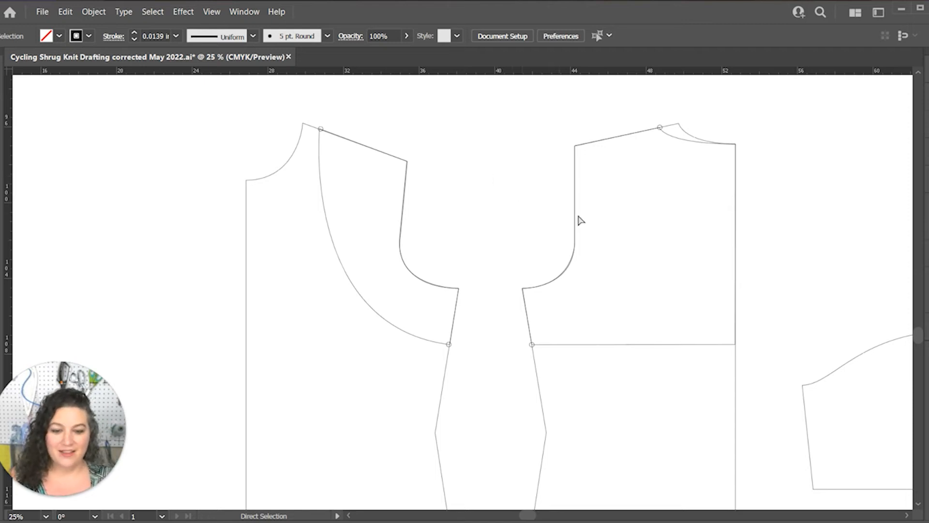
Unlock Layer 11 and ready the Selection tool for the sleeve piece
scroll(629, 237, "down", 2)
left_click_drag(782, 228, 423, 225)
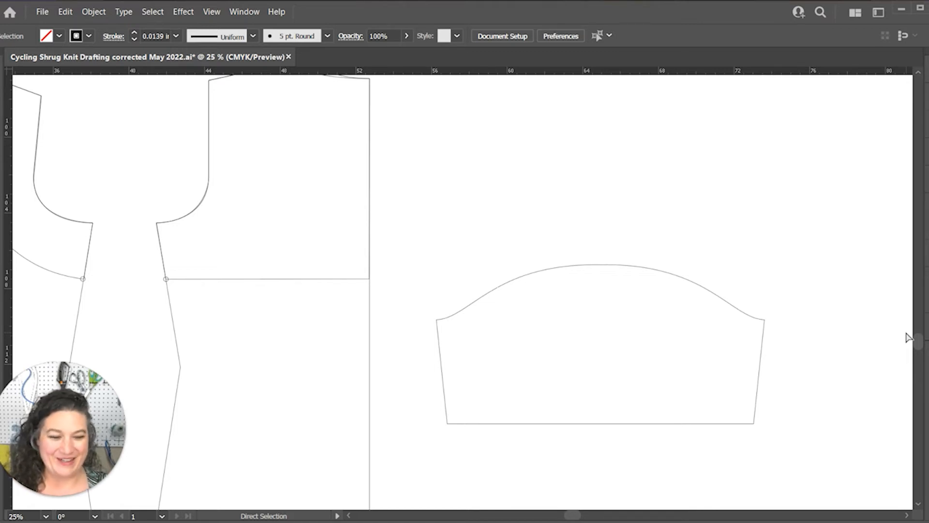
key("ctrl+minus")
key("ctrl+minus")
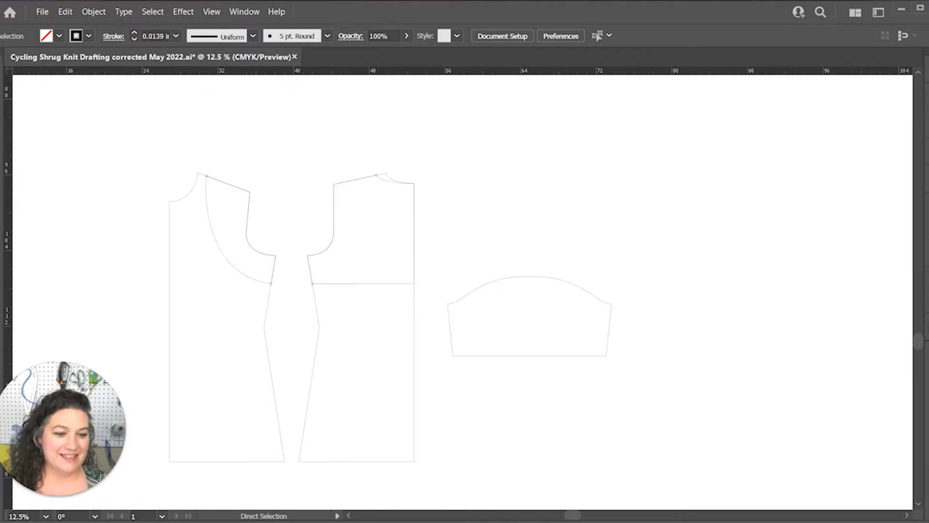
key("F7")
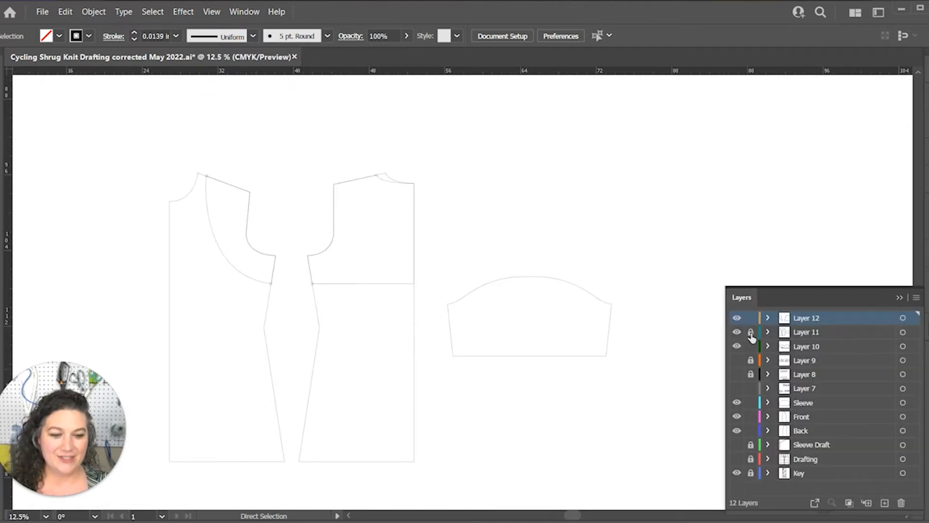
left_click(558, 290)
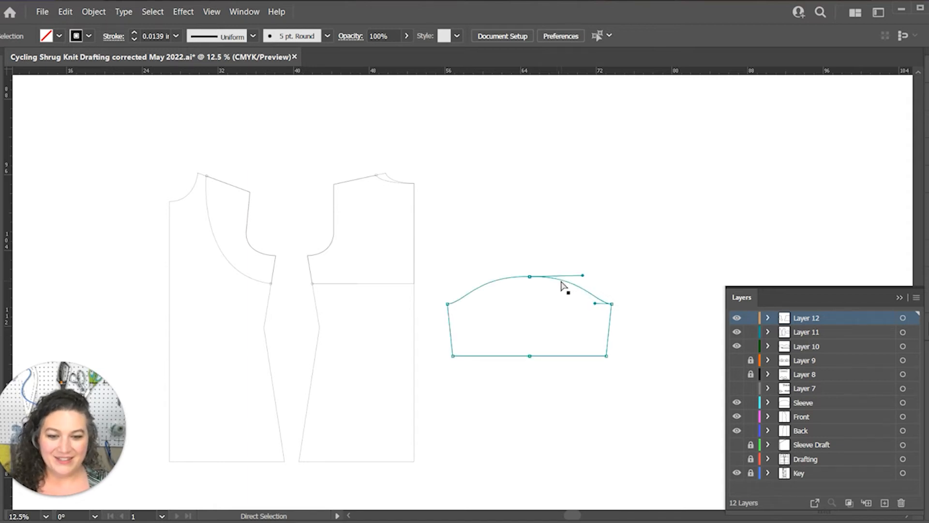
key("v")
double_click(559, 278)
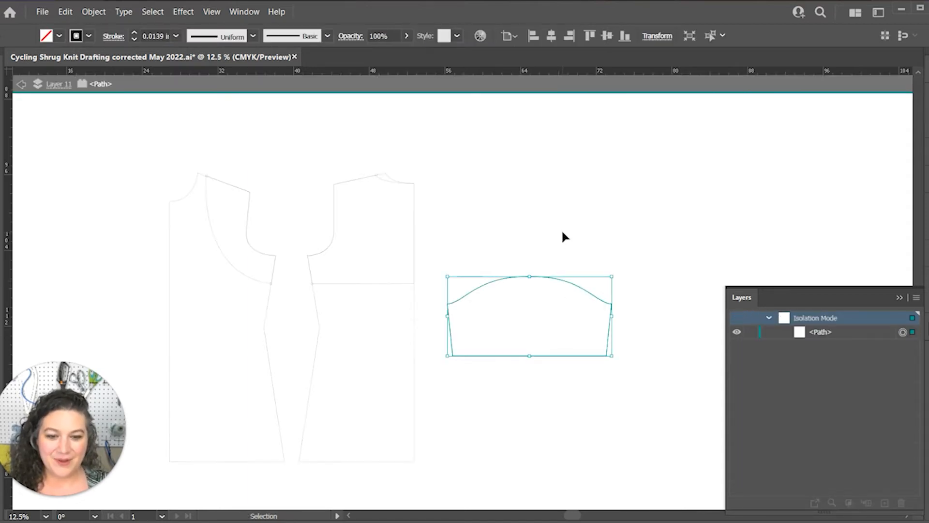
left_click(657, 285)
right_click(666, 257)
left_click(712, 293)
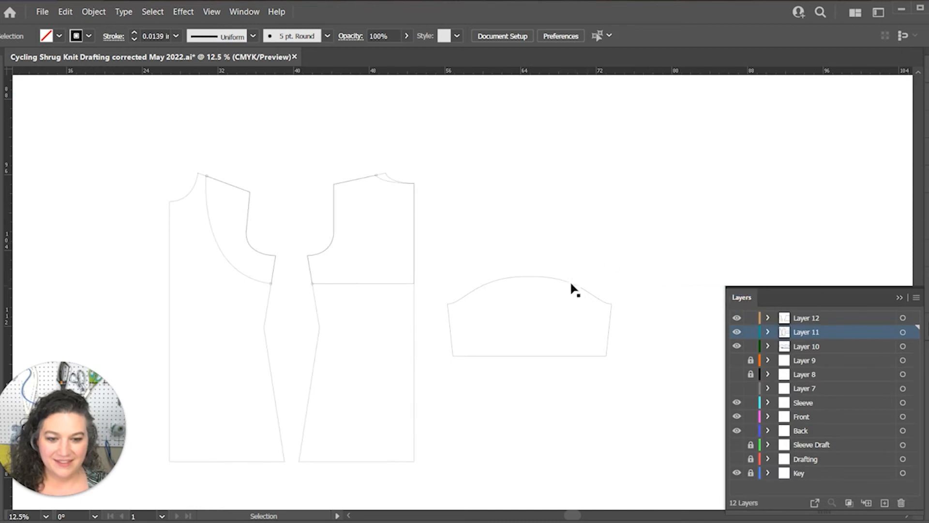
Move the sleeve piece higher beside the back piece and draw a 23 in line at 270° from the middle of its cap
left_click_drag(575, 277, 583, 220)
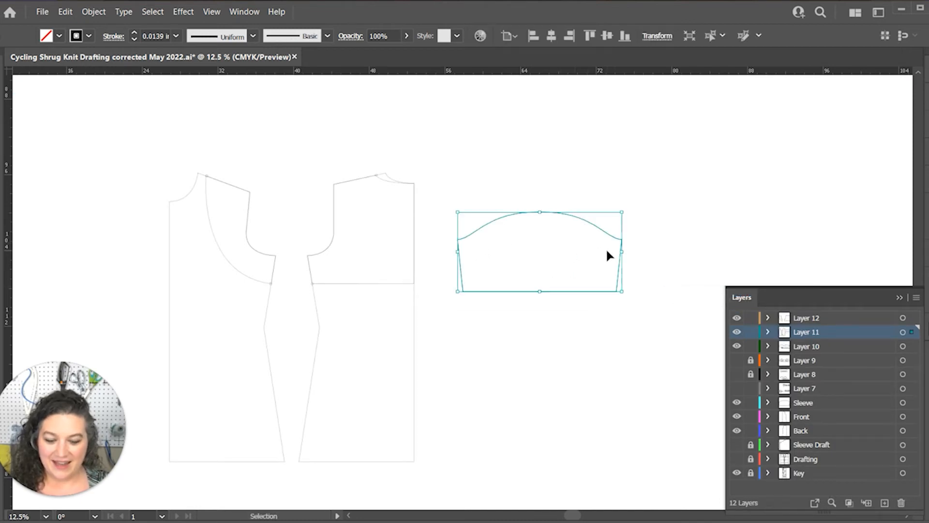
left_click(650, 222)
key("backslash")
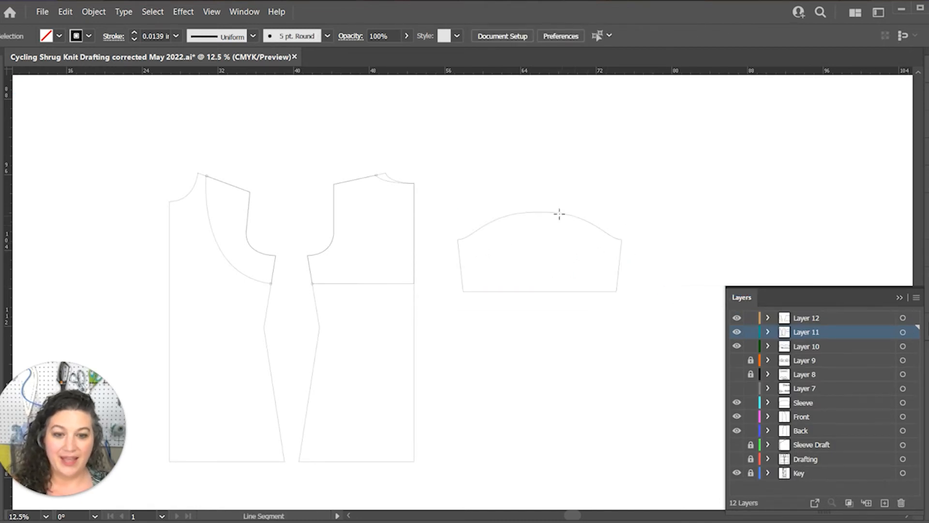
left_click(542, 212)
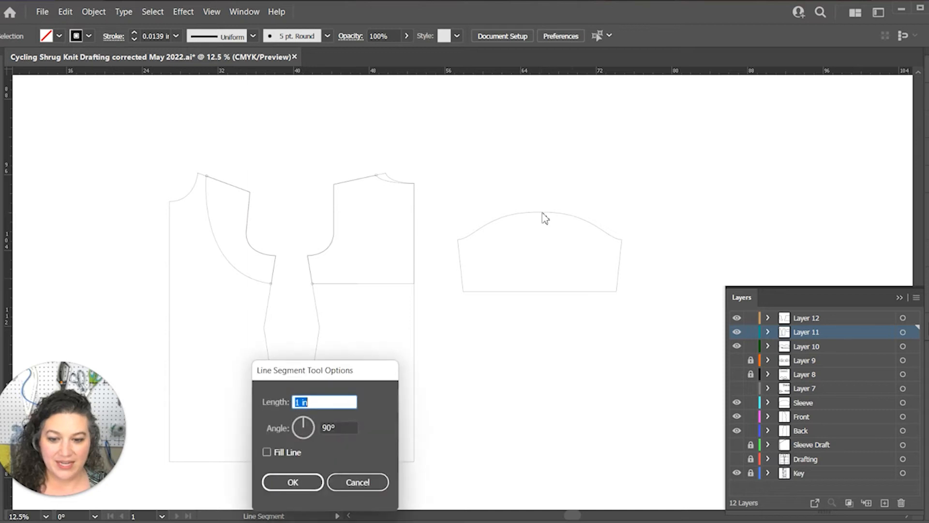
type("23")
key("Tab")
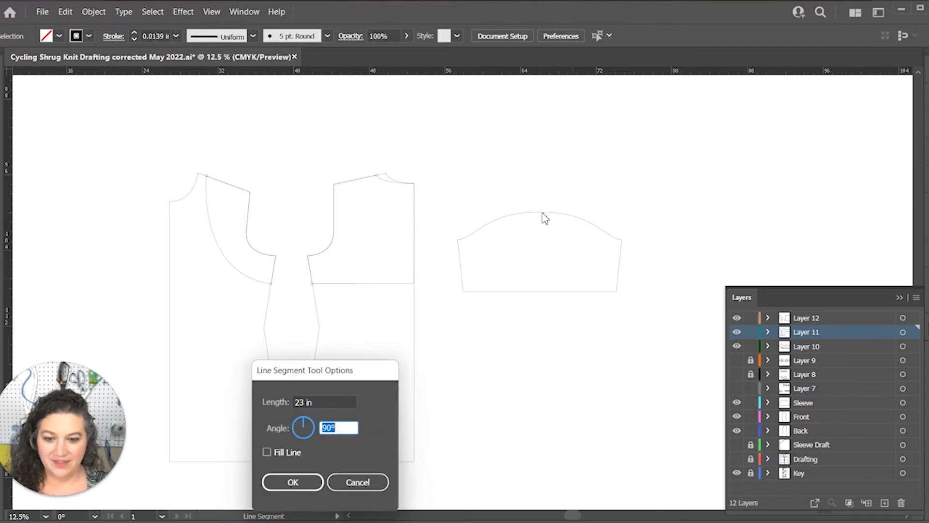
type("0")
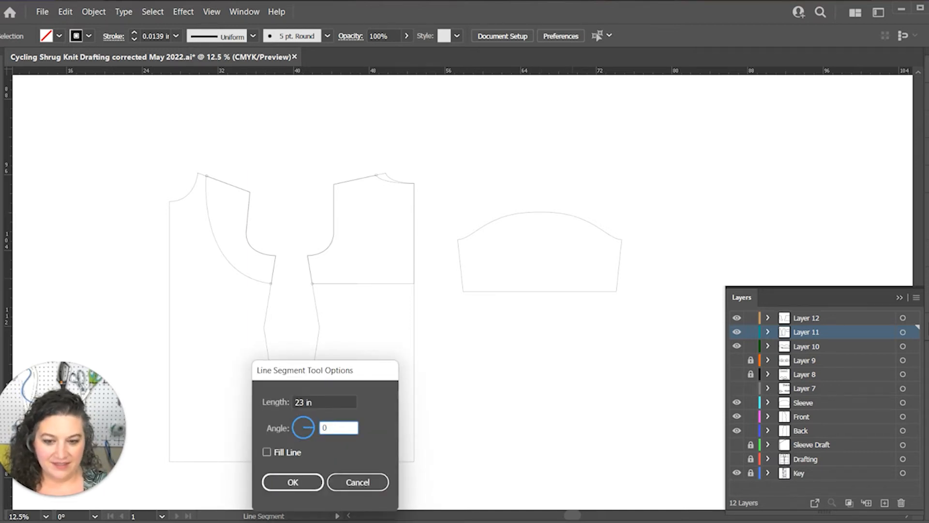
key("Return")
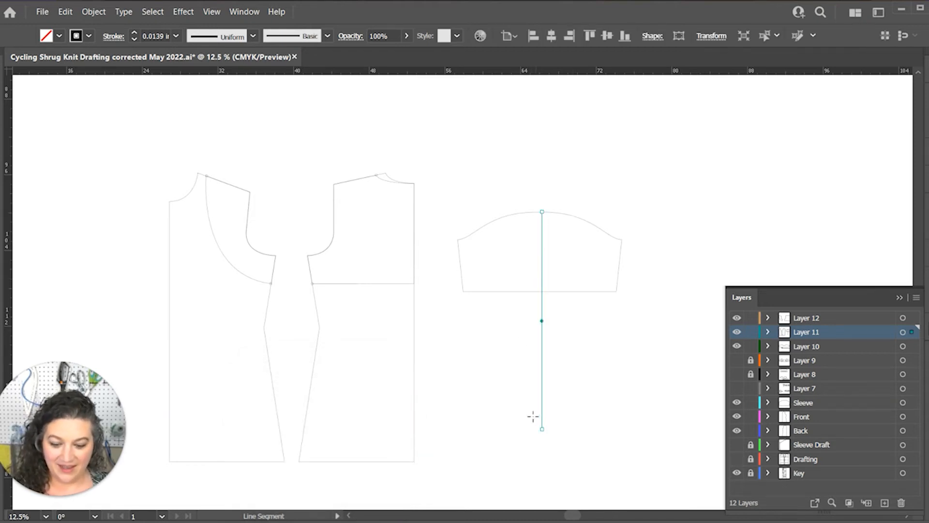
Draw an 8 in line at 0° beside the lower end of the sleeve's vertical length line
left_click(514, 430)
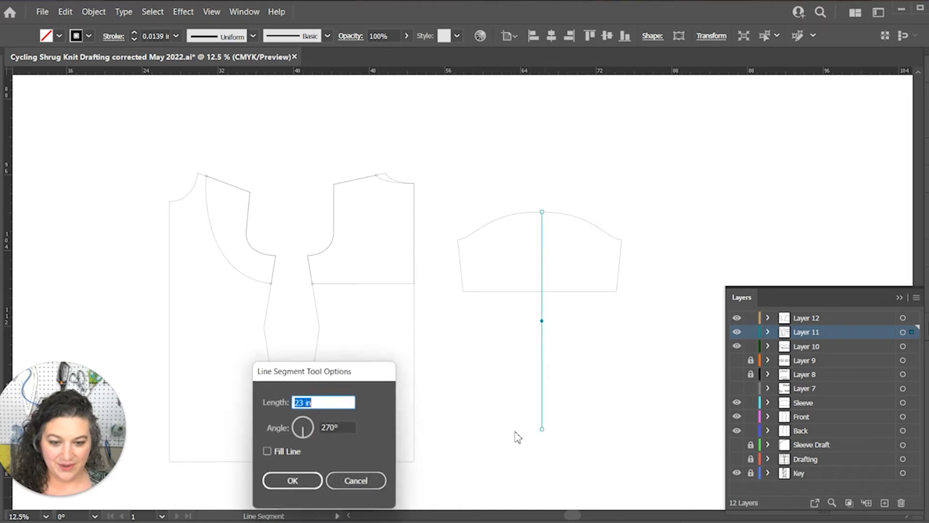
type("8")
key("Tab")
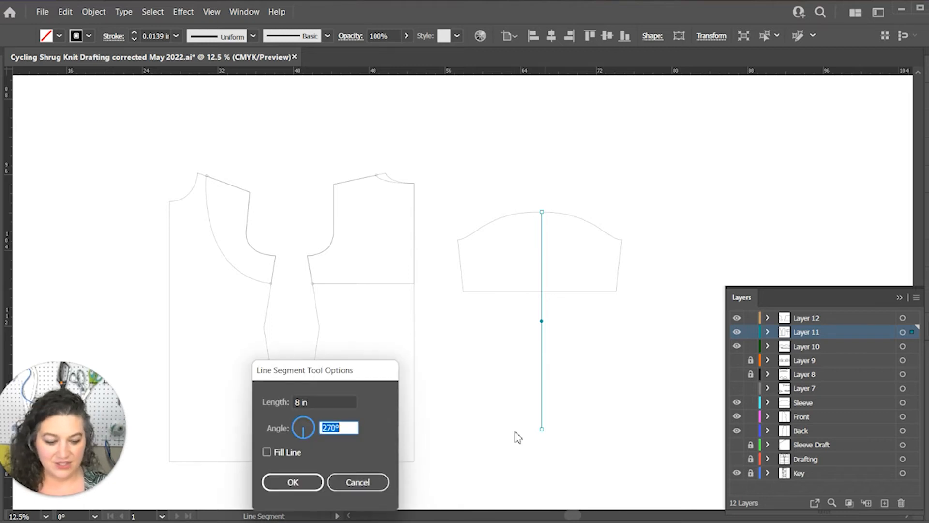
type("0")
key("Return")
key("v")
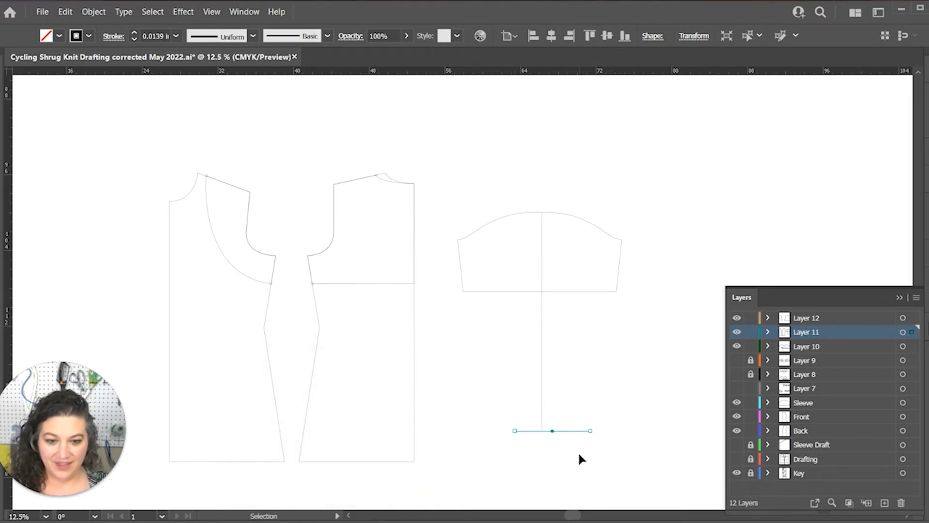
Center the sleeve piece, the vertical length line and the 8 in hem line horizontally on each other, then deselect them
left_click_drag(578, 451, 488, 166)
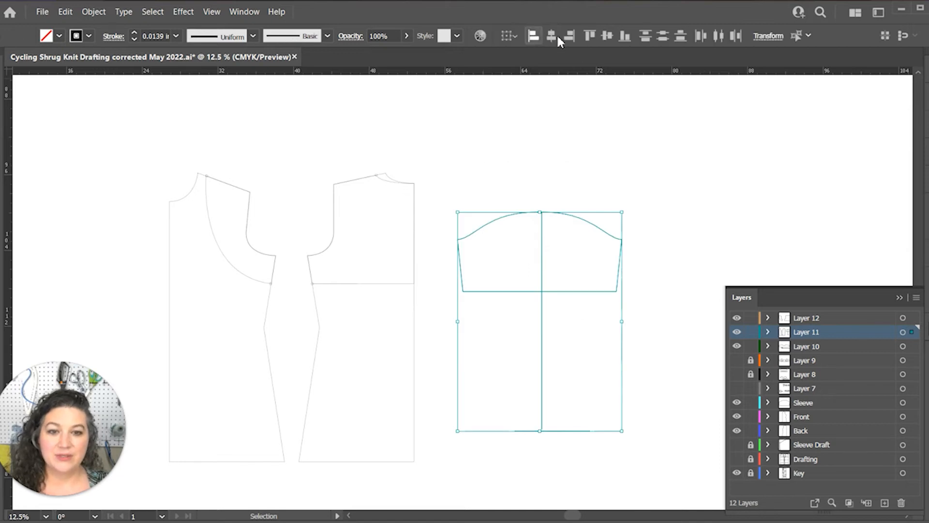
left_click(551, 35)
left_click(623, 368)
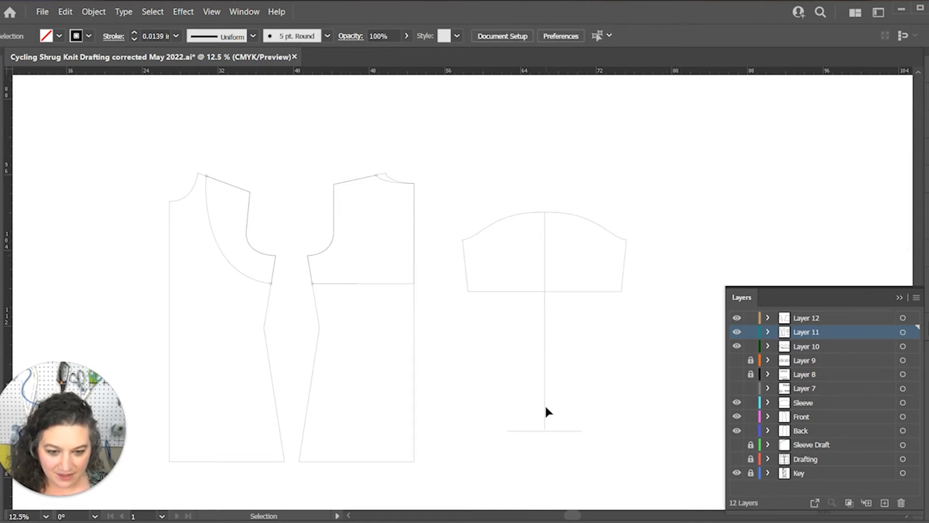
Nudge the 8 in hem line up until it meets the lower end of the sleeve's vertical length line
key("a")
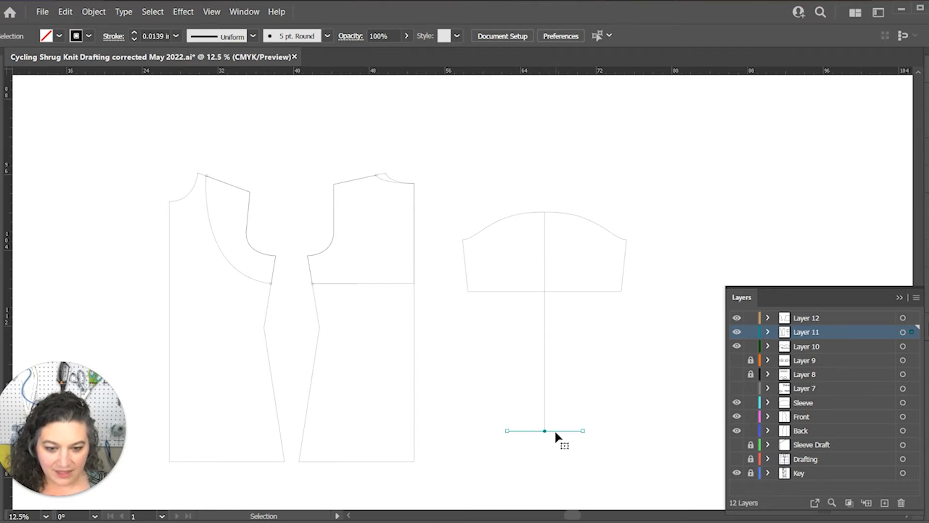
left_click(553, 430)
key("ctrl+equal")
key("ctrl+equal")
key("ctrl+equal")
key("ctrl+equal")
key("ctrl+equal")
key("v")
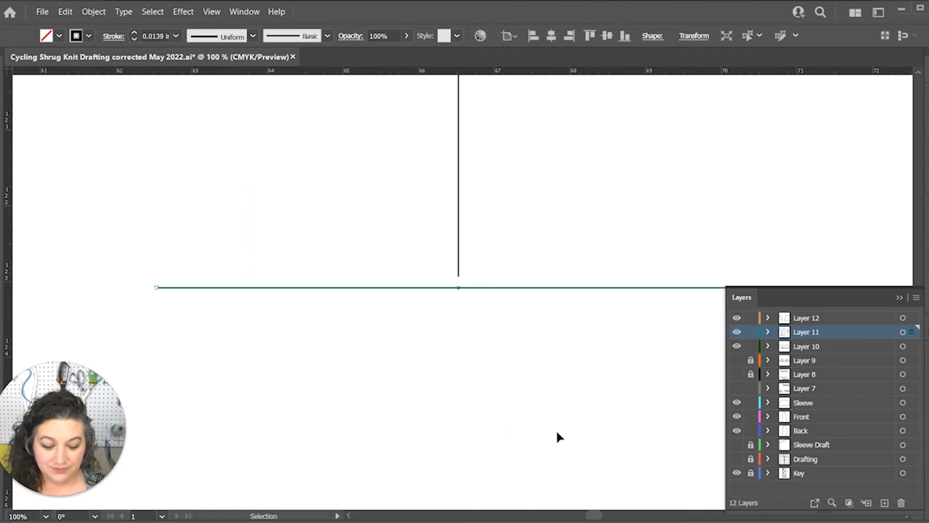
key("Up")
key("Up")
key("ctrl+minus")
key("ctrl+minus")
key("ctrl+minus")
key("ctrl+minus")
key("ctrl+minus")
key("ctrl+minus")
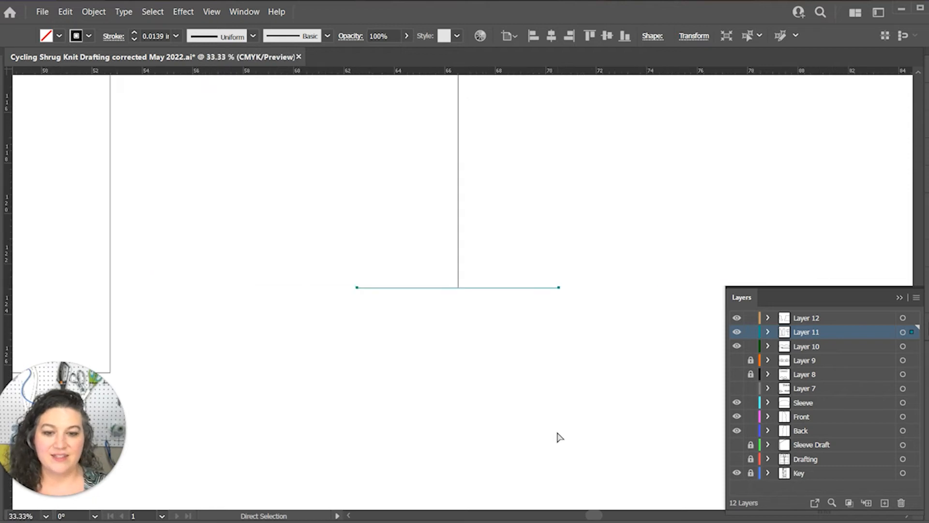
key("space")
left_click_drag(587, 306, 603, 429)
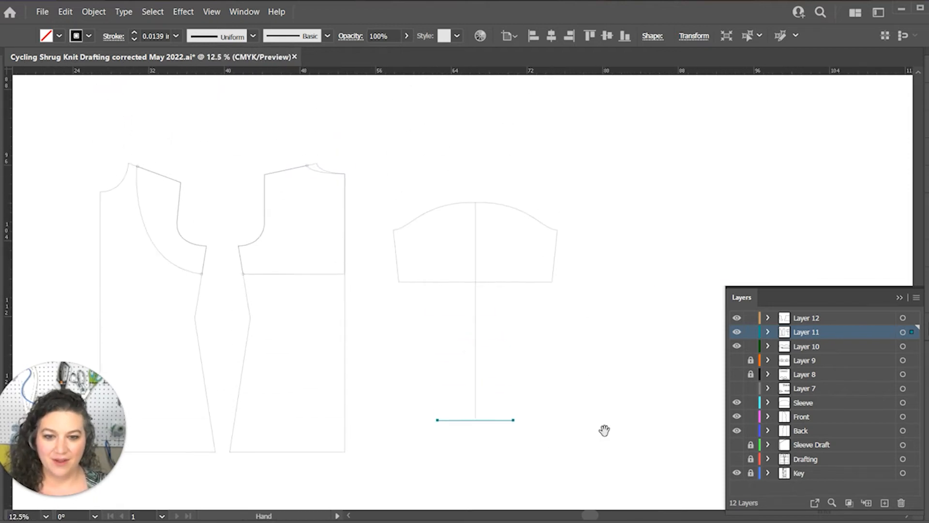
Lock Layer 11, make Layer 12 the active layer and ready the Pen tool for tracing the sleeve
left_click(751, 332)
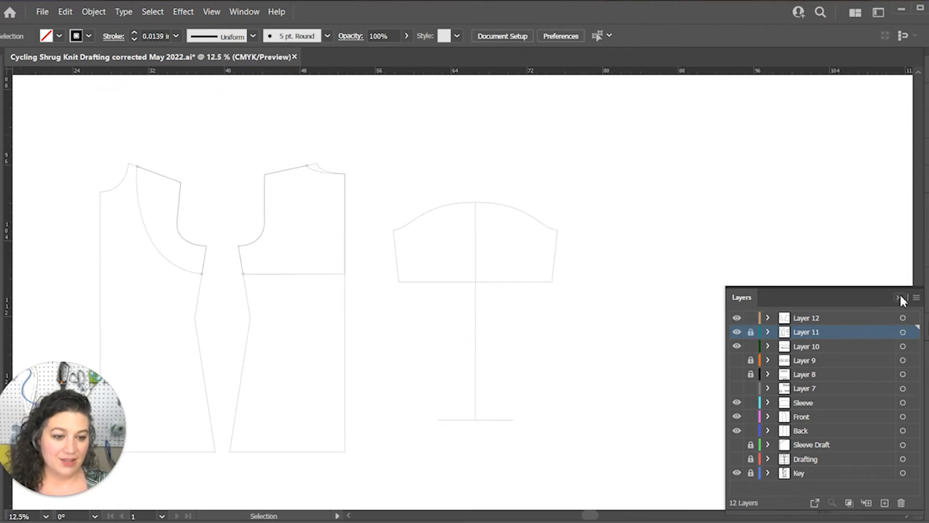
left_click(899, 298)
key("p")
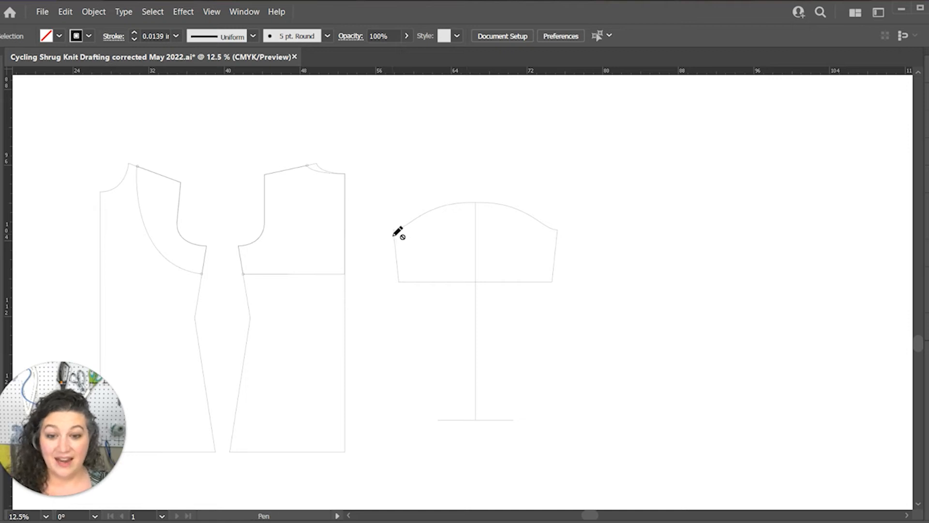
left_click(924, 314)
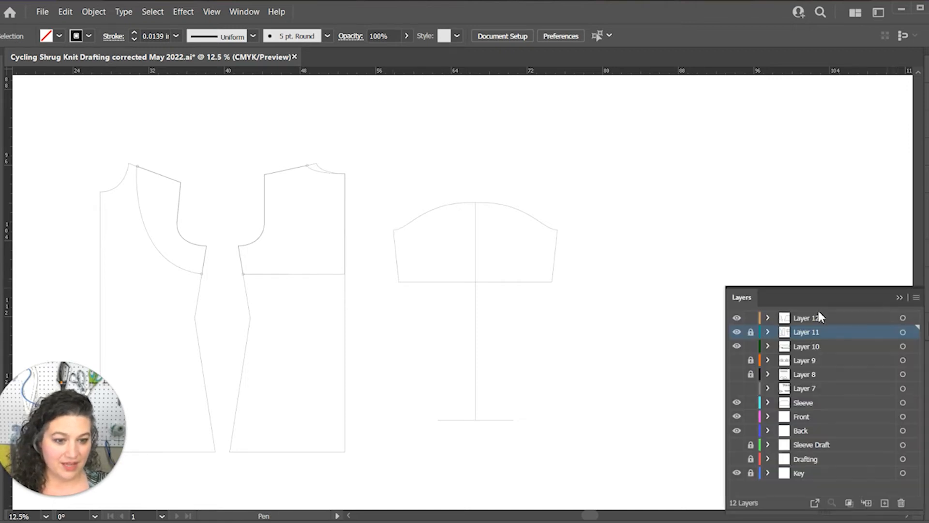
left_click(813, 315)
left_click(900, 297)
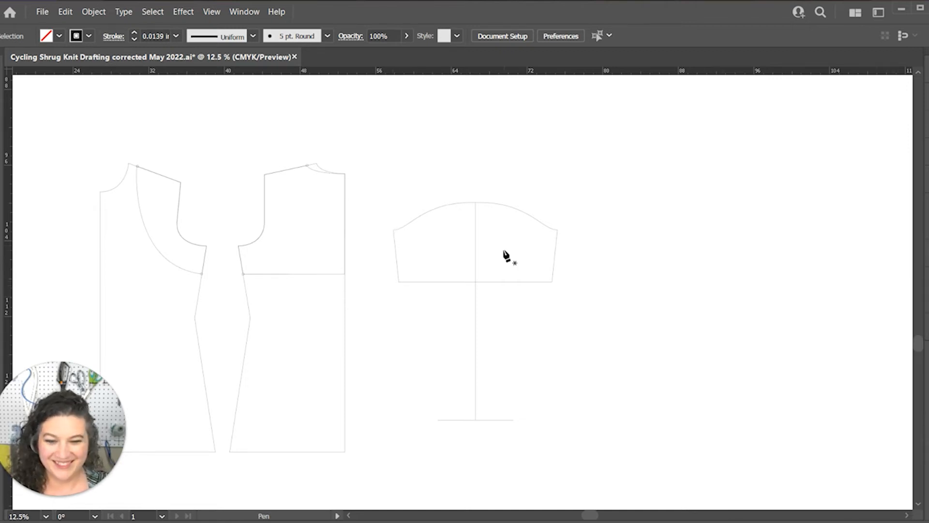
Trace the long sleeve from the left underarm corner down to the hem line, across it, and up to the right underarm corner
left_click(393, 231)
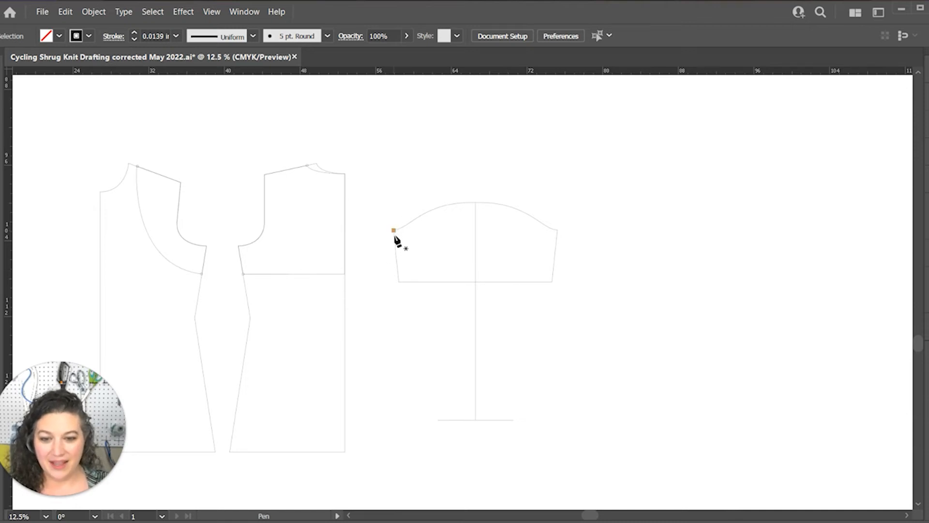
left_click(438, 419)
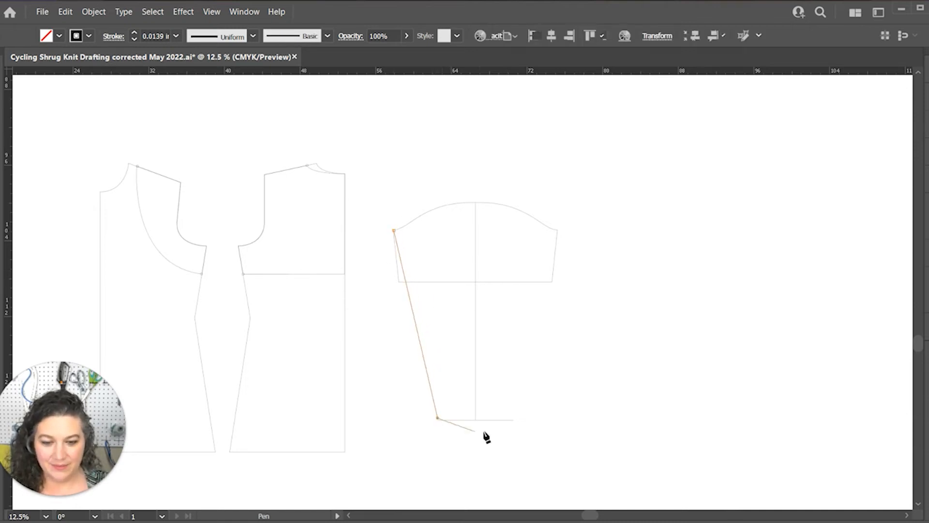
key("a")
key("p")
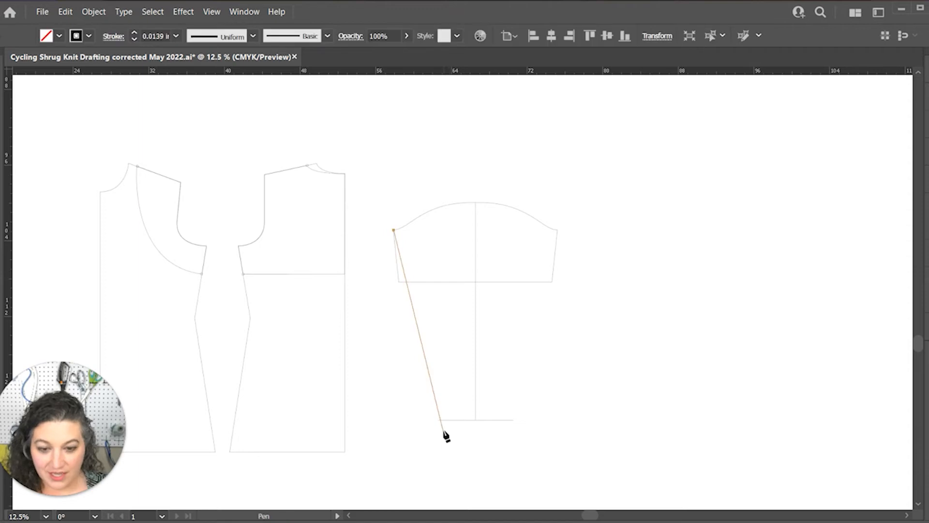
left_click(437, 418)
left_click(513, 421)
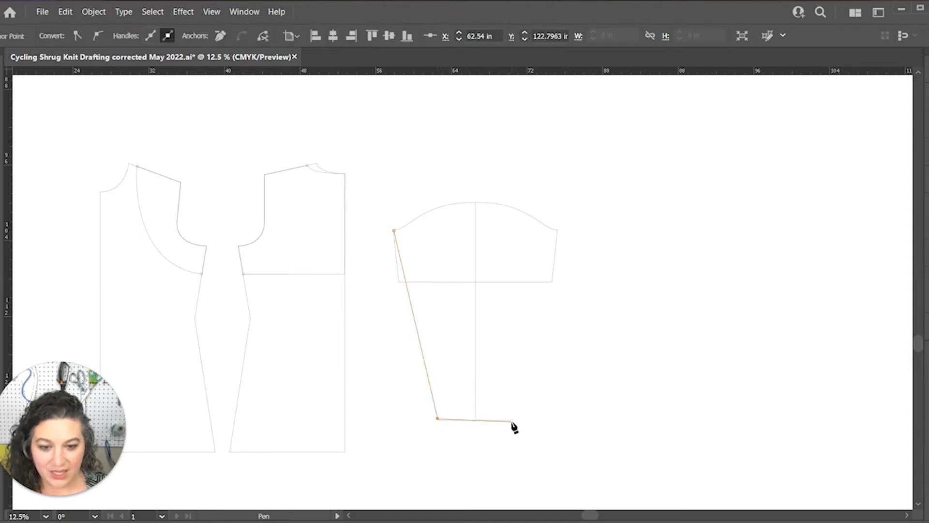
left_click(556, 231)
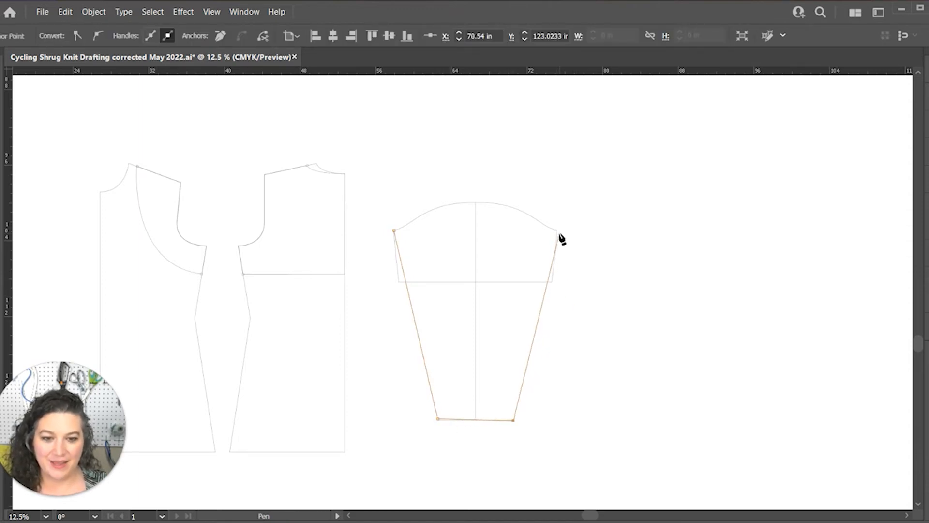
left_click(554, 233, "ctrl")
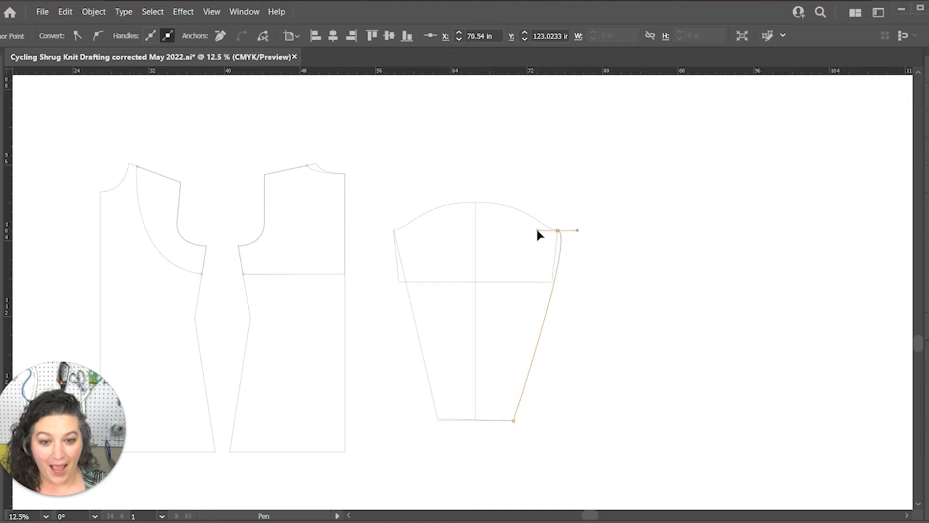
left_click(556, 231, "ctrl")
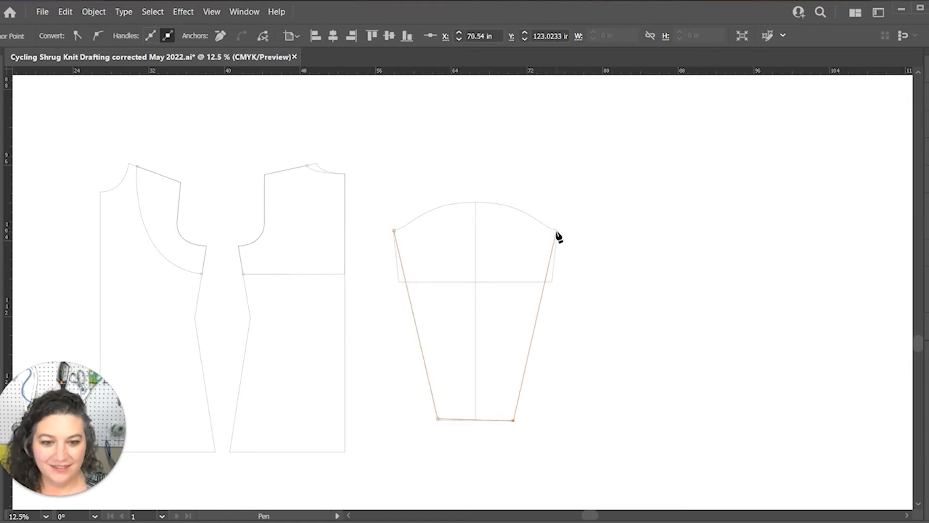
left_click(558, 231)
Curve the sleeve outline over the middle of the cap and close the path at the left underarm corner
left_click(478, 203)
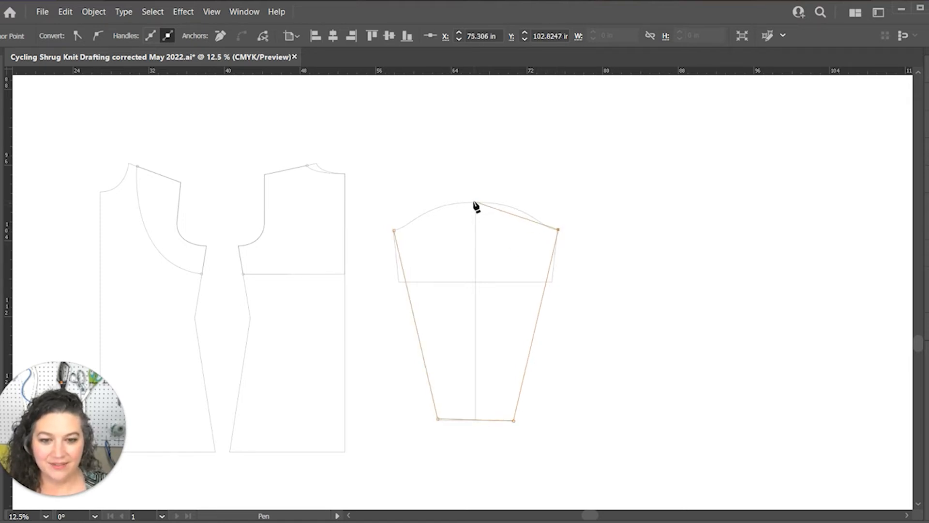
left_click_drag(476, 203, 420, 203)
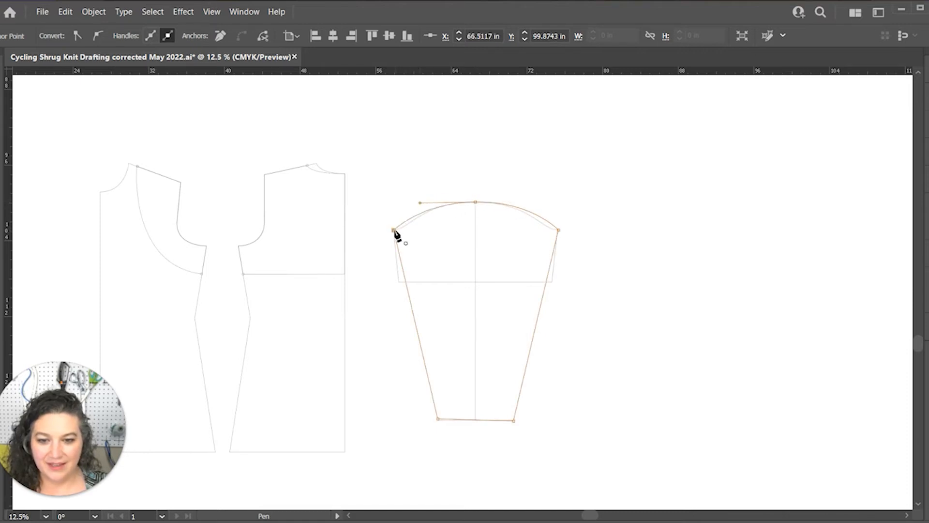
left_click(394, 231)
Convert the sleeve's left underarm anchor to smooth and retract its lower handle to keep the side seam straight
key("a")
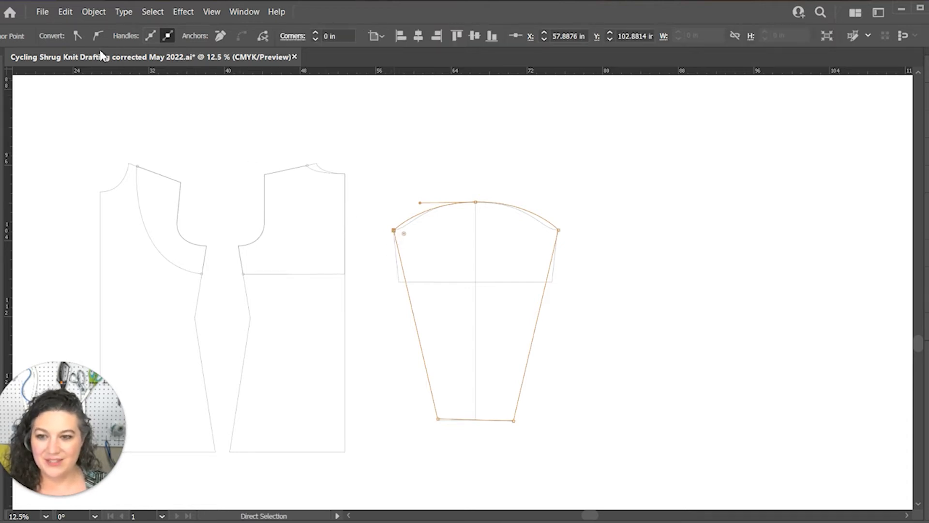
left_click(97, 36)
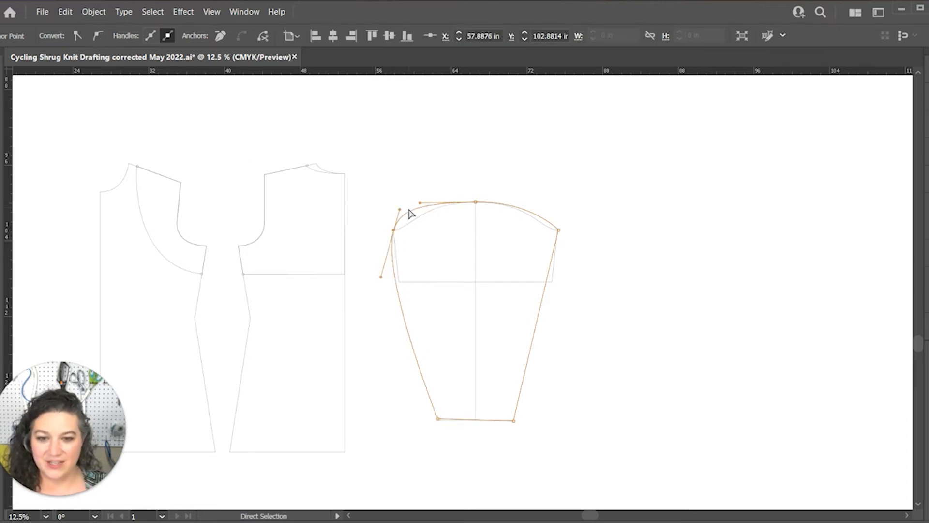
left_click(380, 280)
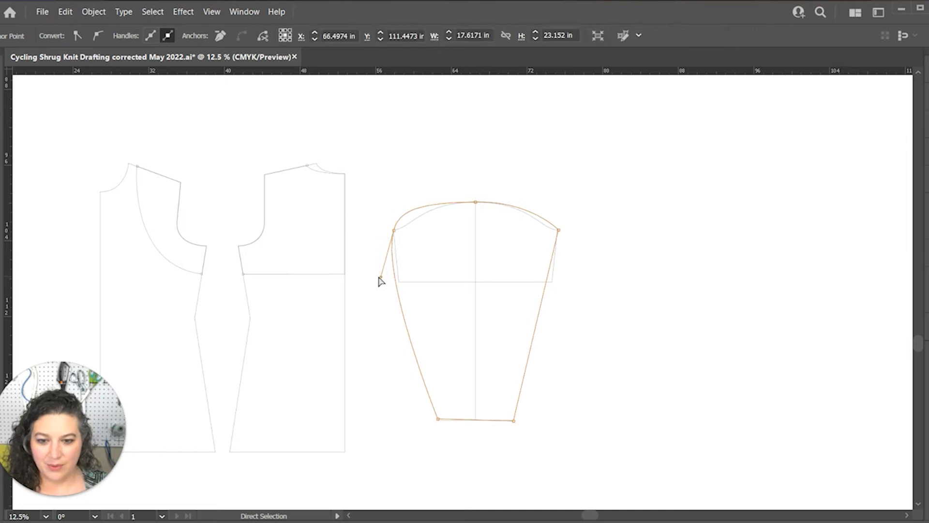
left_click(394, 230)
left_click(397, 222)
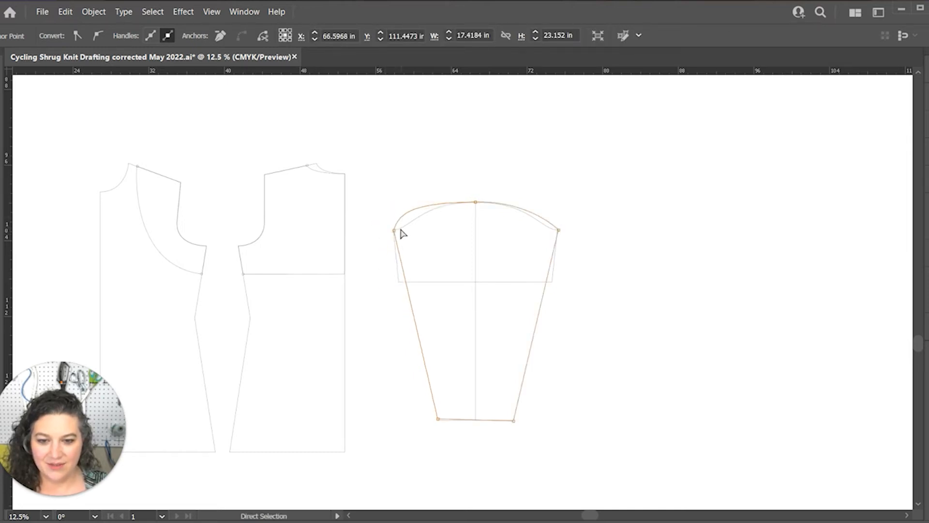
Align the left underarm anchor with the base sleeve's corner and adjust its handle so the cap follows the base curve
scroll(411, 217, "up", 4)
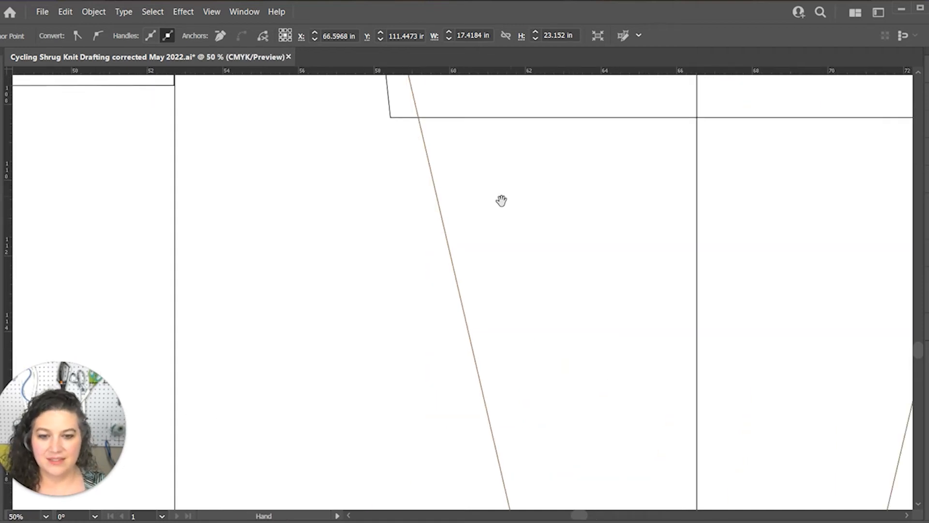
left_click_drag(502, 200, 535, 460)
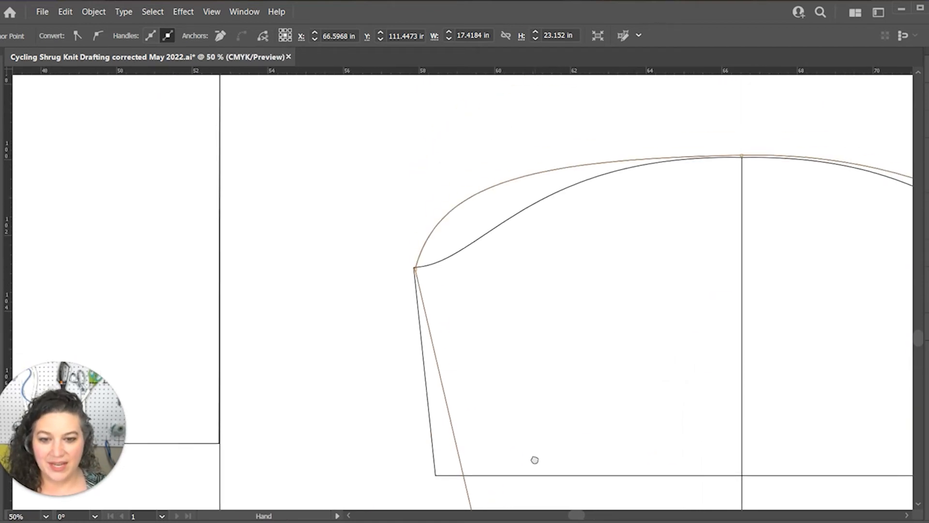
left_click(415, 272)
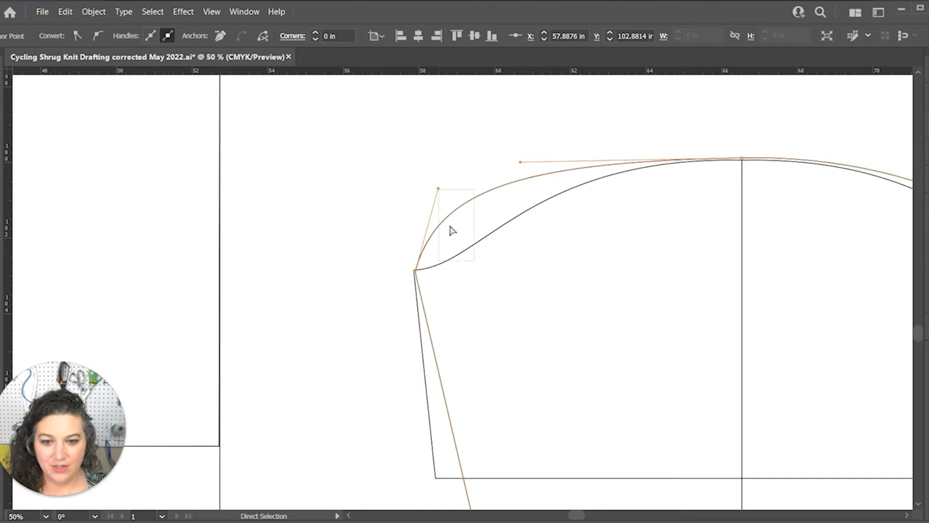
left_click_drag(438, 190, 480, 265)
key("ctrl+z")
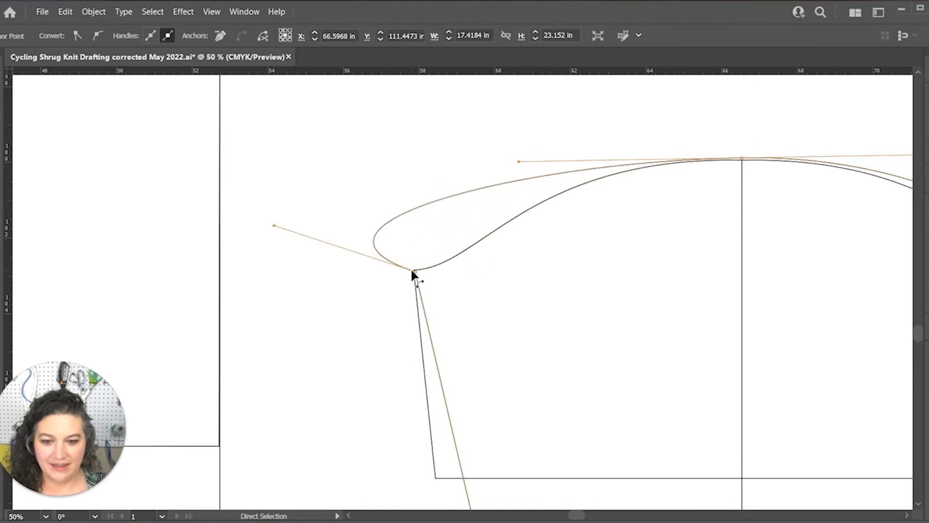
left_click(414, 270)
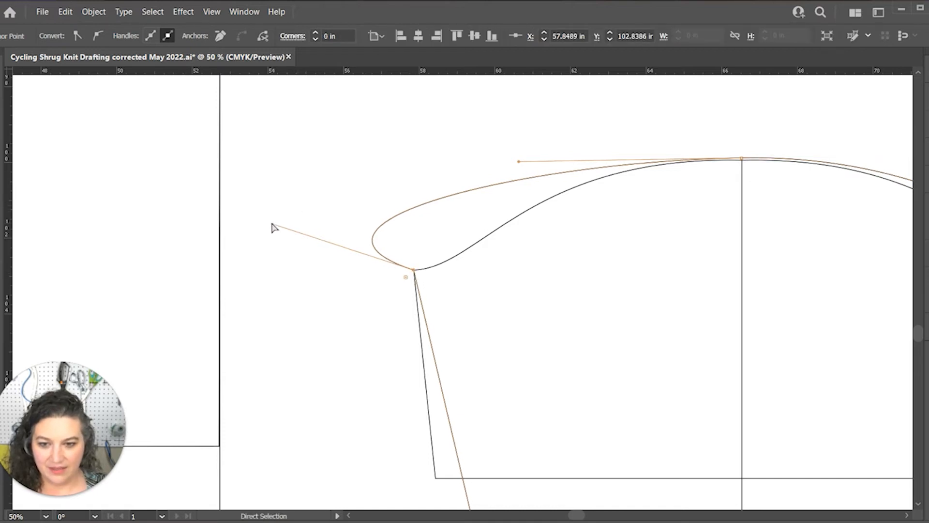
left_click_drag(273, 224, 478, 272)
Convert the sleeve's right underarm anchor to smooth, collapse its lower handle onto the base sleeve's corner, and deselect the path
scroll(562, 338, "right", 10)
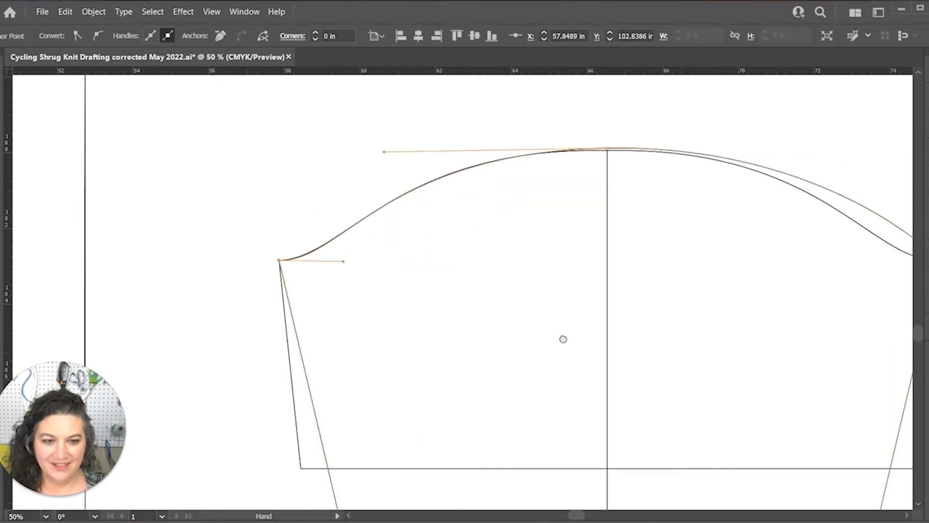
left_click(630, 242)
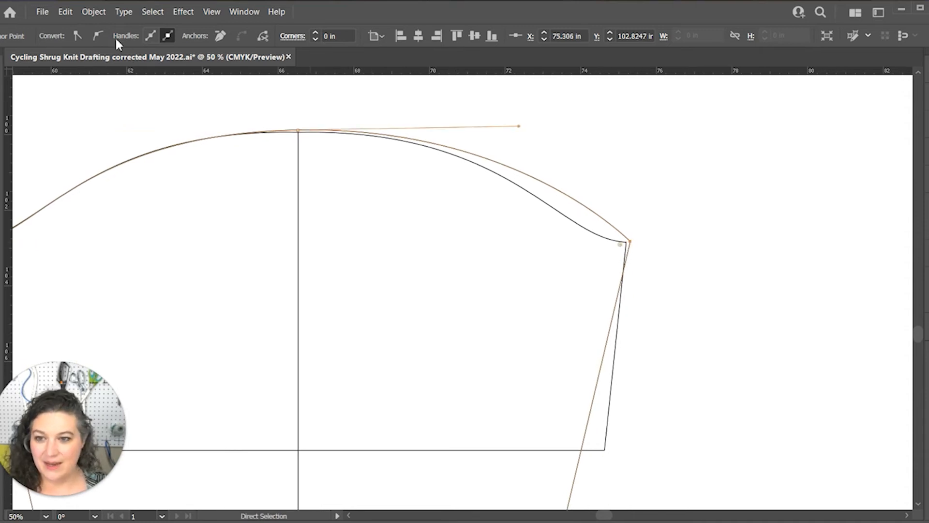
left_click(98, 35)
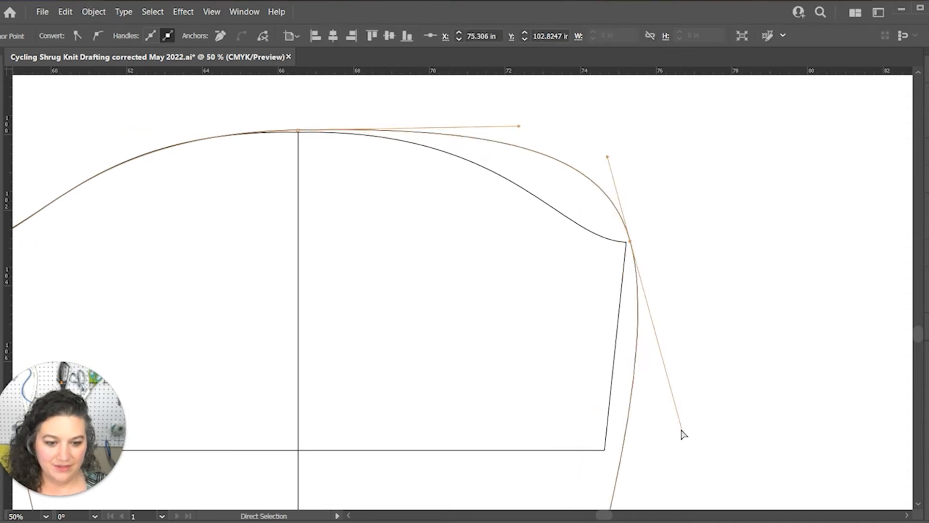
left_click_drag(682, 432, 626, 242)
left_click(660, 230)
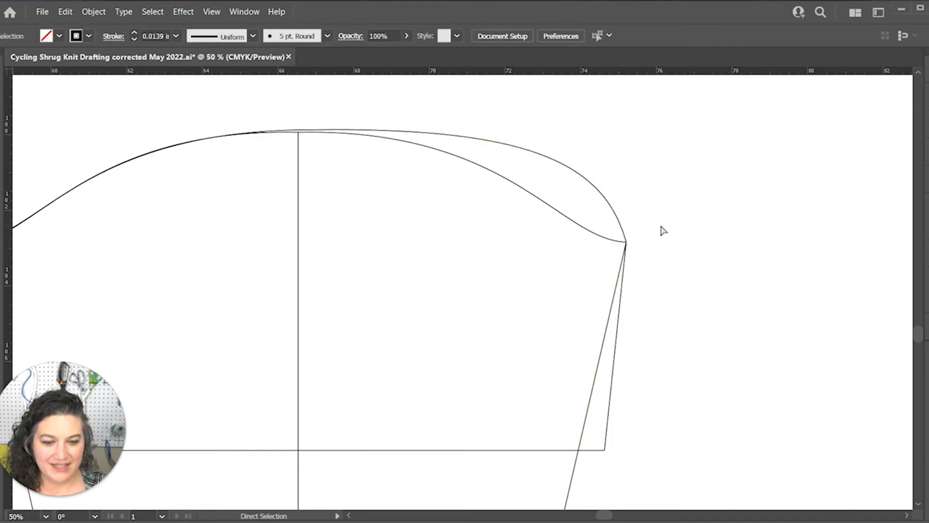
Adjust the handle of the sleeve's right underarm anchor so the cap follows the base curve, and deselect the path
left_click(626, 246)
left_click_drag(605, 160, 543, 238)
left_click(701, 255)
left_click(626, 245)
left_click(797, 270)
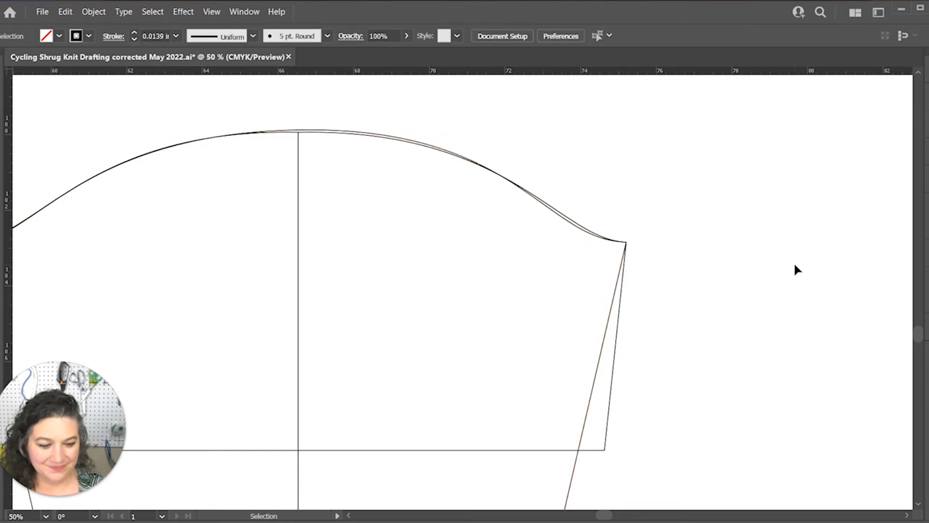
Hide Layer 11 with the base pattern pieces so only the traced shrug pieces are displayed
key("ctrl+minus")
key("ctrl+minus")
key("ctrl+minus")
key("ctrl+minus")
left_click_drag(643, 429, 678, 386)
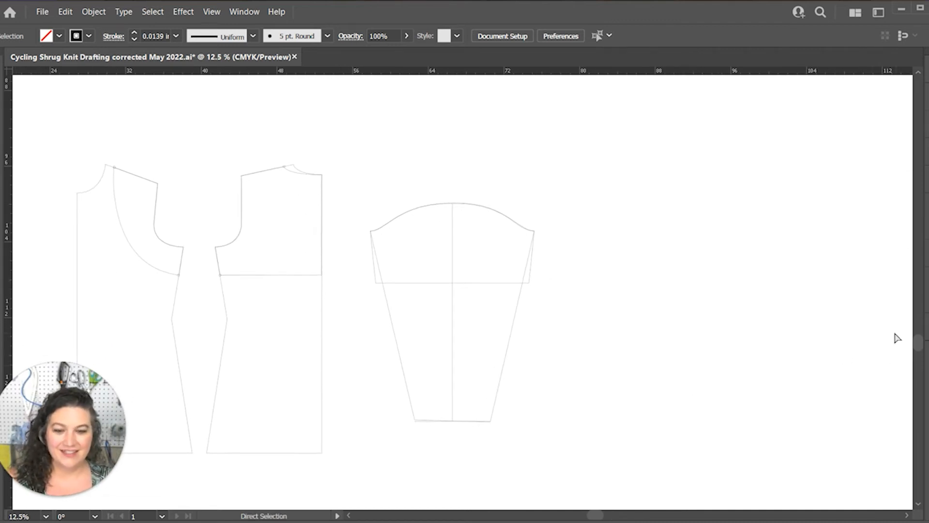
key("F7")
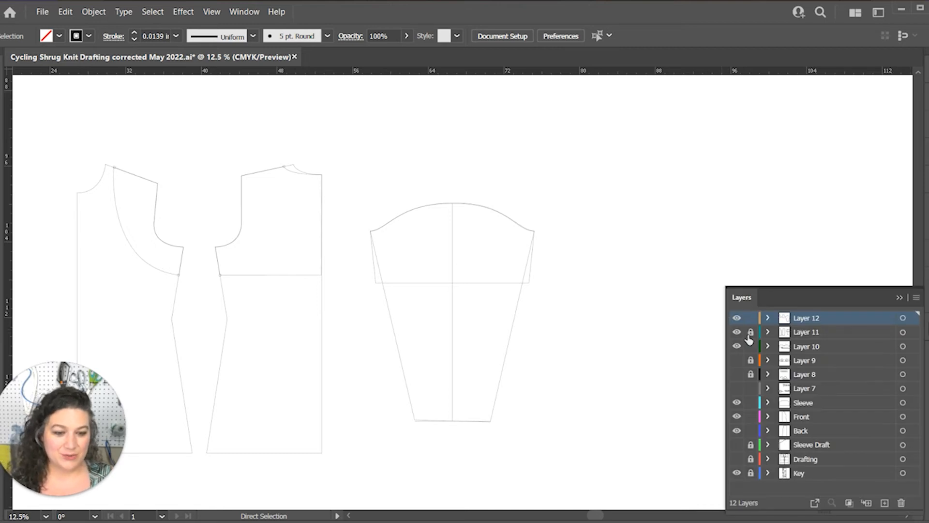
left_click(737, 332)
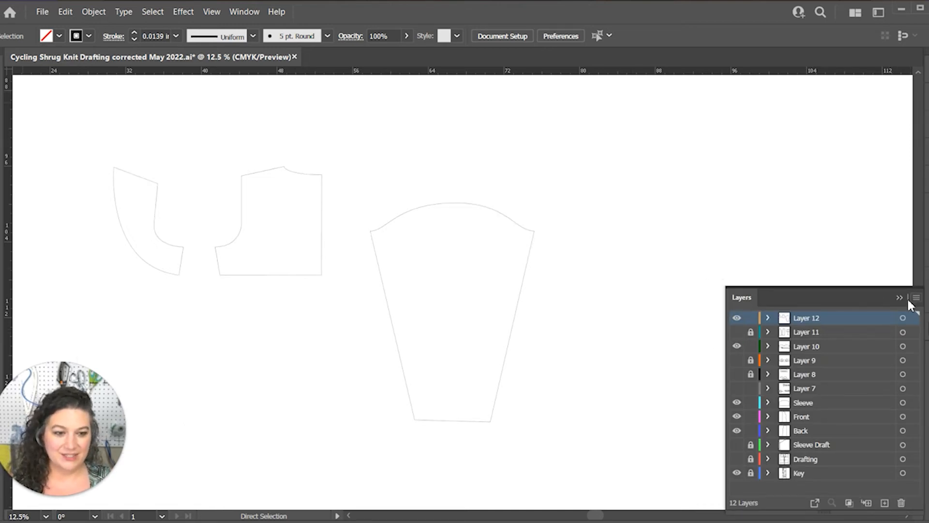
left_click(908, 298)
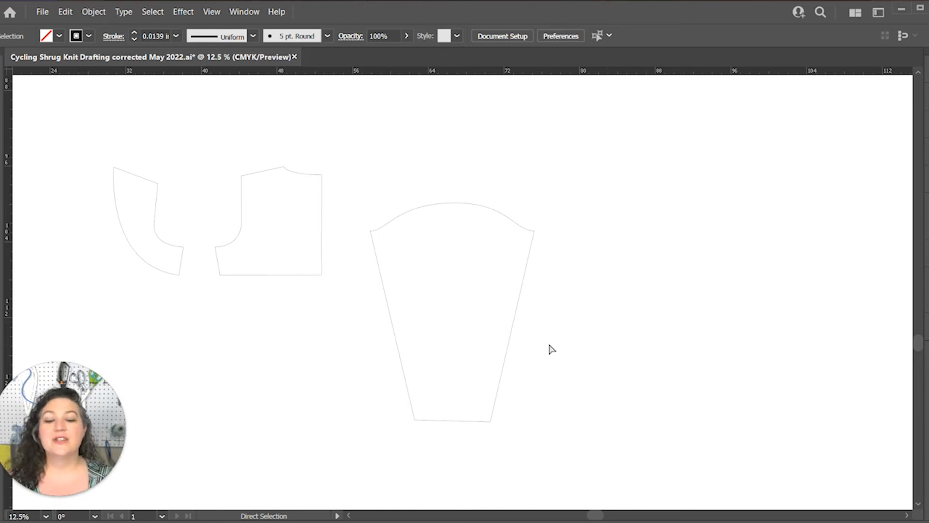
Draw an 8 in wide by 1 in high rectangle just below the sleeve hem and deselect it
key("m")
left_click(422, 442)
type("8")
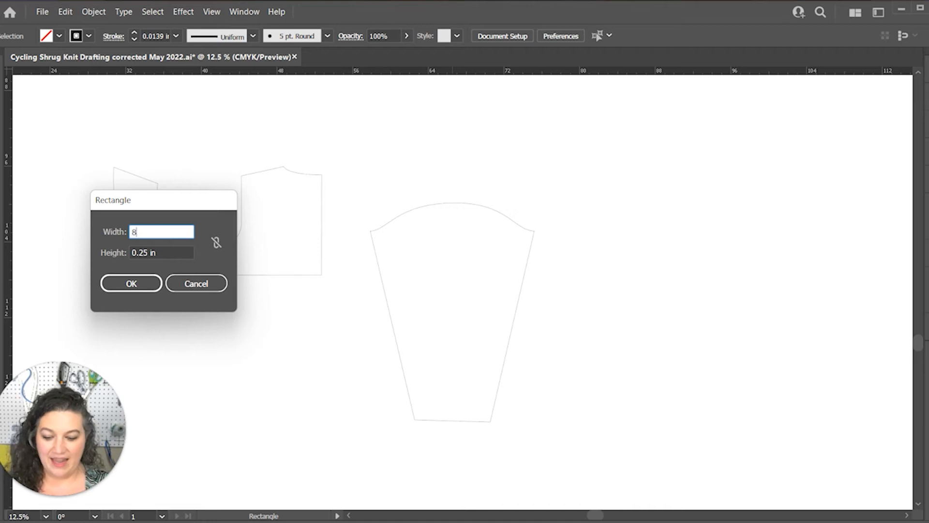
key("Tab")
type("1")
key("Return")
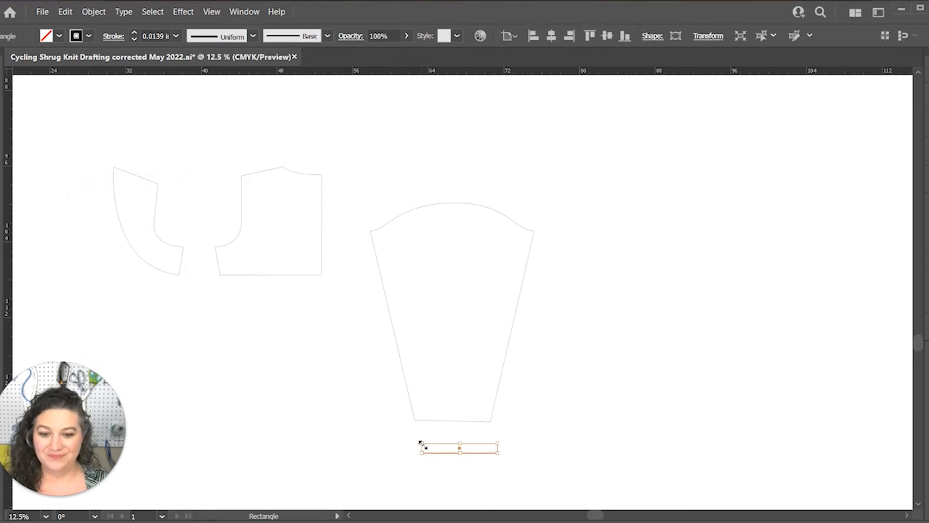
key("v")
left_click(262, 356)
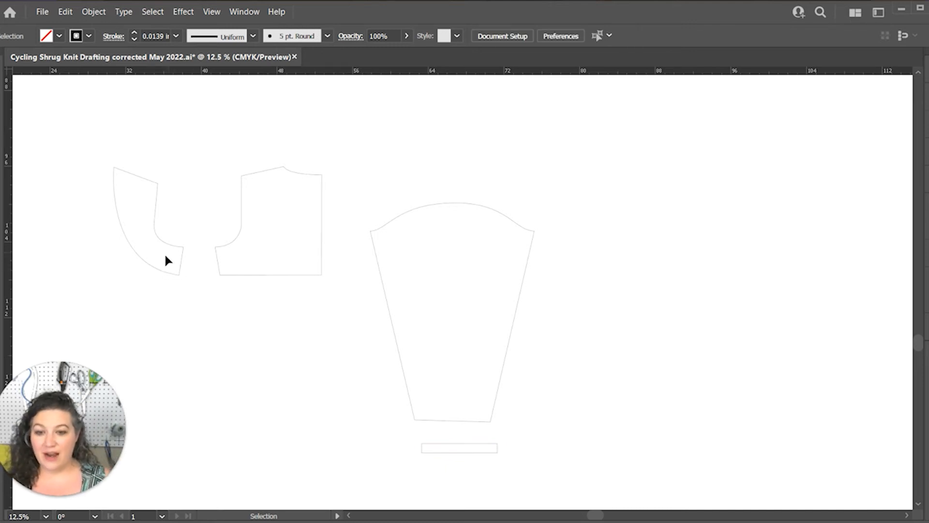
Duplicate the shrug's front and back pieces and place the copies below the originals
left_click(140, 258)
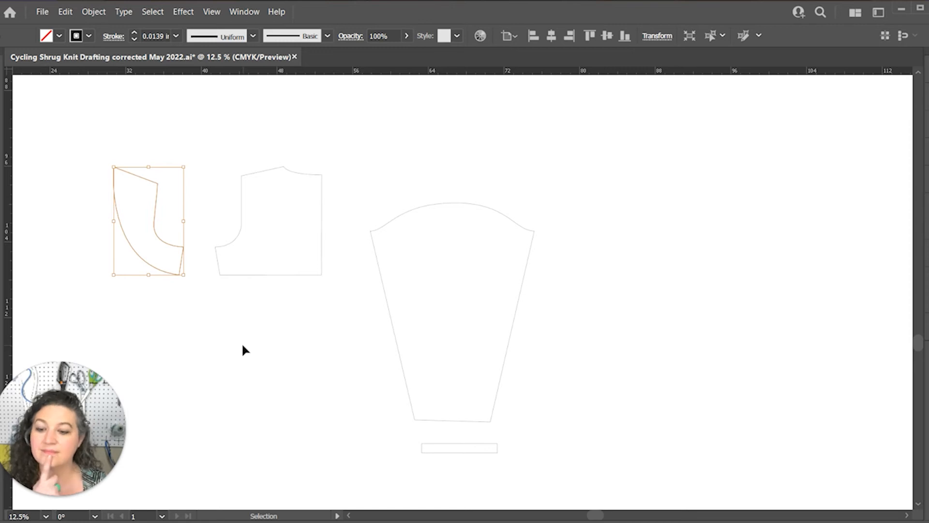
left_click_drag(256, 332, 103, 145)
key("a")
key("v")
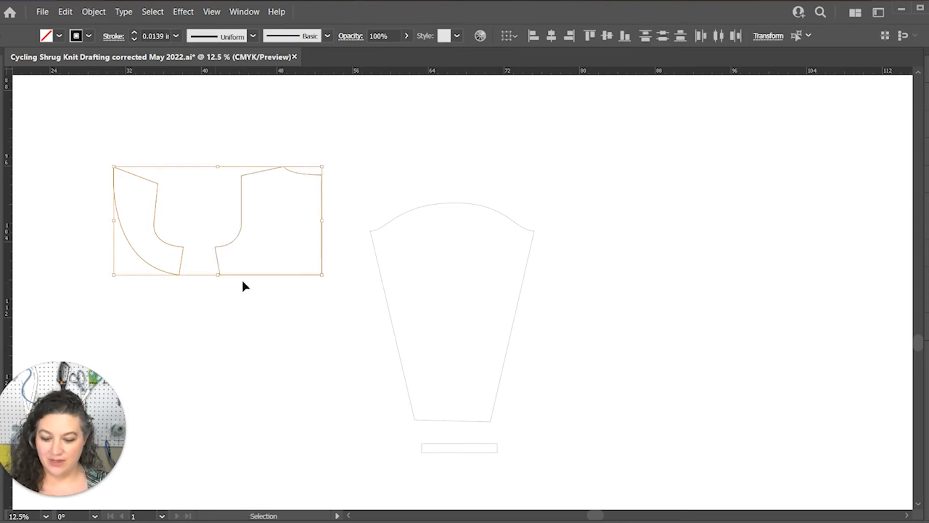
key("ctrl+c")
key("ctrl+v")
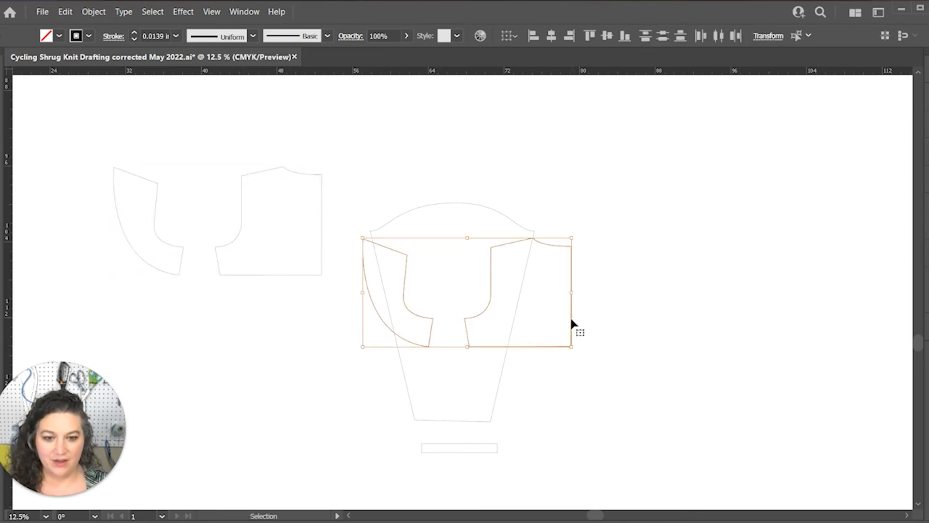
left_click_drag(572, 319, 320, 394)
key("space")
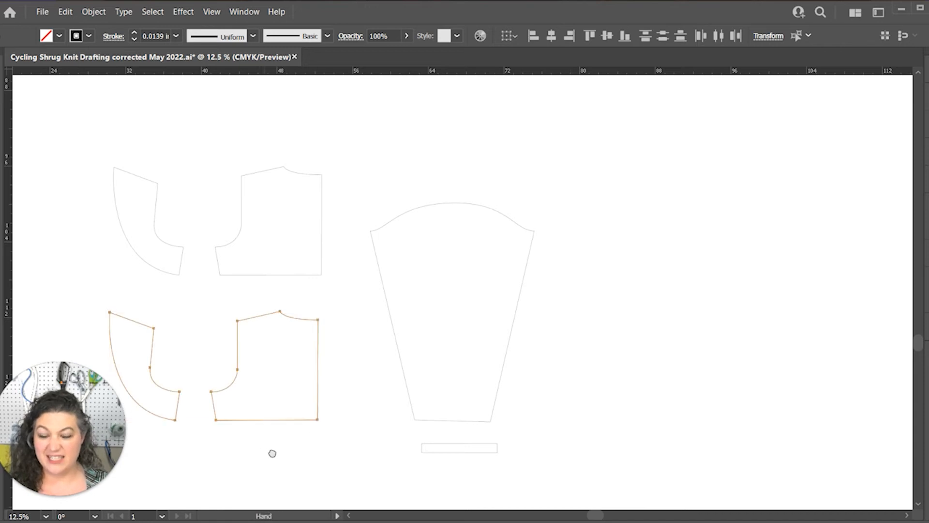
left_click_drag(272, 454, 316, 399)
left_click(214, 280)
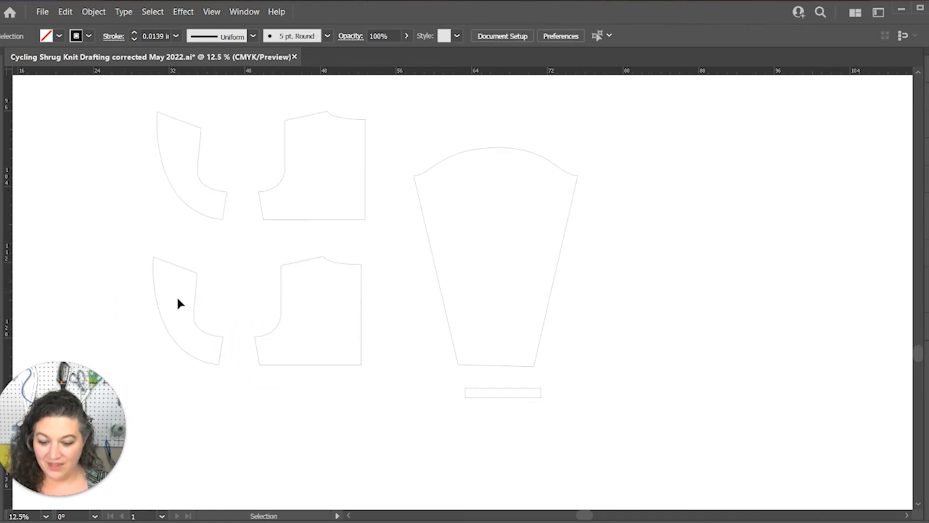
Cut the copied front's outline with Scissors at both ends of its curved front edge, and deselect it
left_click(185, 359)
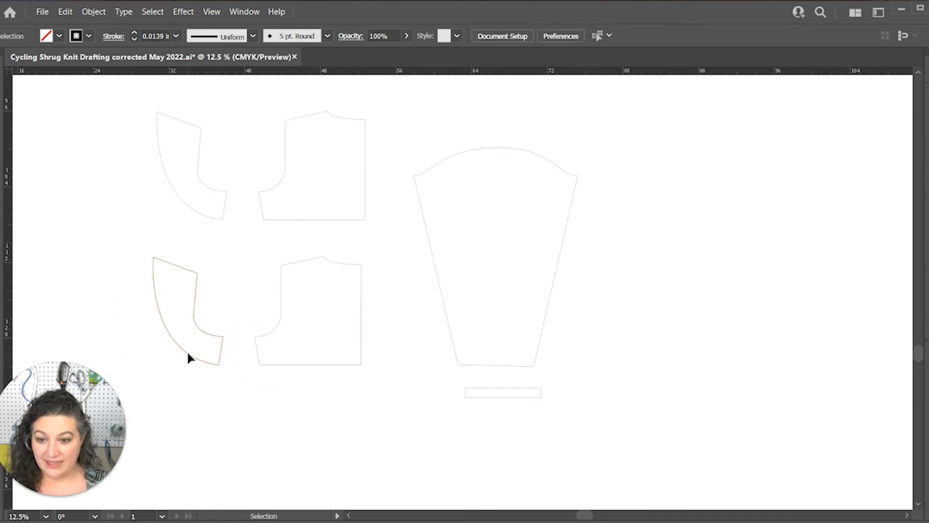
key("c")
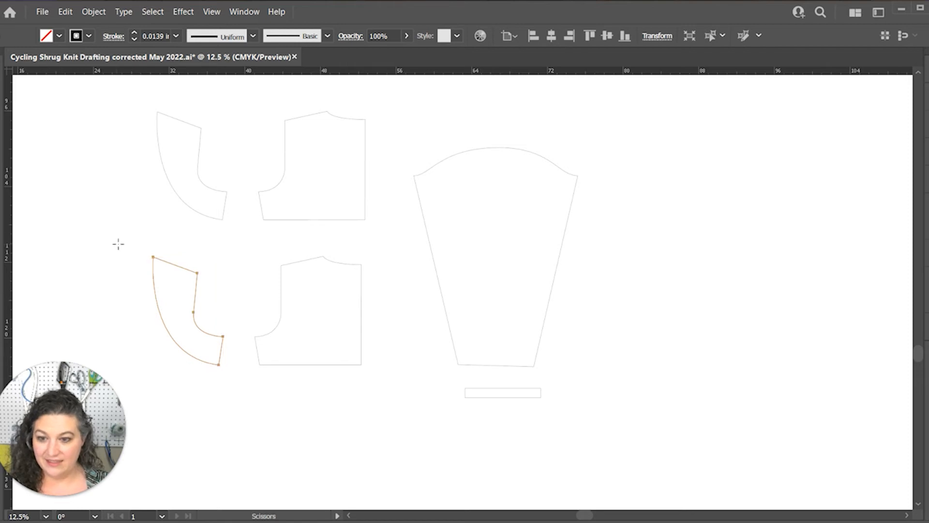
left_click(153, 257)
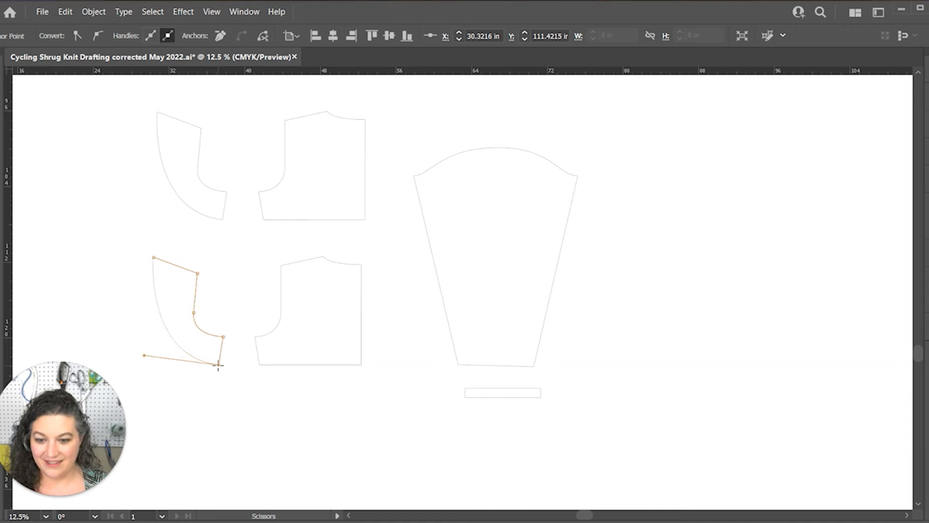
left_click(218, 365)
key("v")
key("ctrl+shift+a")
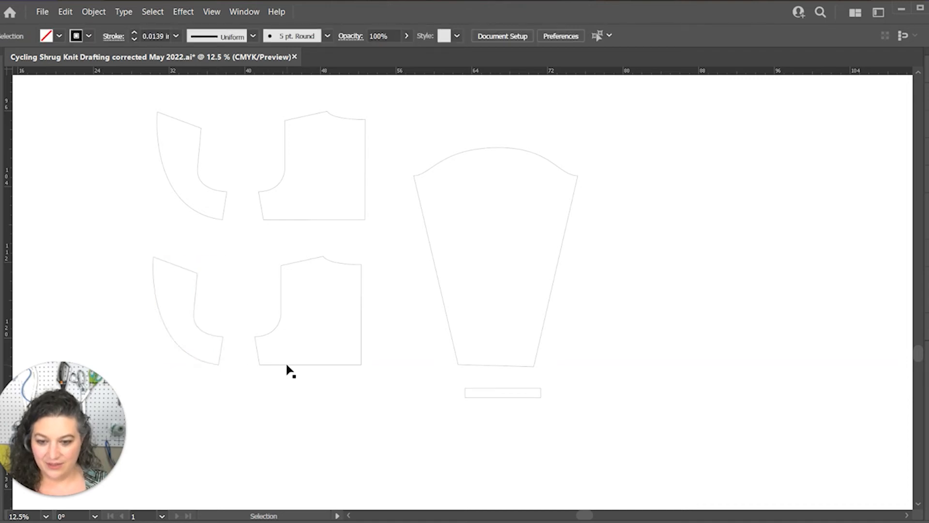
Cut the copied back's outline with Scissors at both hem corners and at the shoulder neck point
left_click(287, 366)
key("c")
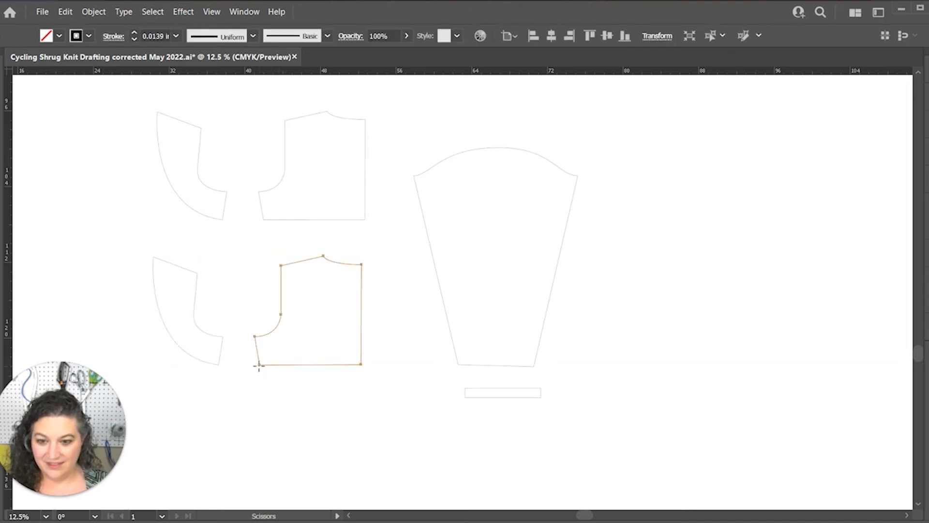
left_click(259, 364)
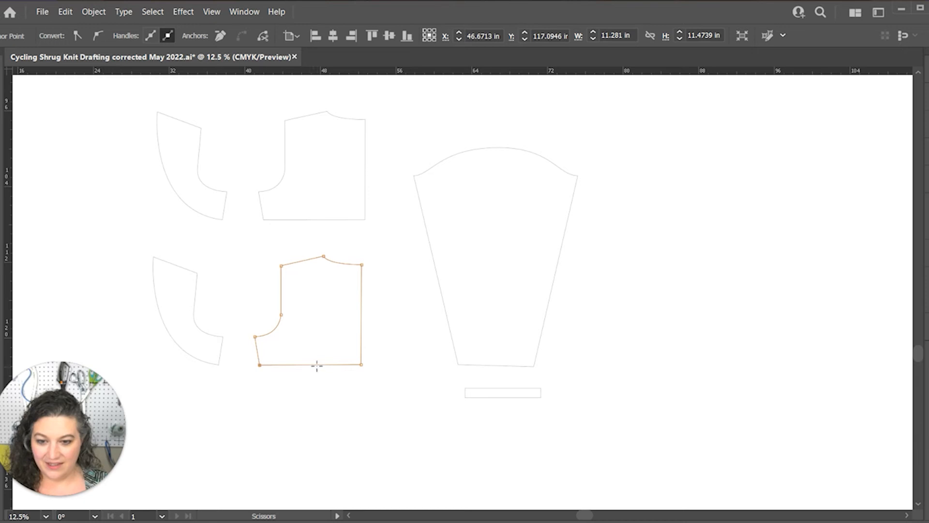
left_click(360, 364)
left_click(323, 256)
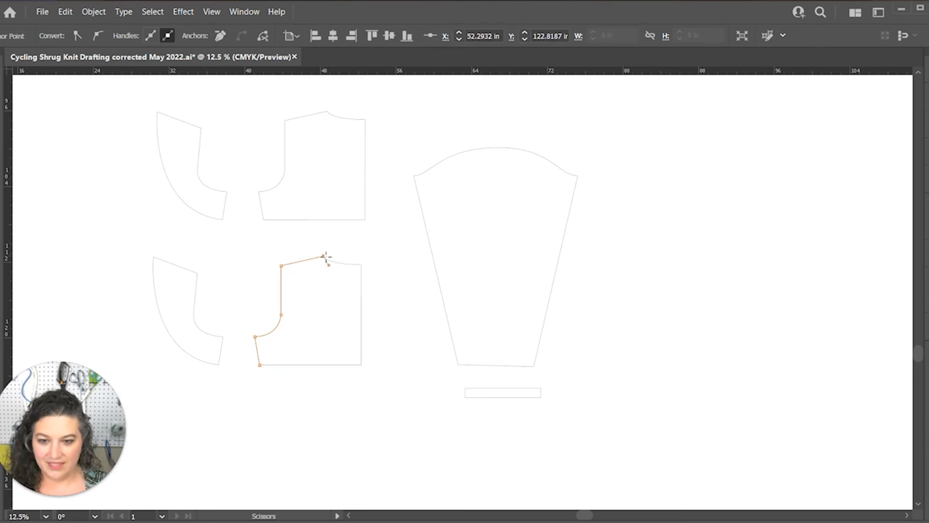
key("v")
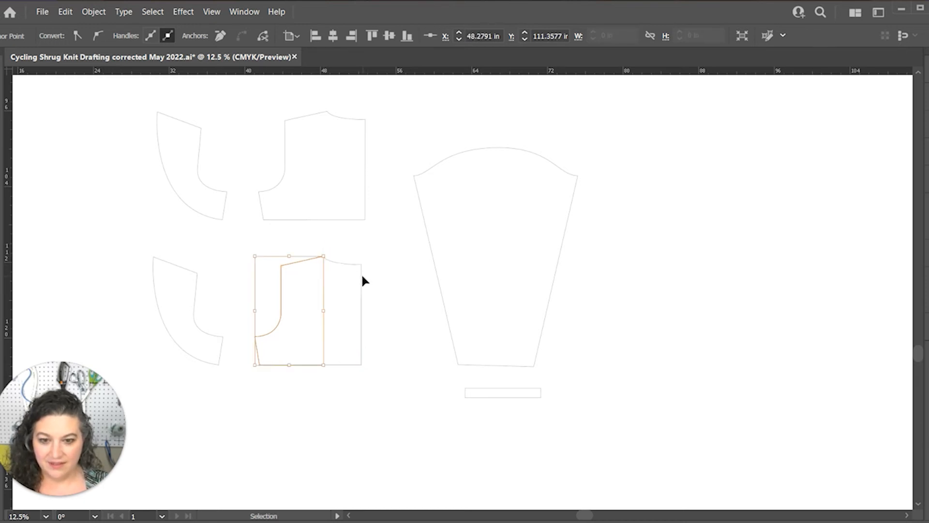
Isolate the copied back's neckline and centre back path and cut it with Scissors at the centre back neck corner
left_click(363, 277)
double_click(360, 264)
key("c")
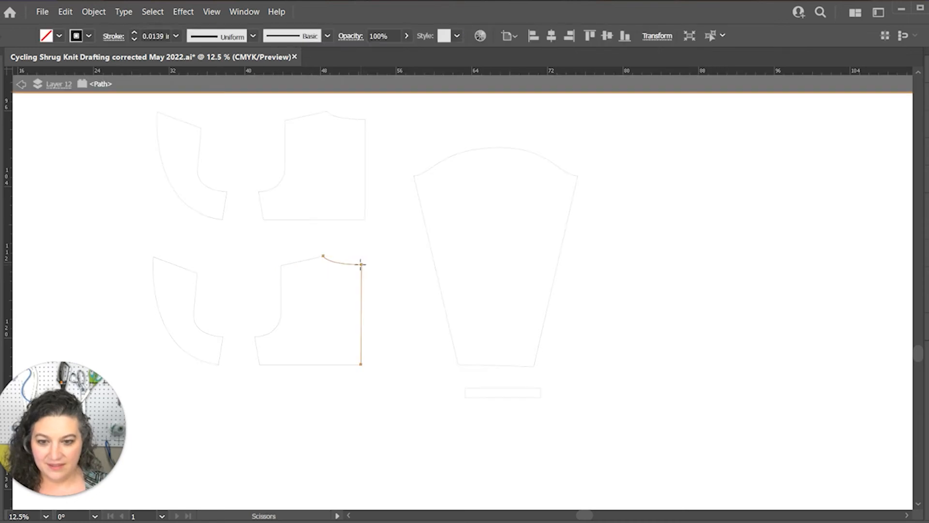
left_click(362, 264)
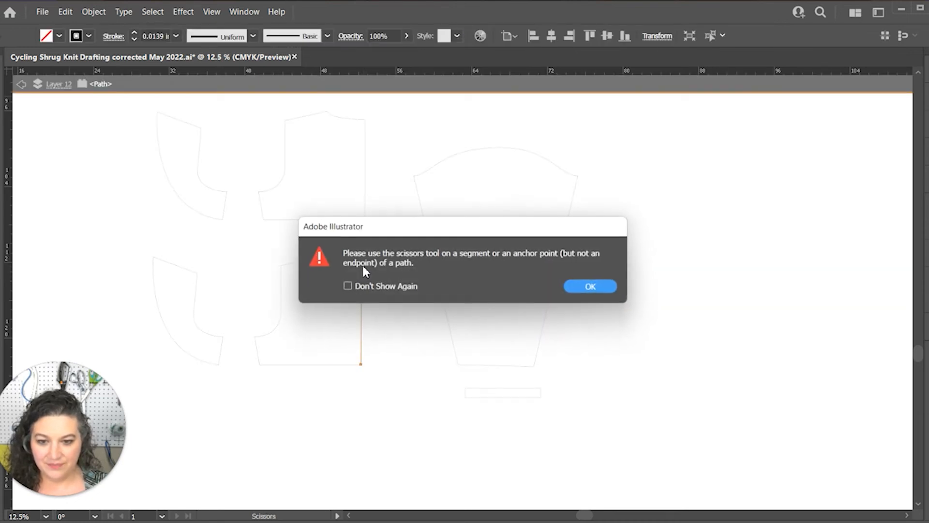
key("Return")
key("ctrl+equal")
key("ctrl+equal")
key("ctrl+equal")
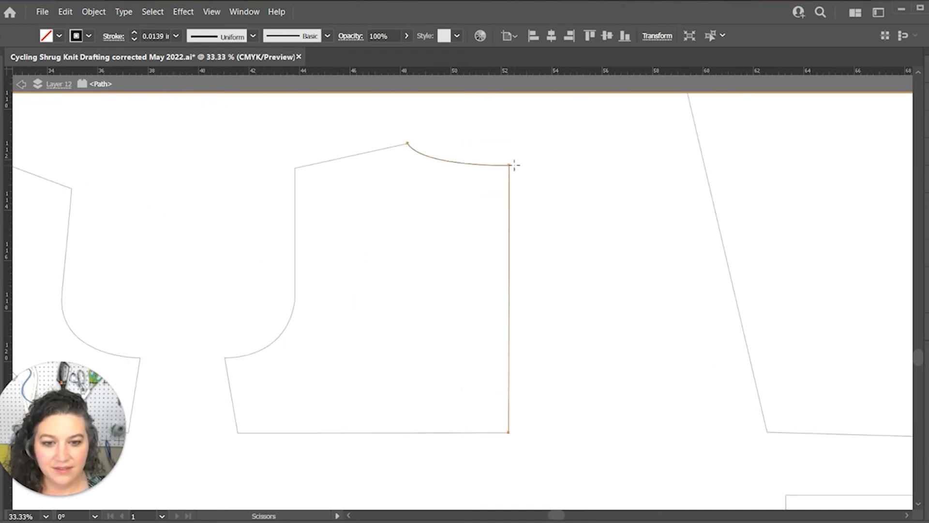
left_click(509, 164)
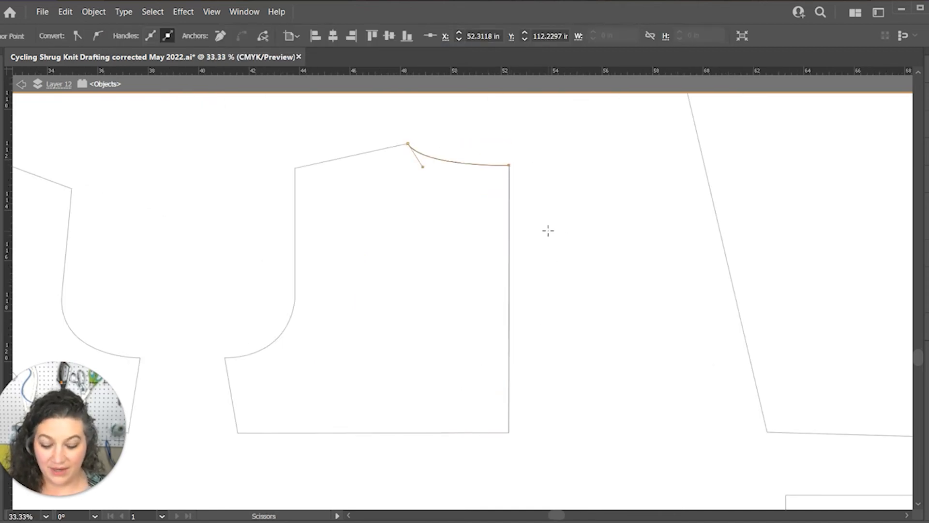
Deselect the cut neckline segment and exit isolation mode to return to all the pattern pieces
key("ctrl+minus")
key("ctrl+minus")
key("ctrl+minus")
left_click_drag(510, 378, 531, 326)
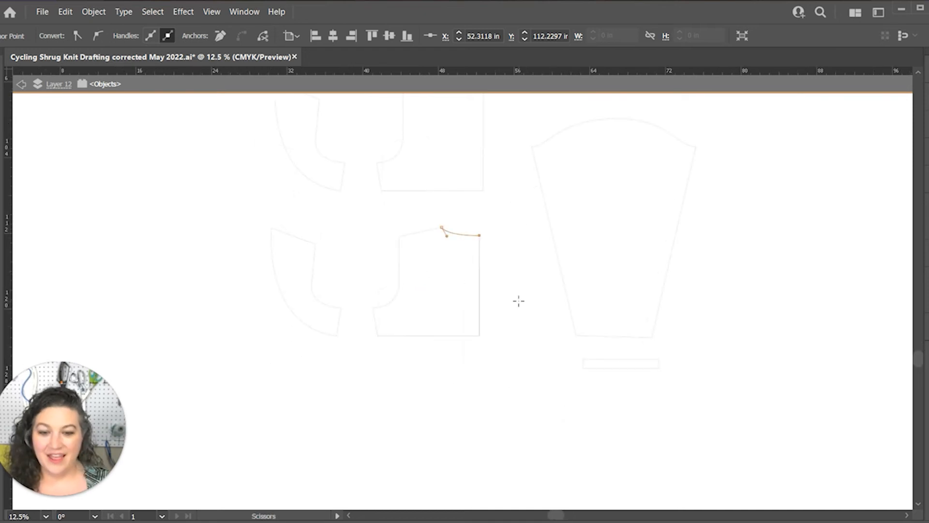
key("v")
right_click(366, 380)
mouse_move(493, 301)
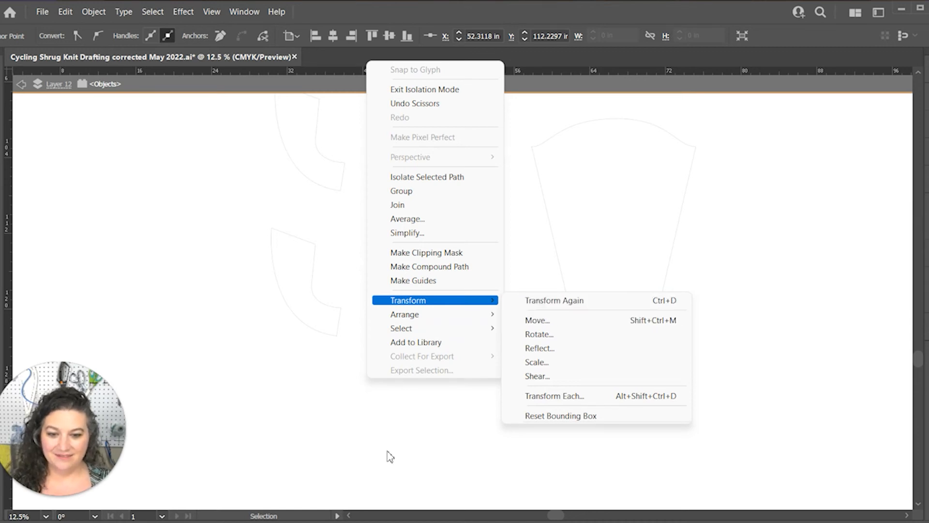
left_click(385, 379)
right_click(375, 378)
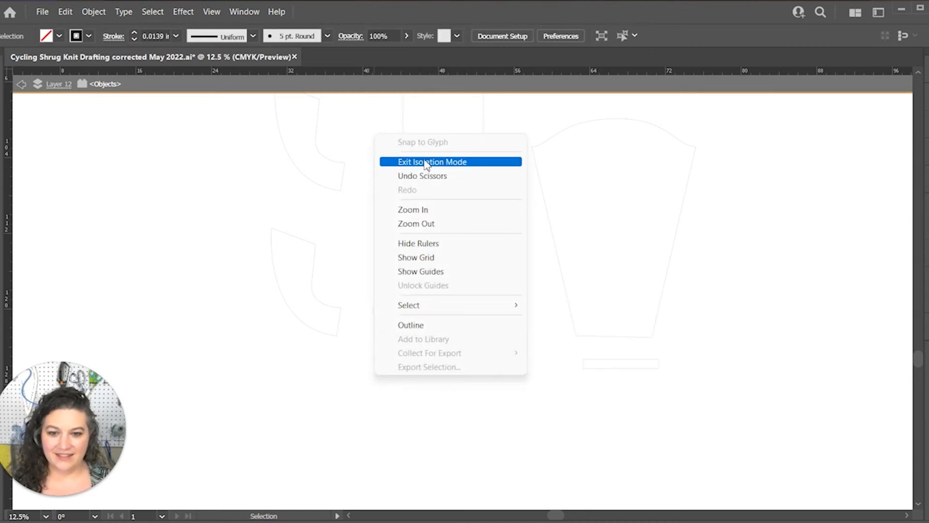
left_click(409, 159)
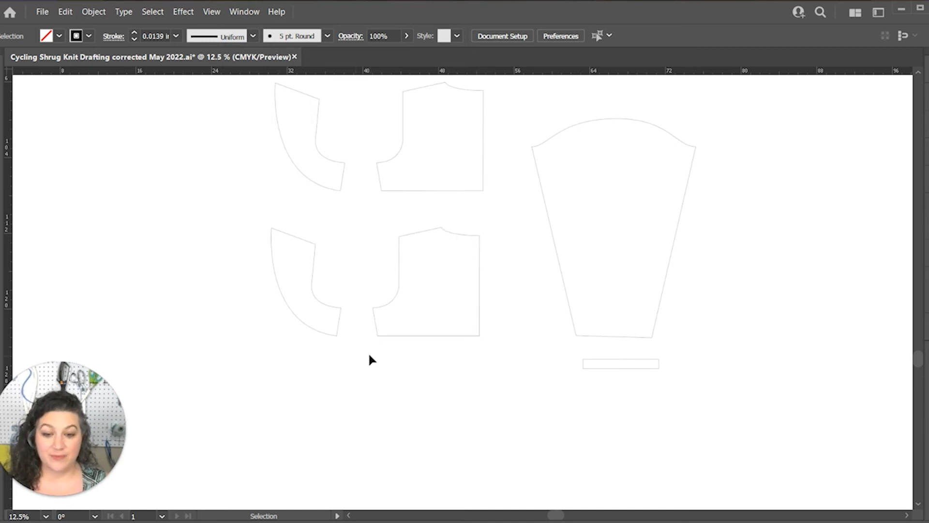
Measure the copied front's curved edge, the back hem and the back neckline using the object details in Document Info
left_click(292, 313)
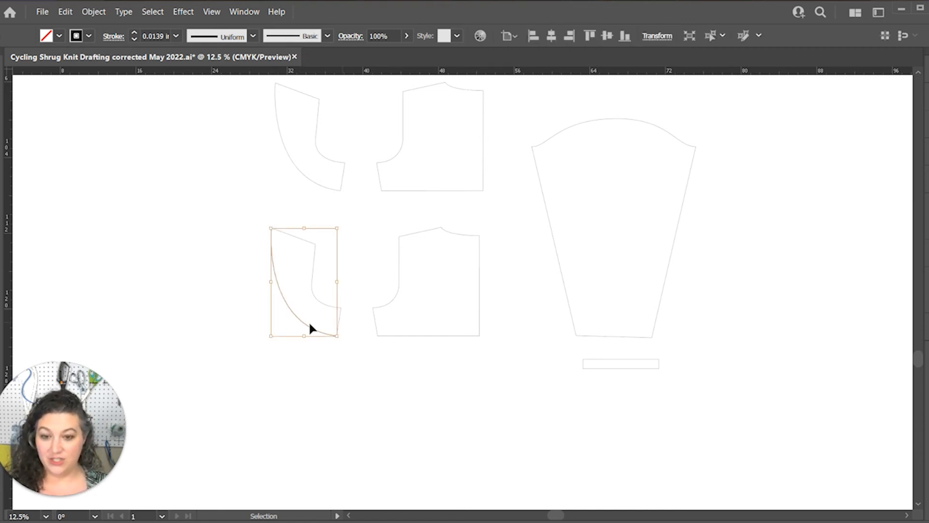
left_click(928, 209)
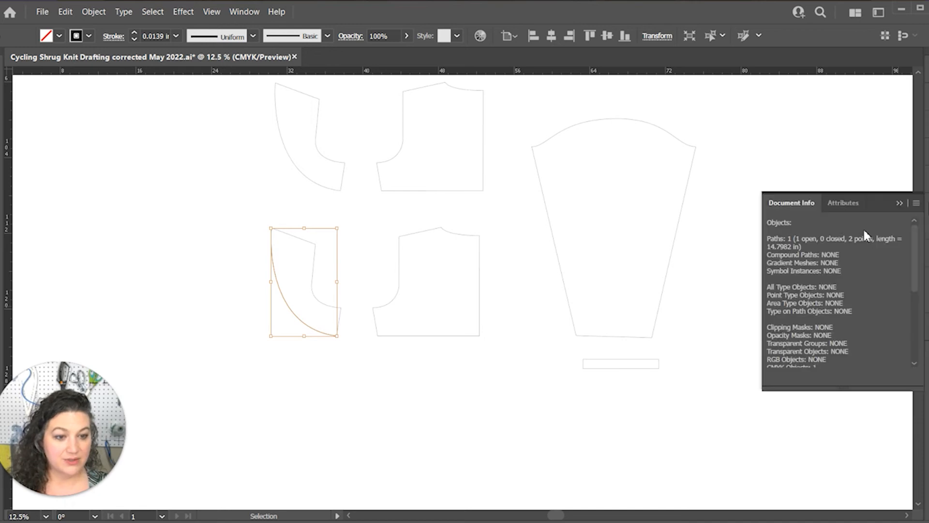
left_click(917, 203)
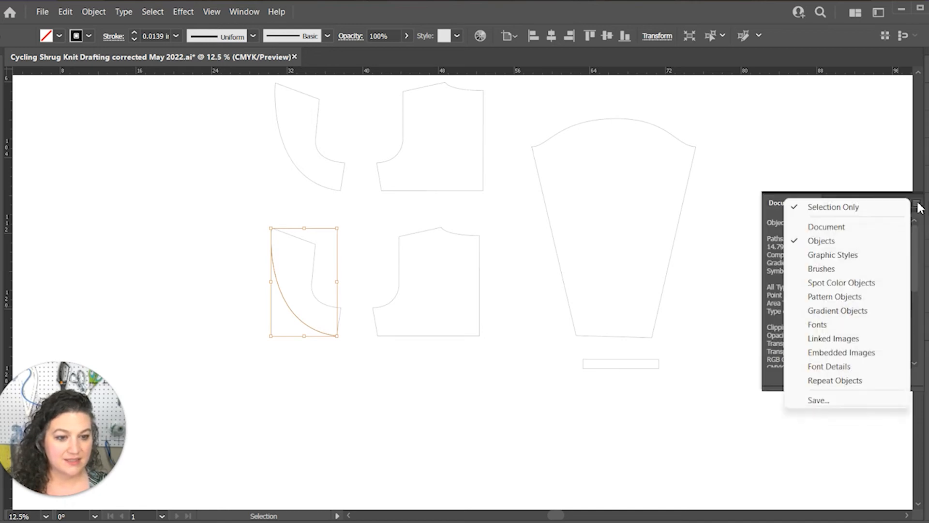
left_click(867, 238)
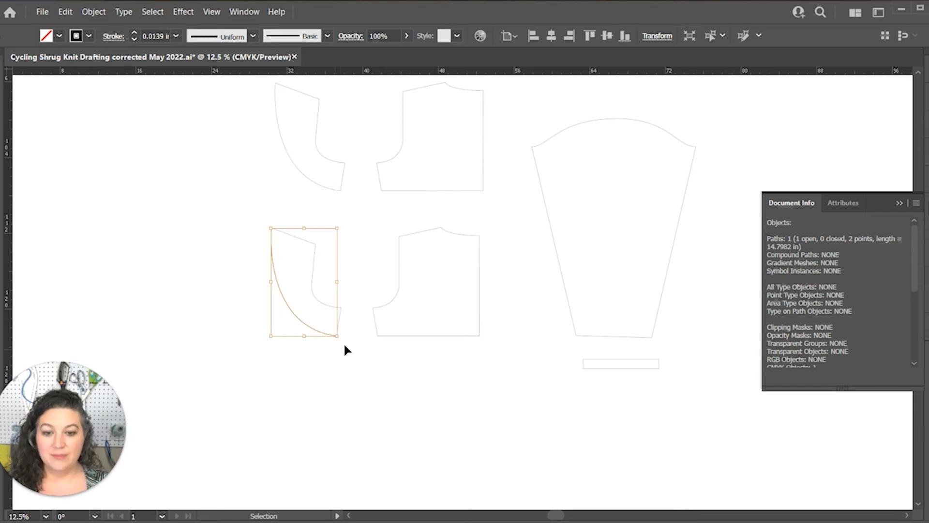
left_click(412, 334)
left_click(413, 336)
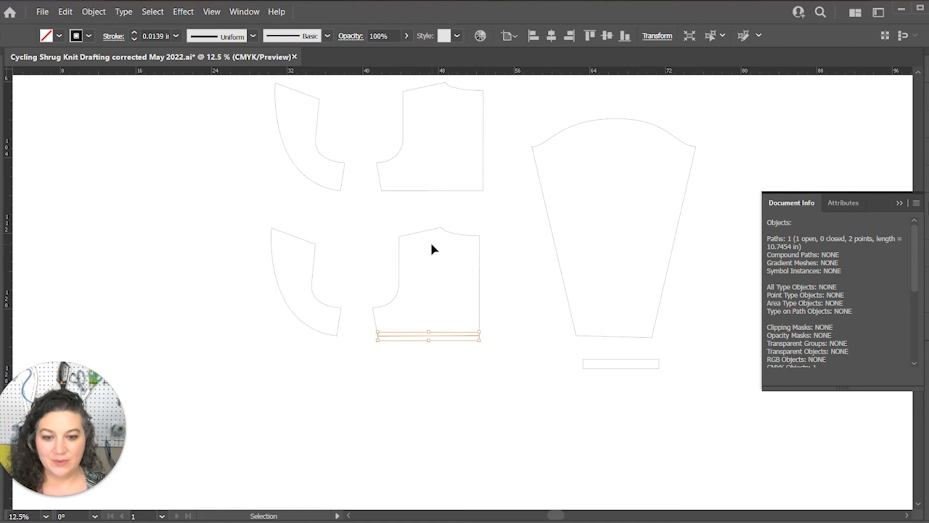
left_click(458, 236)
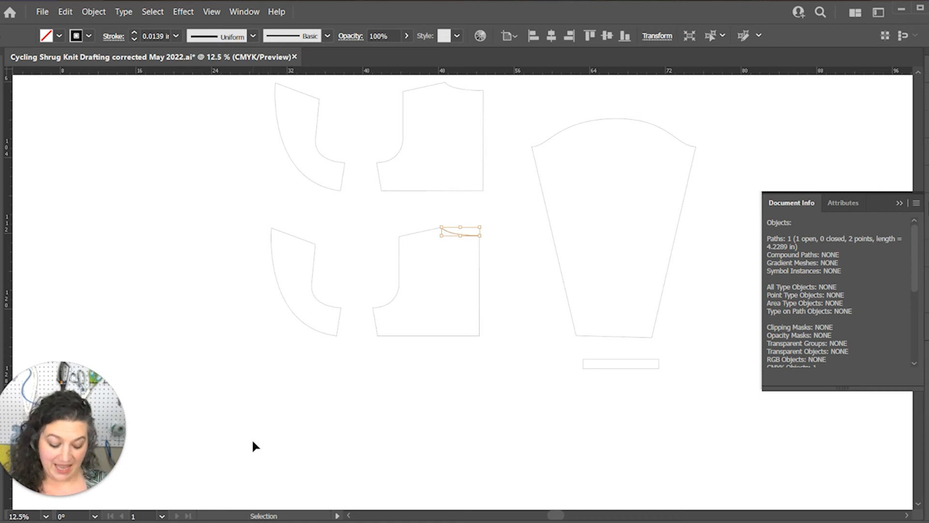
Draw a rectangle 59.56 in wide and 1 in high in the empty space below the pattern pieces
key("m")
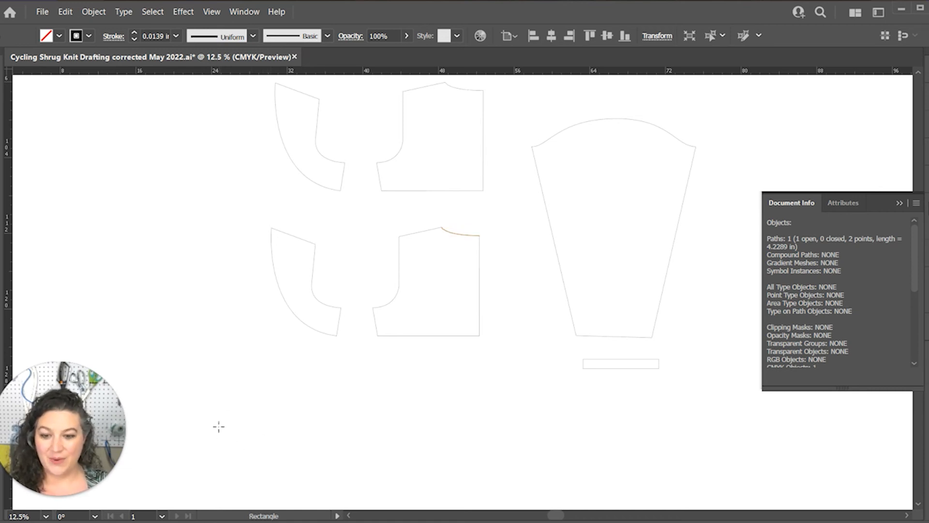
left_click(219, 430)
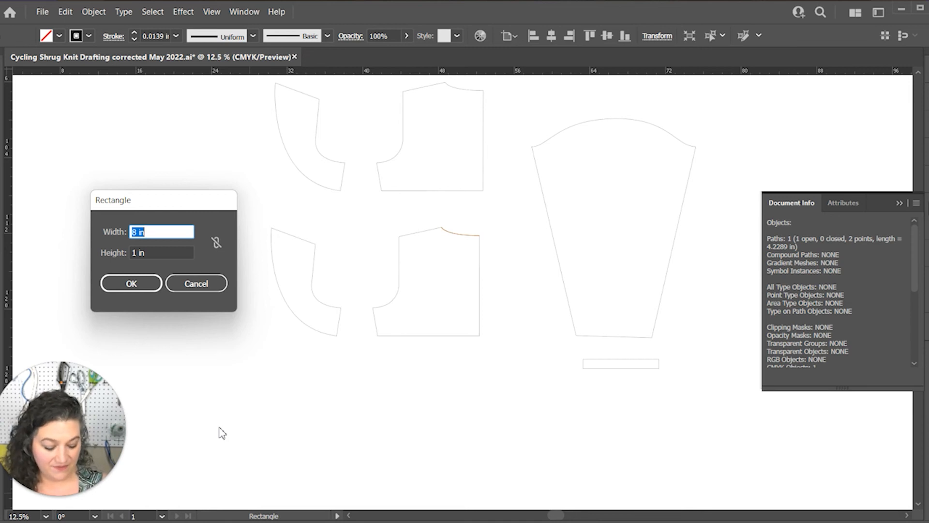
type("59.56")
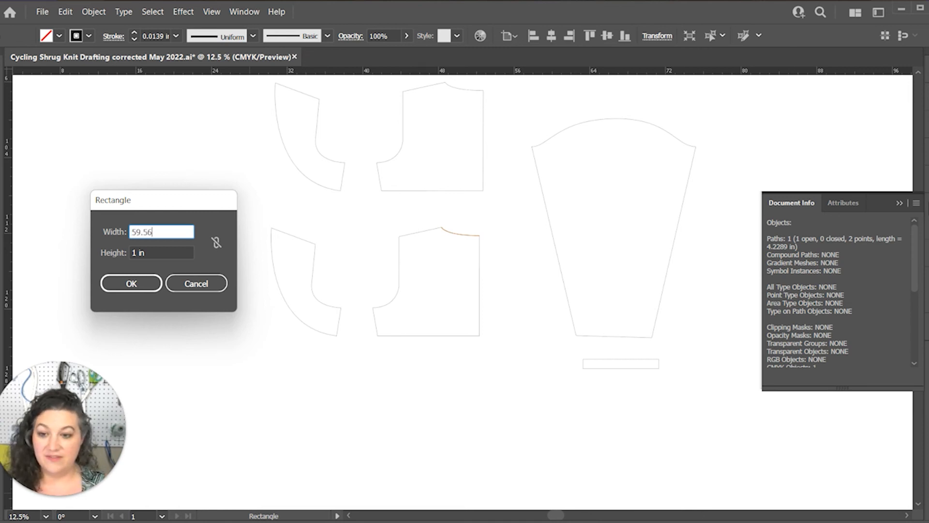
key("Tab")
key("Return")
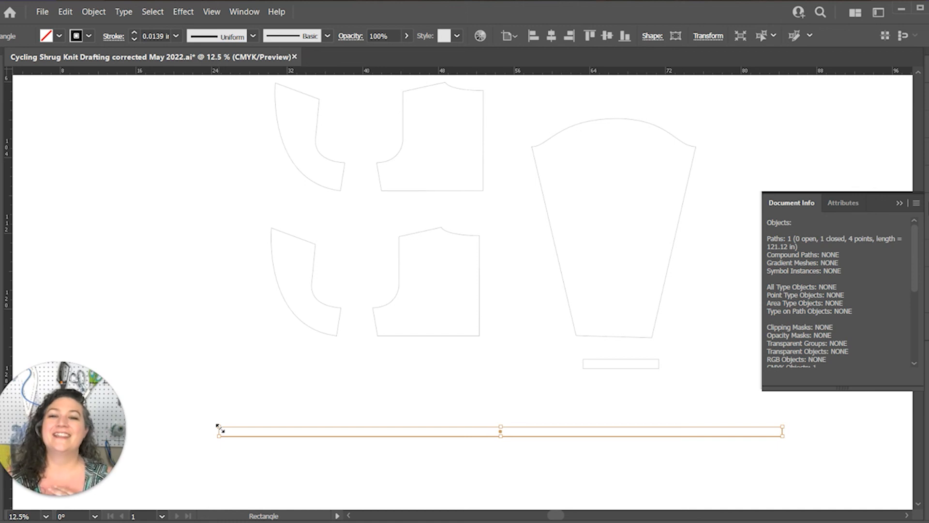
left_click(456, 402)
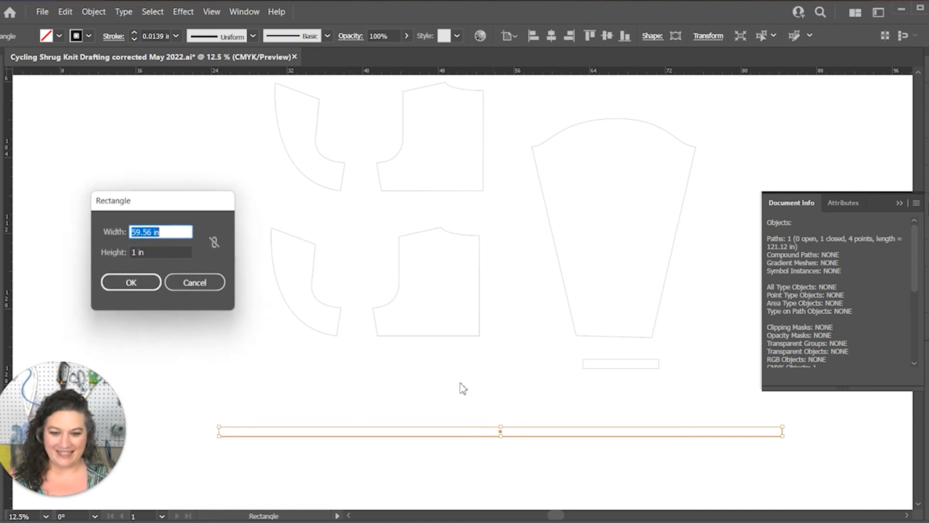
left_click(210, 286)
Delete the cut-apart copies of the front and back, keeping the original pieces above them
key("v")
left_click_drag(518, 361, 315, 286)
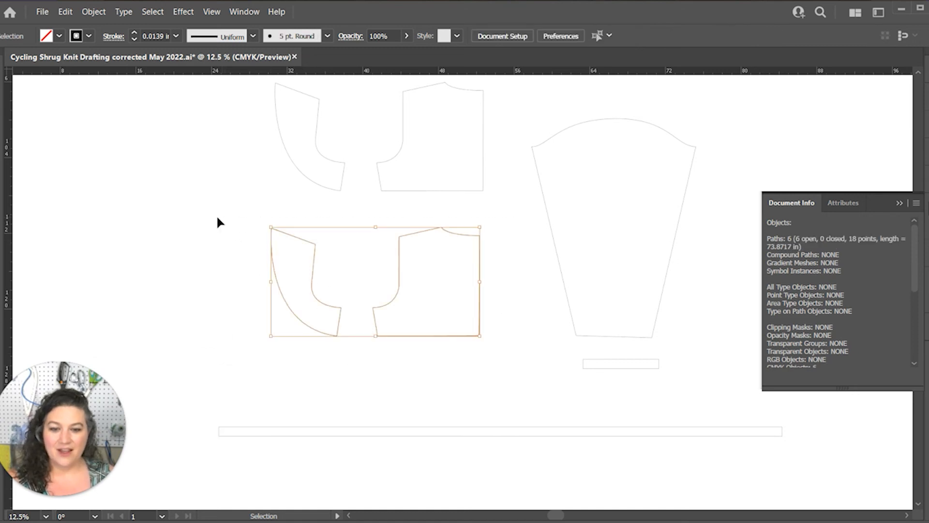
key("Delete")
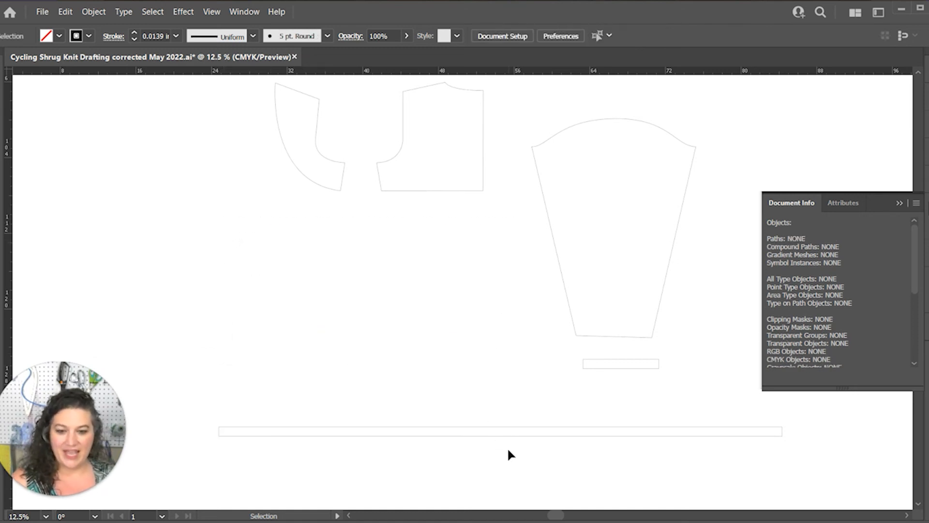
Hide the Document Info details to clear the canvas beside the sleeve
left_click(494, 427)
left_click(497, 417)
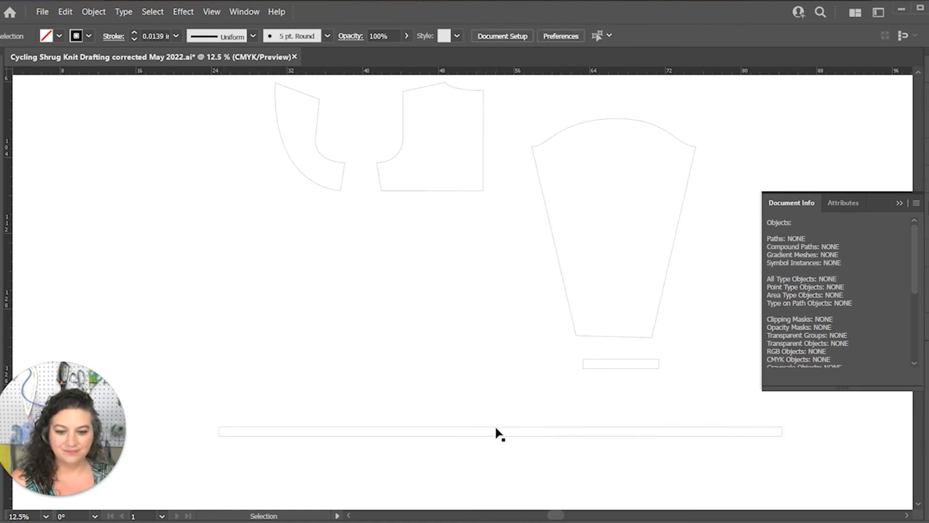
left_click_drag(486, 395, 492, 412)
left_click(508, 390)
key("space")
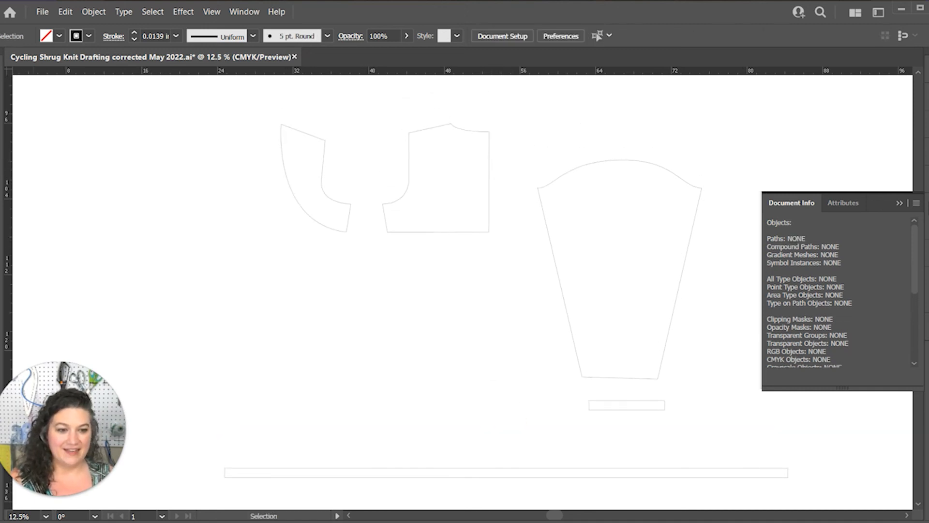
left_click(896, 196)
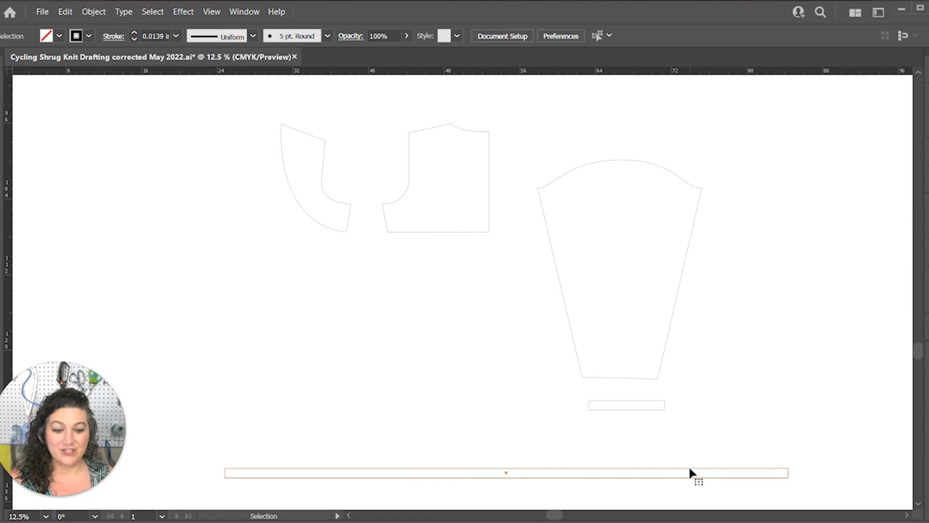
double_click(690, 466)
right_click(694, 440)
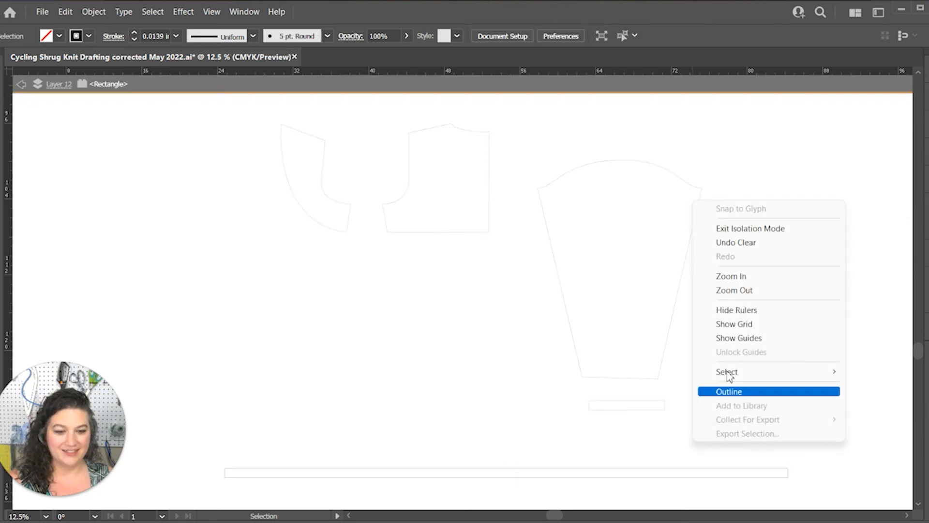
left_click(750, 228)
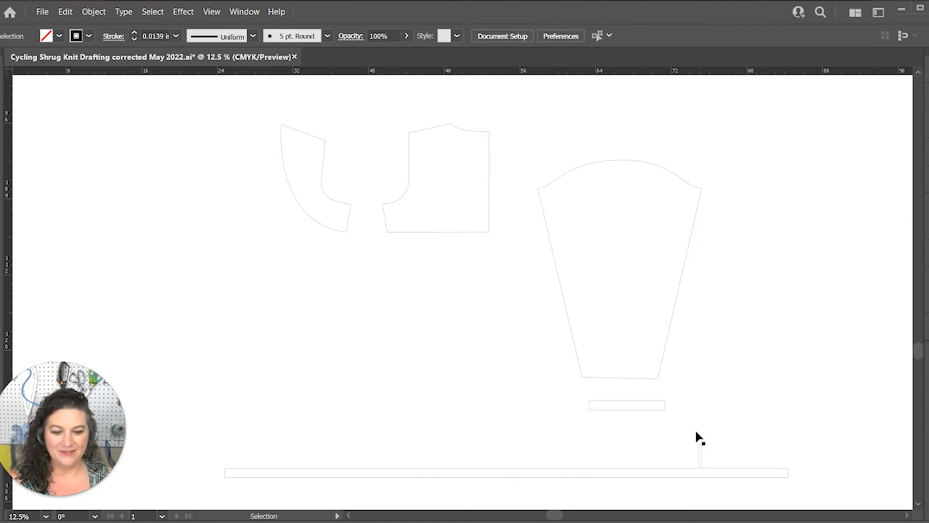
Move the long narrow rectangle up and slightly left so it sits just below the small rectangle
left_click(652, 475)
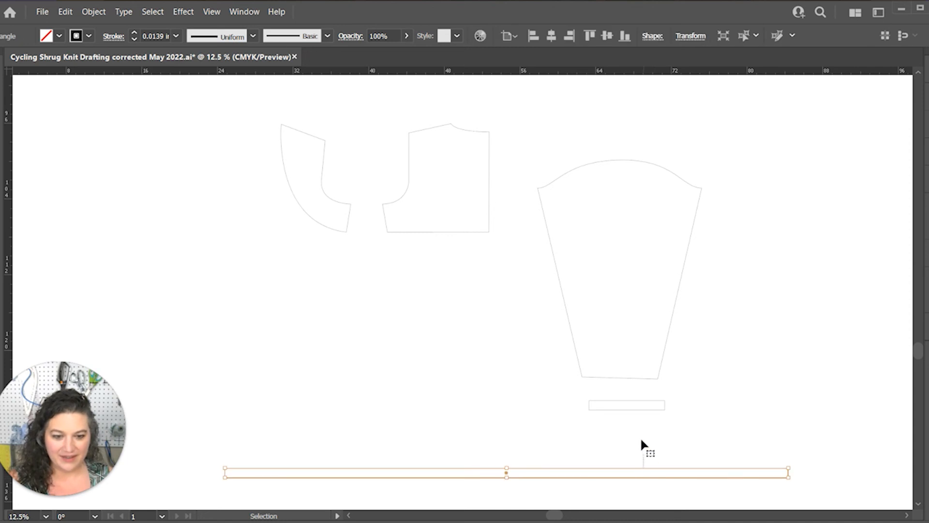
left_click(633, 483)
left_click_drag(635, 473, 603, 419)
Move the front and back pieces down together so they sit beside the sleeve, above the long rectangle
left_click_drag(407, 267, 327, 181)
left_click_drag(409, 226, 415, 296)
left_click_drag(448, 254, 311, 193)
left_click_drag(442, 230, 361, 313)
left_click(459, 264)
left_click(379, 332)
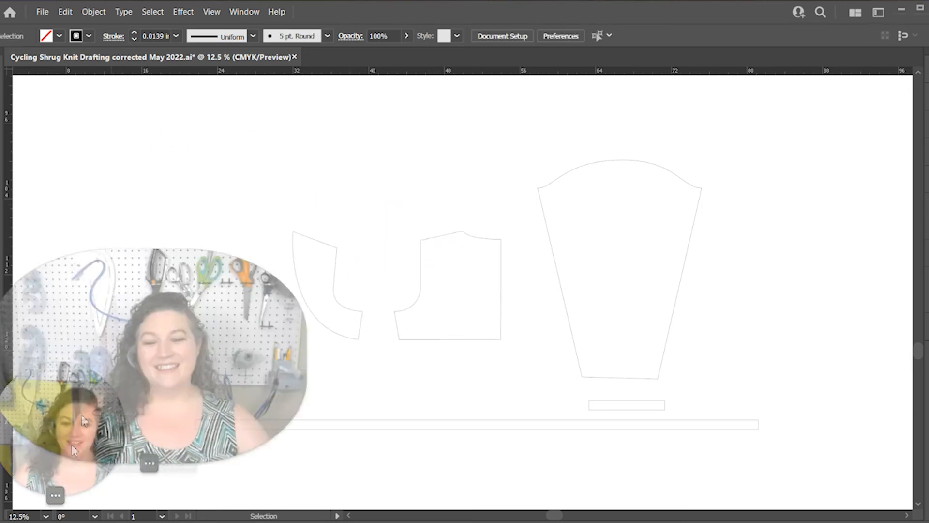